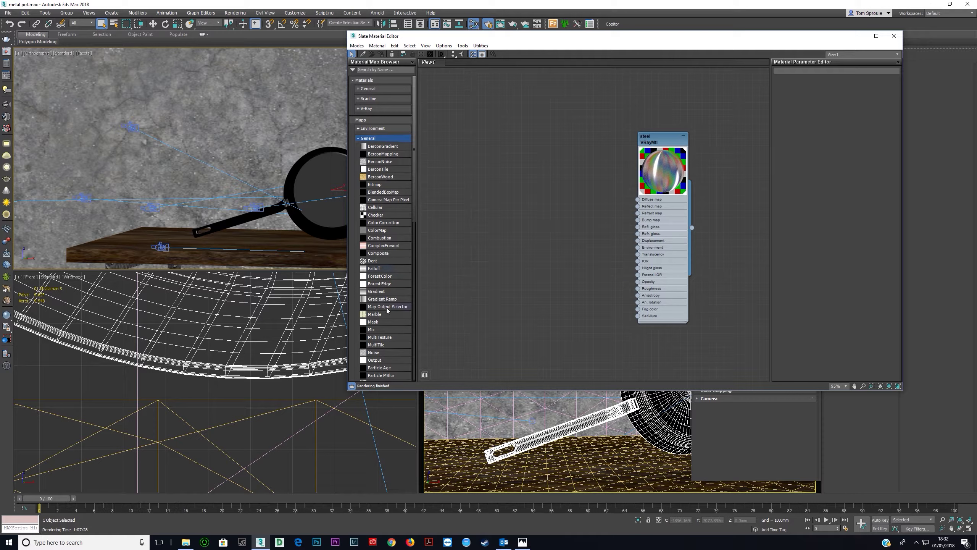
Add a Gradient Ramp map beside the steel material and set its gradient type to Spiral.
double_click(376, 300)
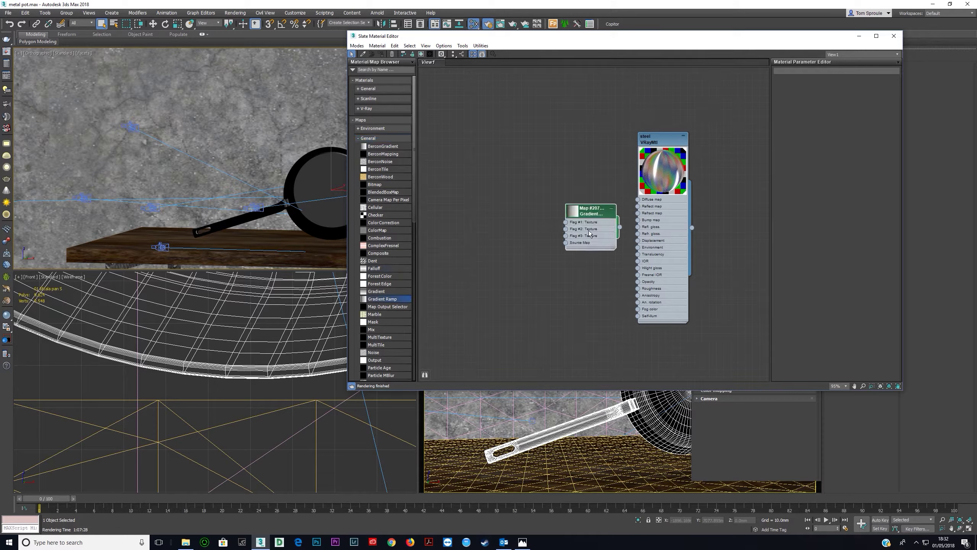
left_click_drag(588, 236, 552, 259)
double_click(551, 259)
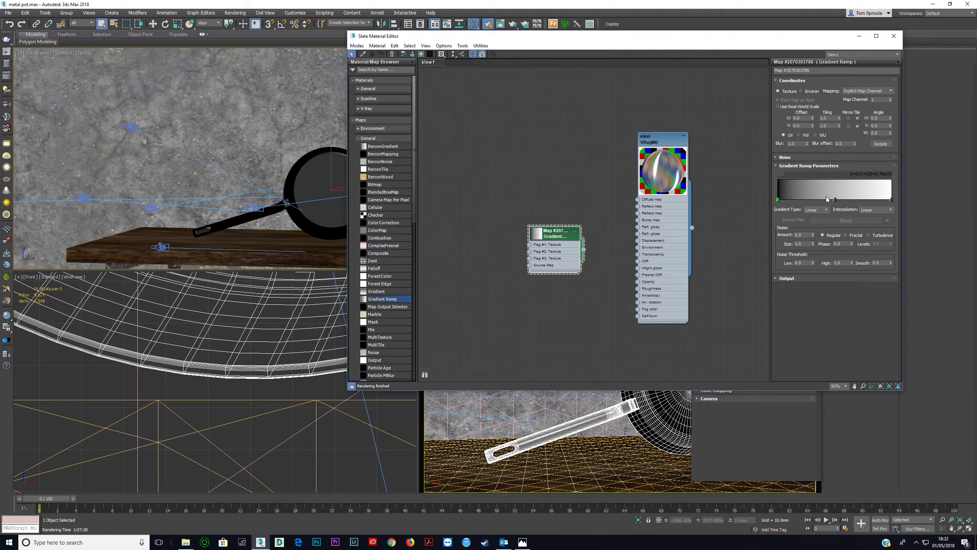
left_click(816, 211)
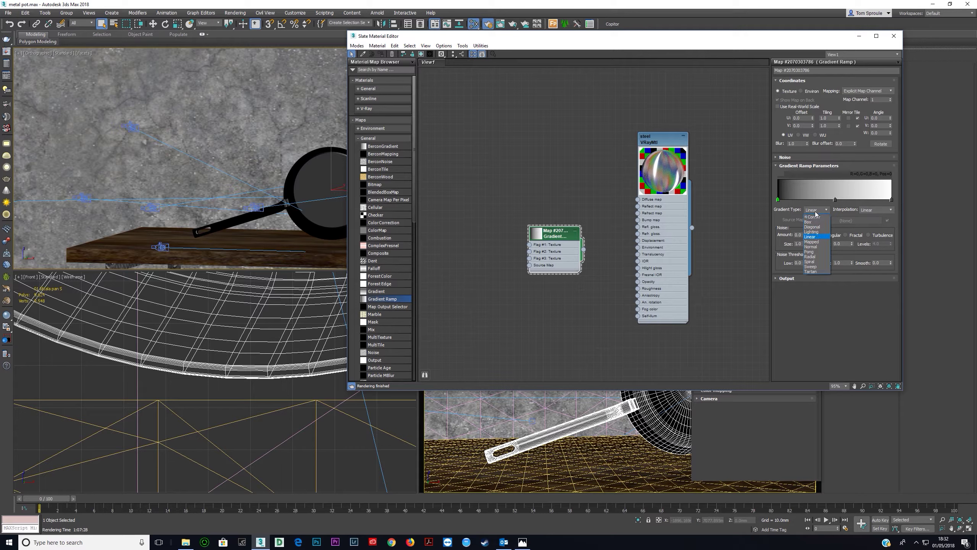
left_click(810, 262)
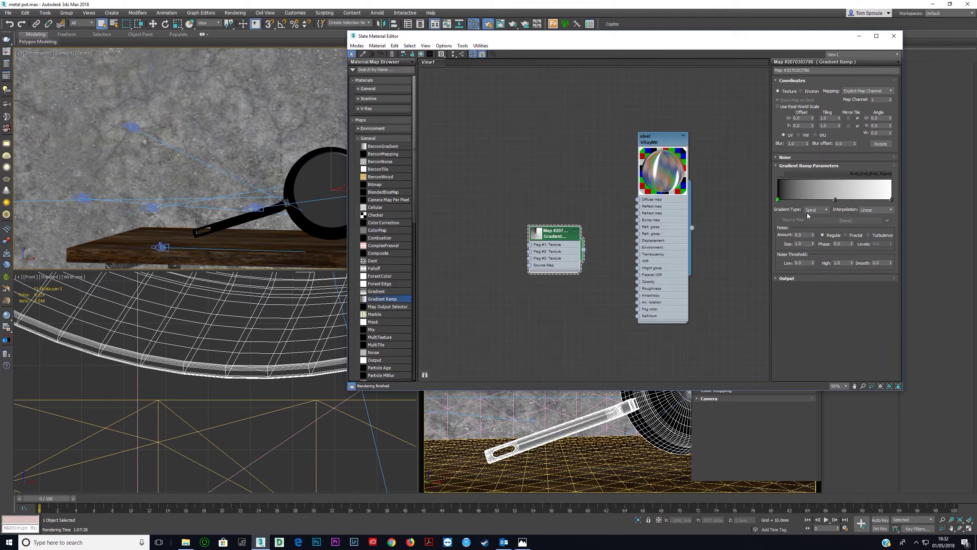
Open an enlarged preview of the Gradient Ramp map, examine the spiral gradient and close the preview.
right_click(537, 234)
left_click(538, 268)
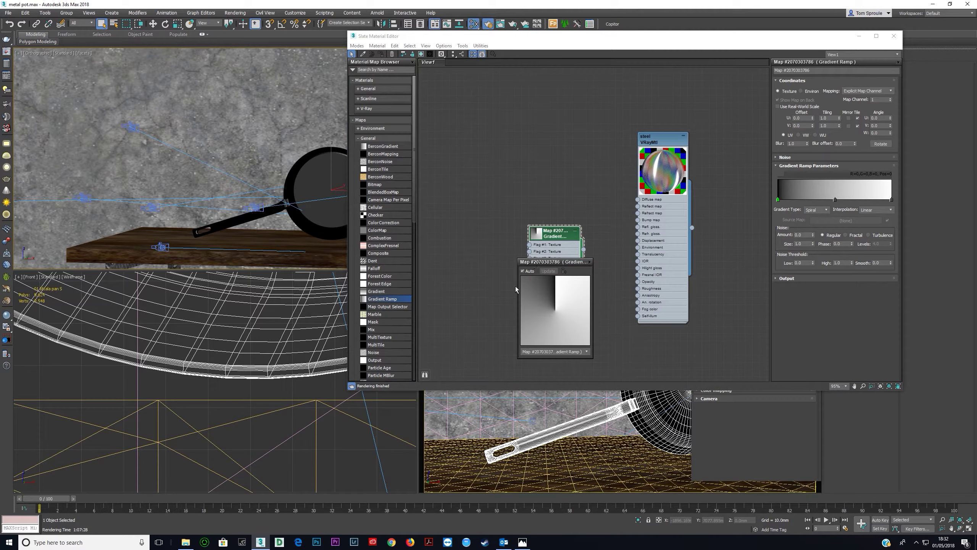
left_click_drag(518, 289, 428, 289)
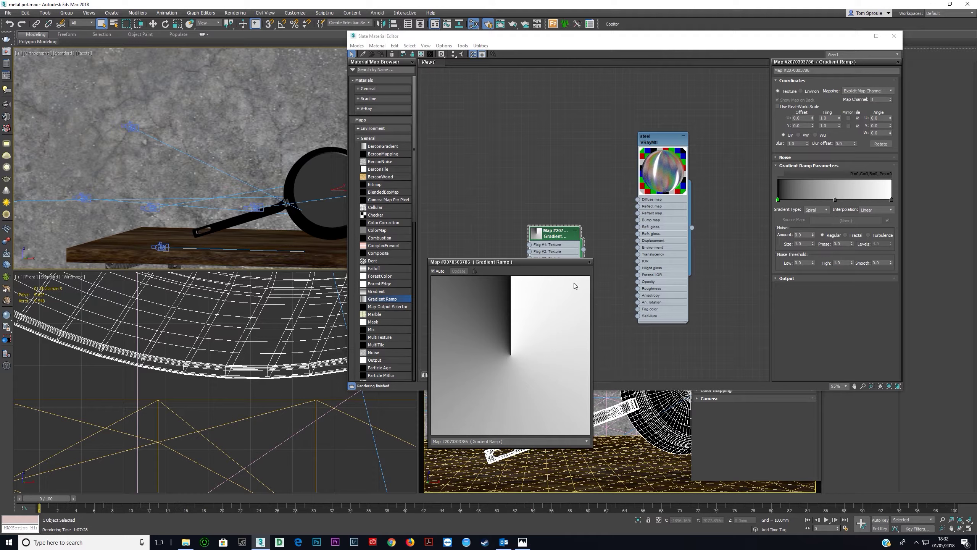
left_click(589, 263)
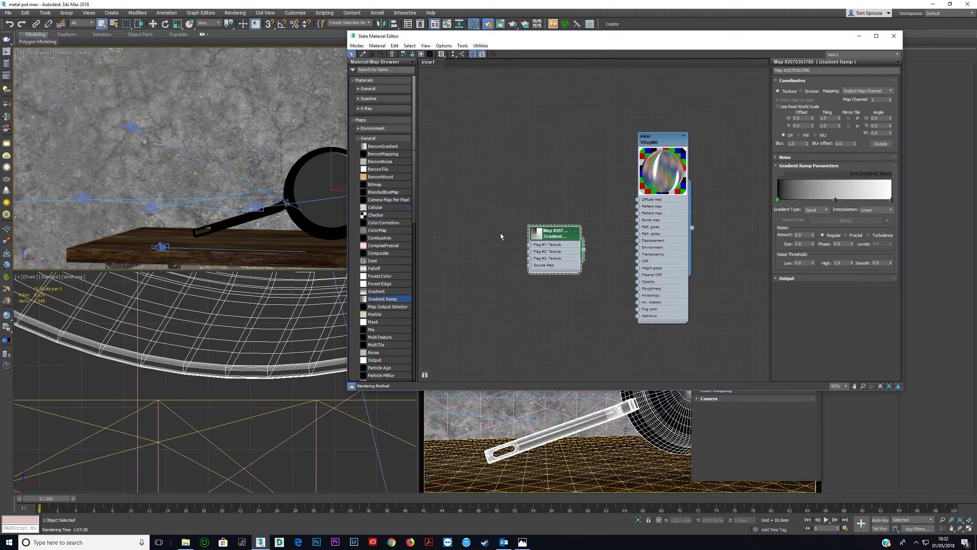
Connect the Gradient Ramp map to the steel material's anisotropy rotation input.
left_click_drag(585, 250, 638, 295)
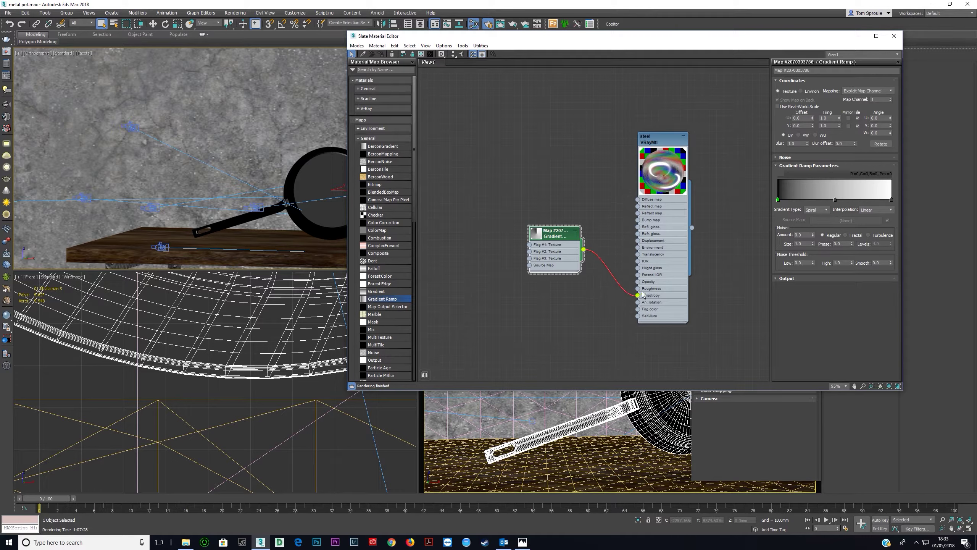
left_click_drag(638, 295, 638, 302)
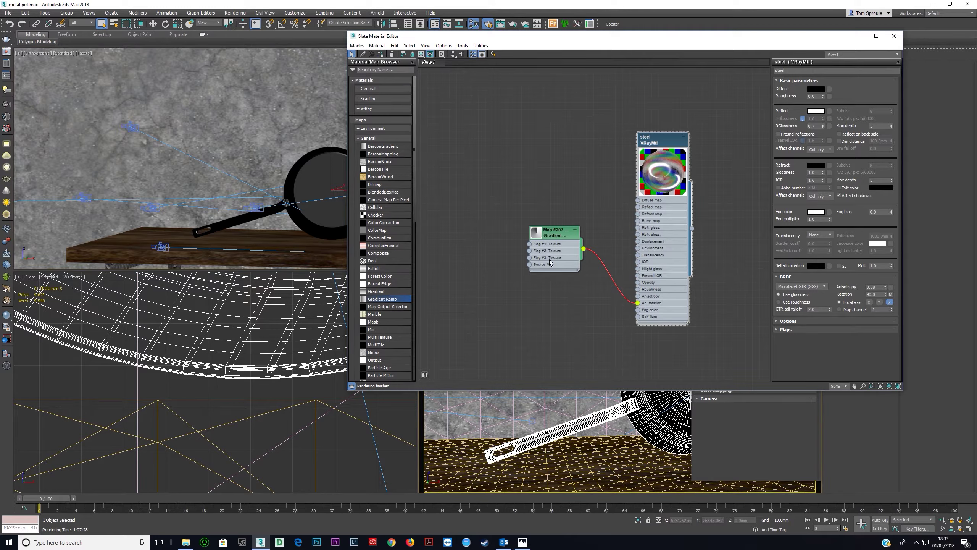
Set the bucket image sampler's noise threshold to 0.1 in the V-Ray render settings.
right_click(513, 408)
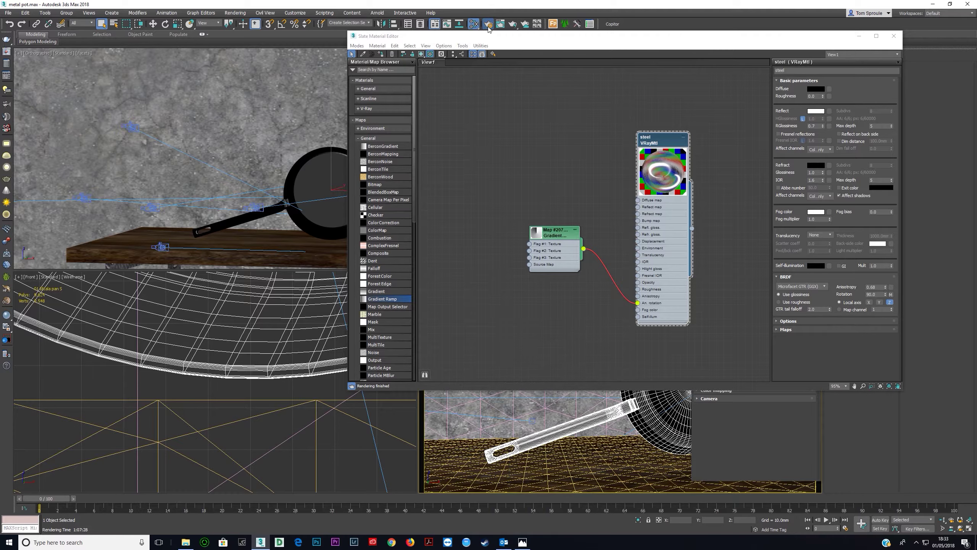
left_click(488, 24)
double_click(497, 346)
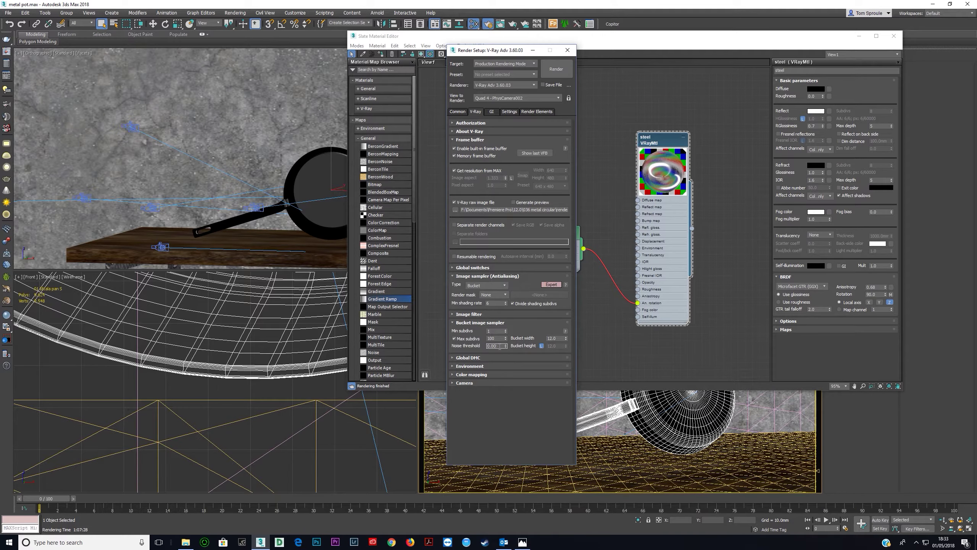
type("0.1")
key("Return")
Reduce the render output size, starting from the 1280x720 preset and setting the width to 900.
left_click(457, 112)
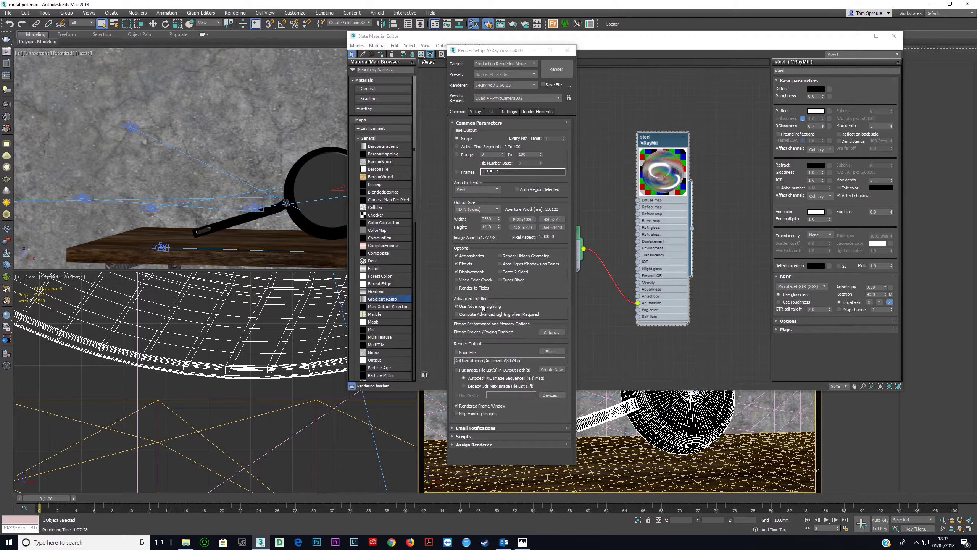
left_click(523, 228)
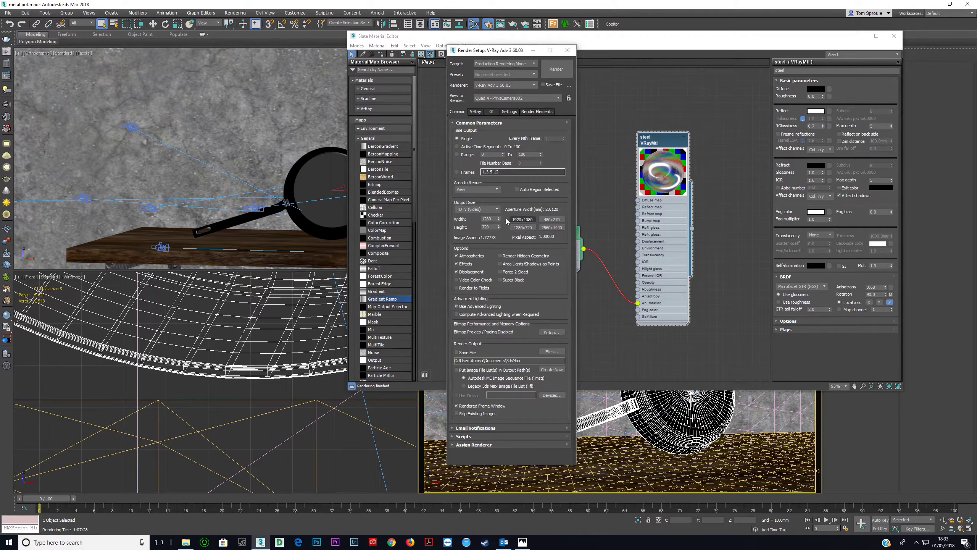
left_click_drag(492, 218, 379, 216)
type("900")
key("Tab")
key("Return")
Turn off the V-Ray raw image file output and expand the light cache settings.
left_click(475, 111)
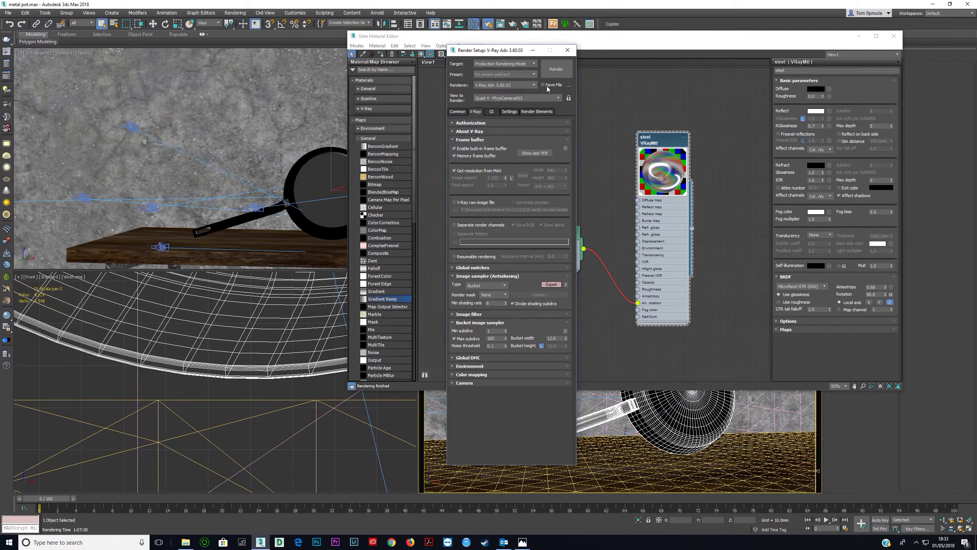
left_click(492, 112)
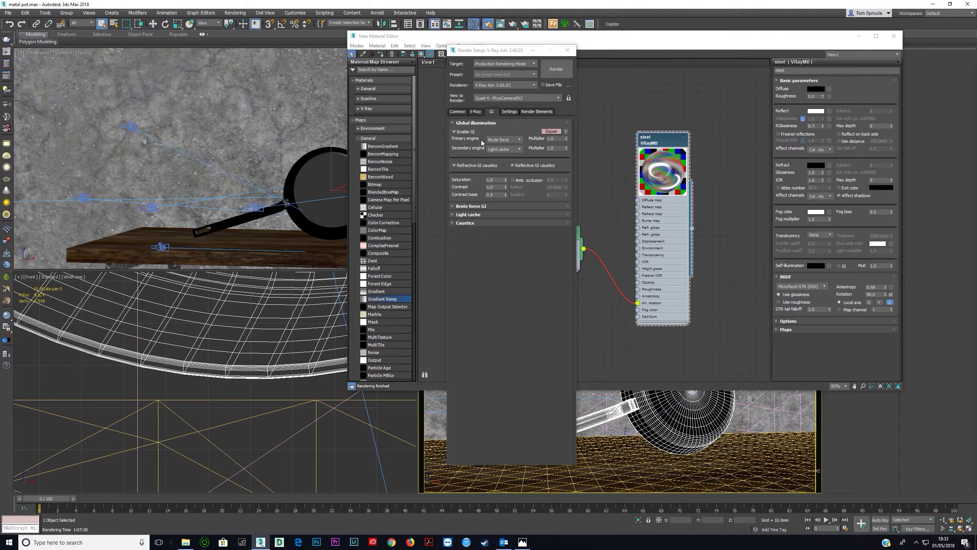
left_click(482, 215)
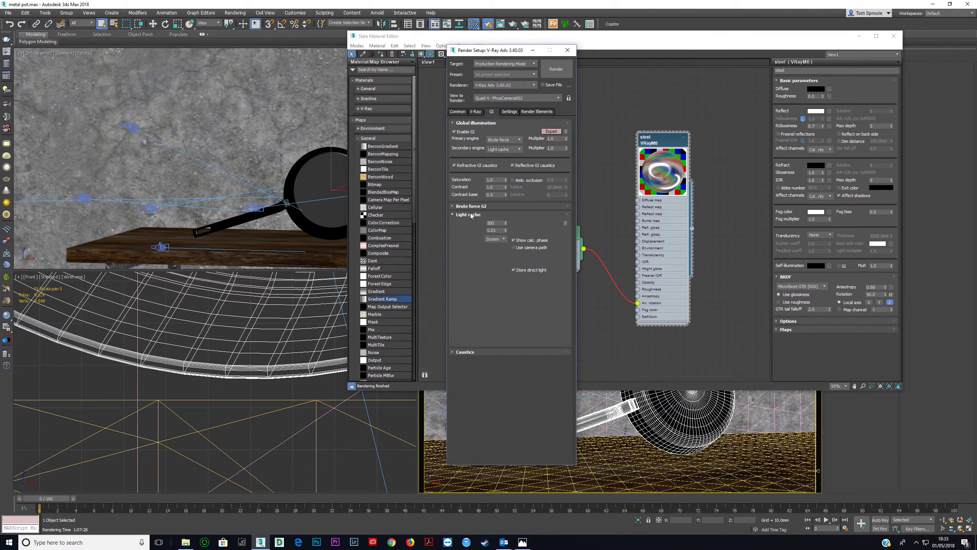
Render the camera view, examine the brushed reflections on the pan's base, and close the frame buffer.
left_click(555, 69)
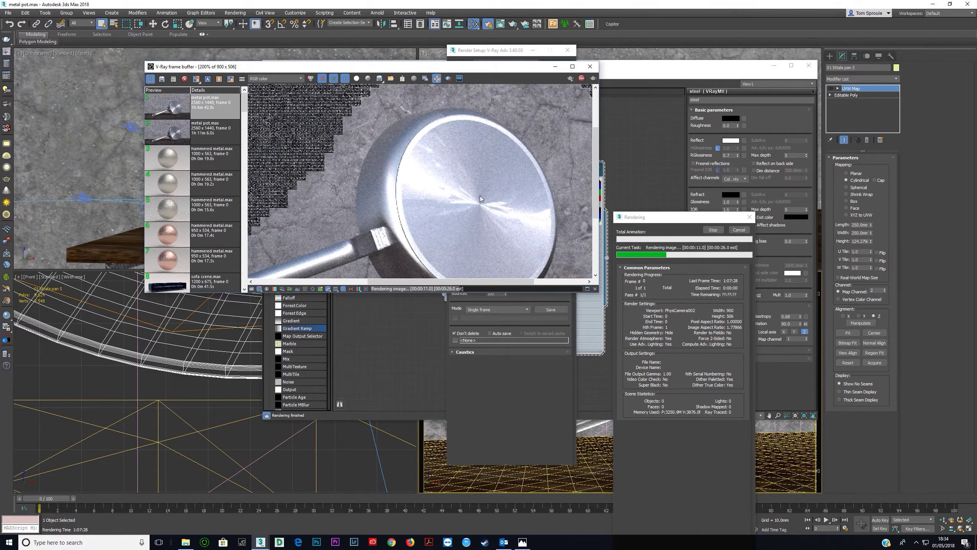
scroll(473, 205, "down", 2)
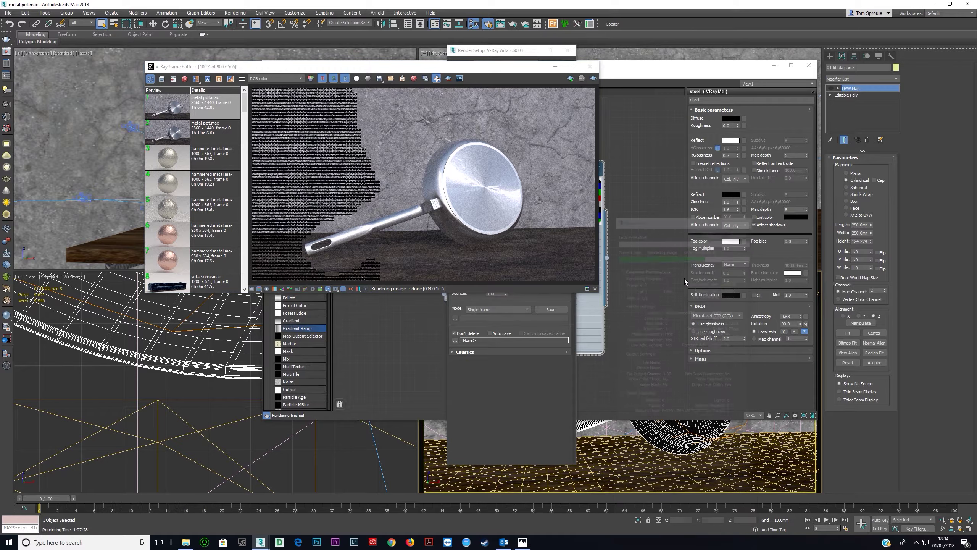
left_click(590, 66)
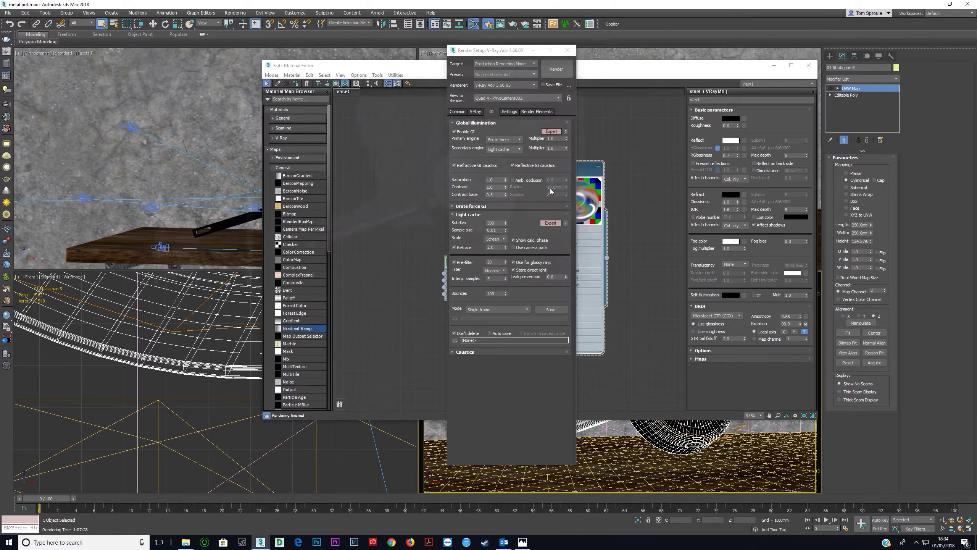
Move the Gradient Ramp node down next to the steel material's anisotropy rotation input.
left_click(589, 277)
left_click_drag(485, 280, 500, 322)
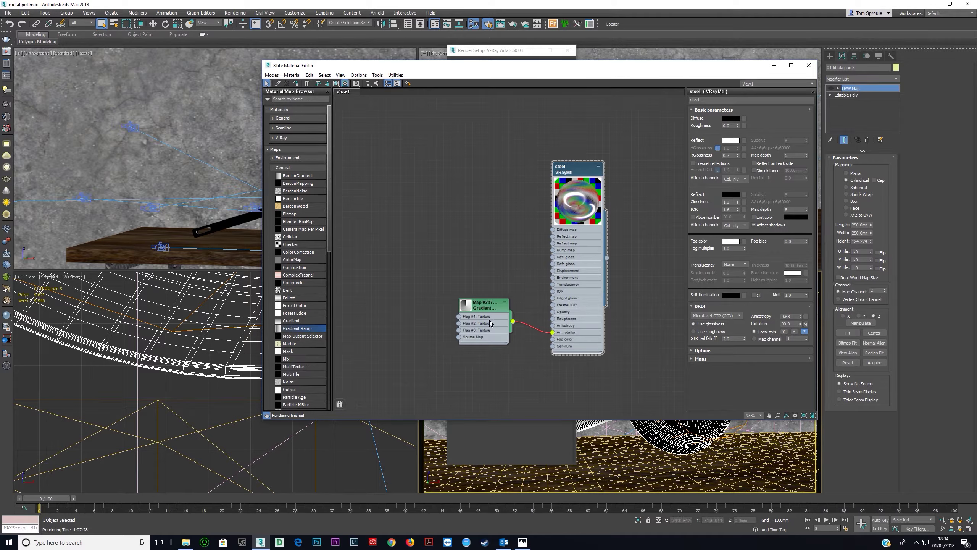
left_click(243, 218)
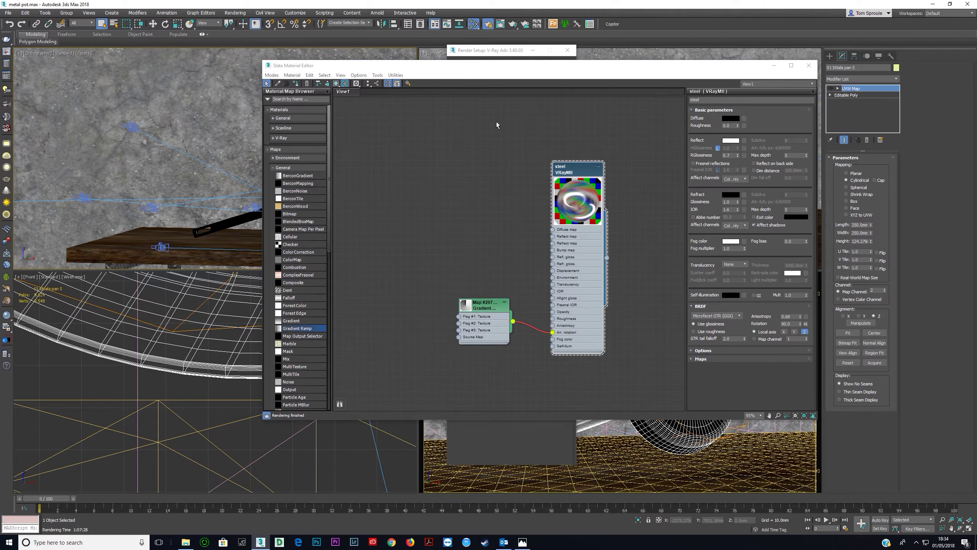
Switch the perspective viewport to the top view and reset the pan's rotation to 0 on all three axes.
left_click(809, 65)
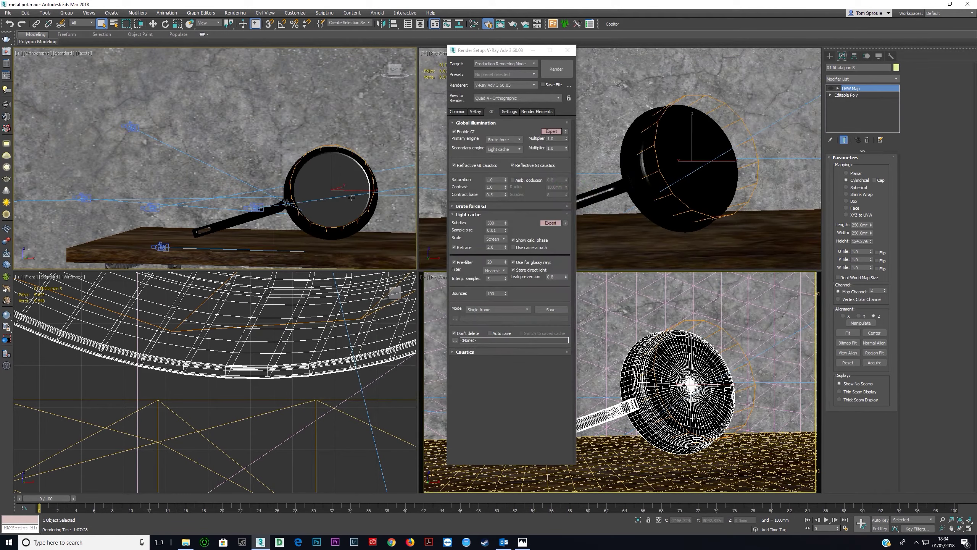
key("t")
key("e")
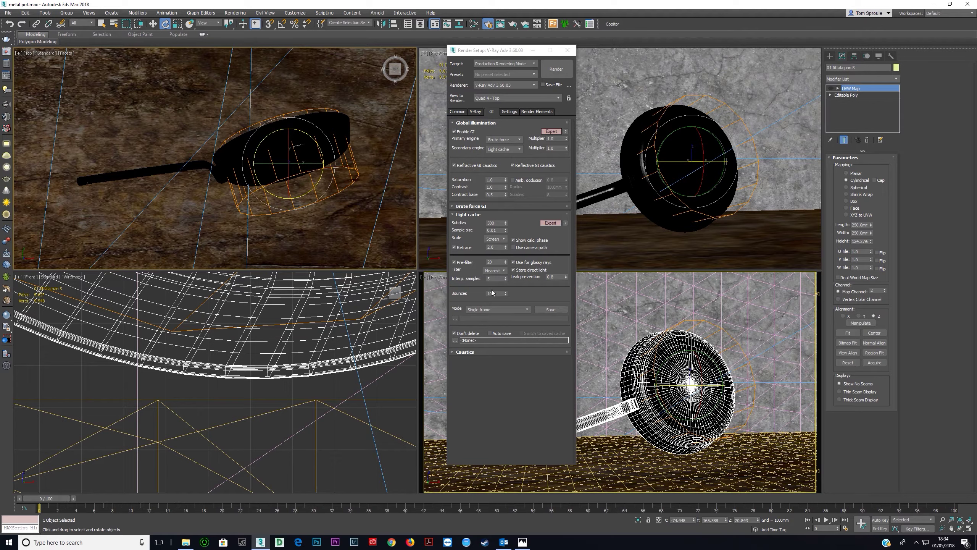
right_click(757, 519)
right_click(726, 519)
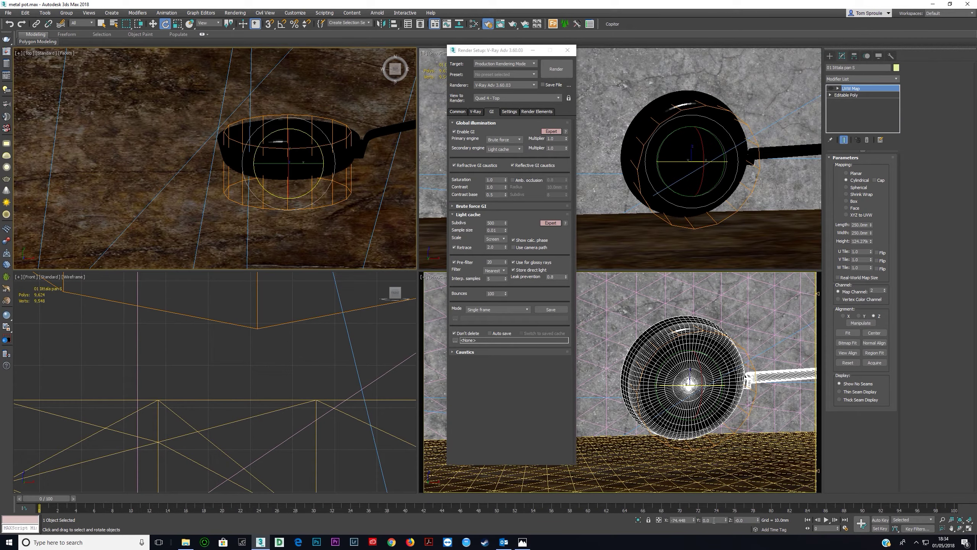
right_click(694, 521)
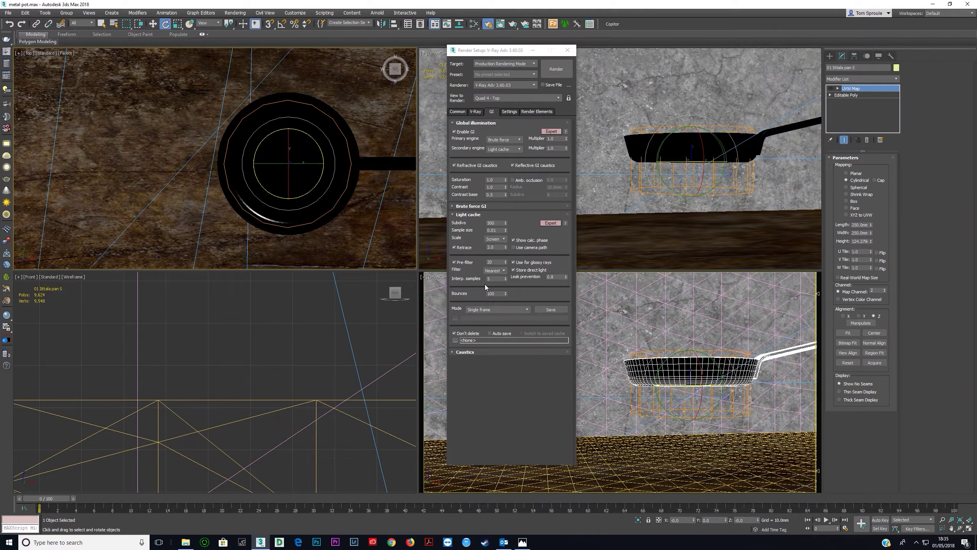
Reopen the material editor and set the steel material's anisotropy local axis to X.
key("m")
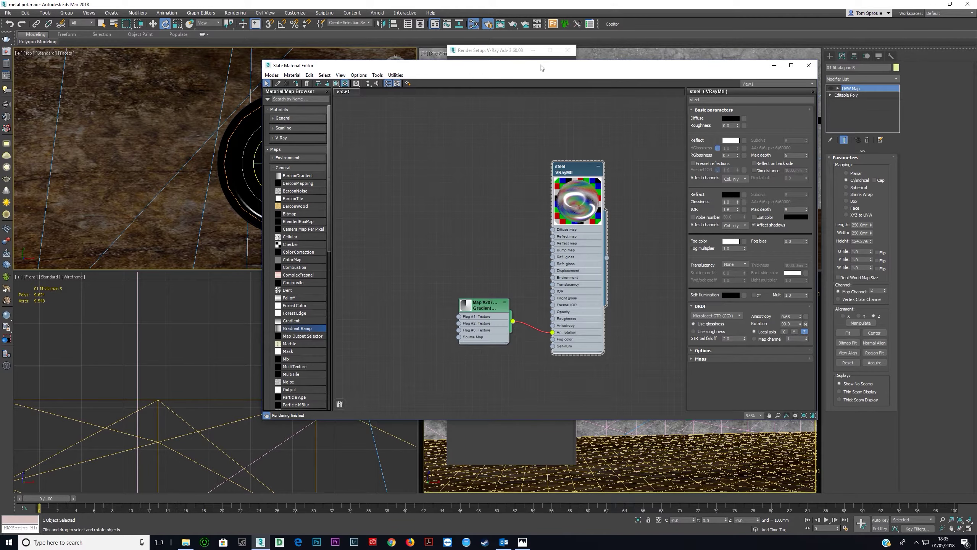
left_click_drag(541, 62, 715, 272)
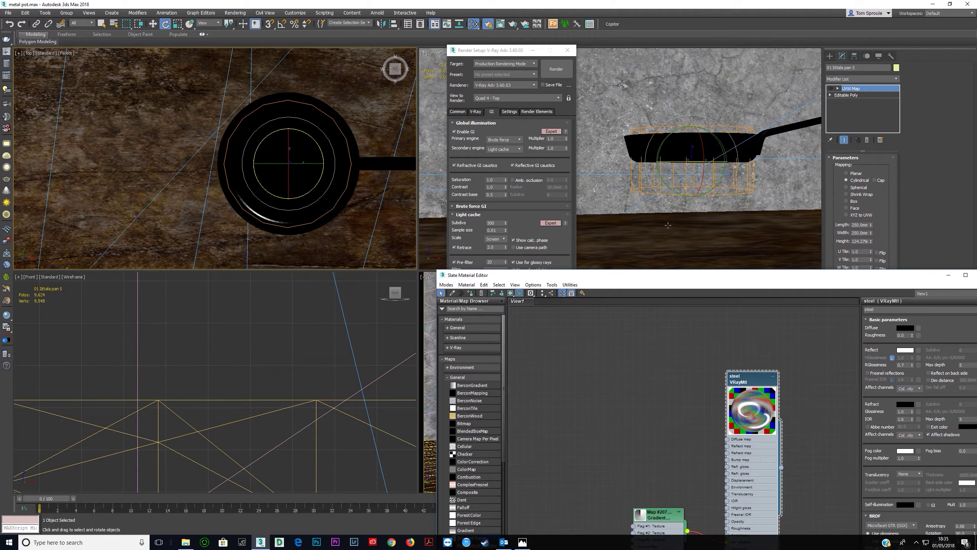
left_click_drag(667, 282, 563, 56)
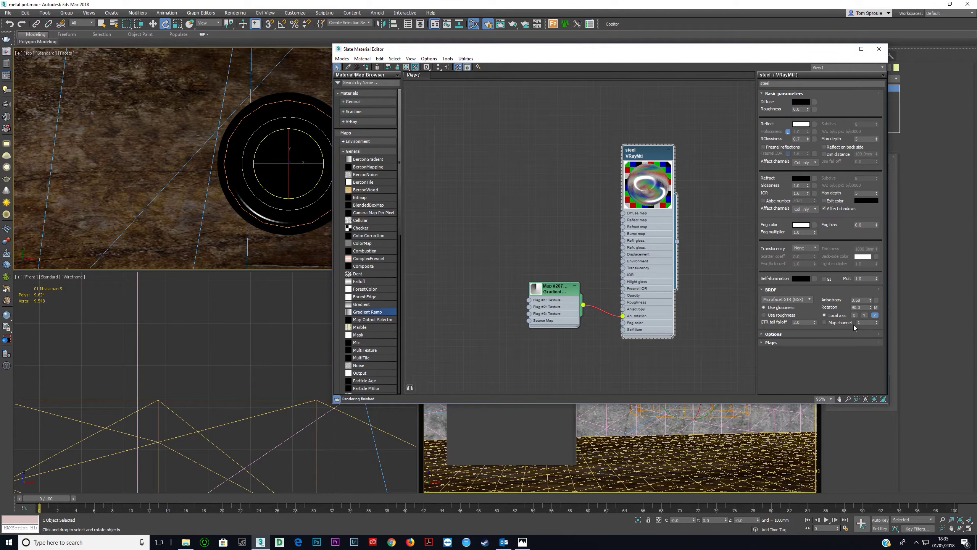
left_click(854, 315)
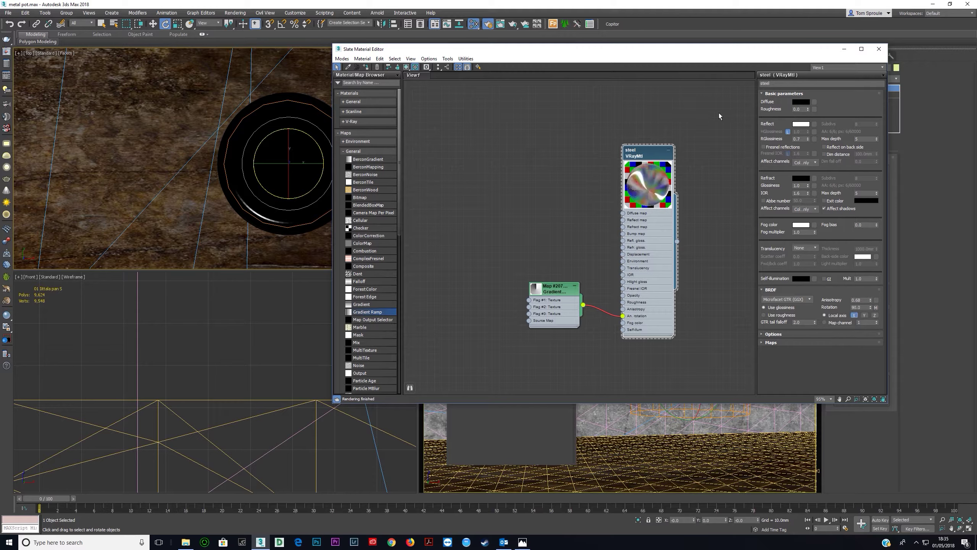
left_click_drag(798, 51, 756, 63)
Undo the local axis change and the pan's rotation resets.
left_click(435, 7)
key("ctrl+z")
key("ctrl+z")
key("ctrl+z")
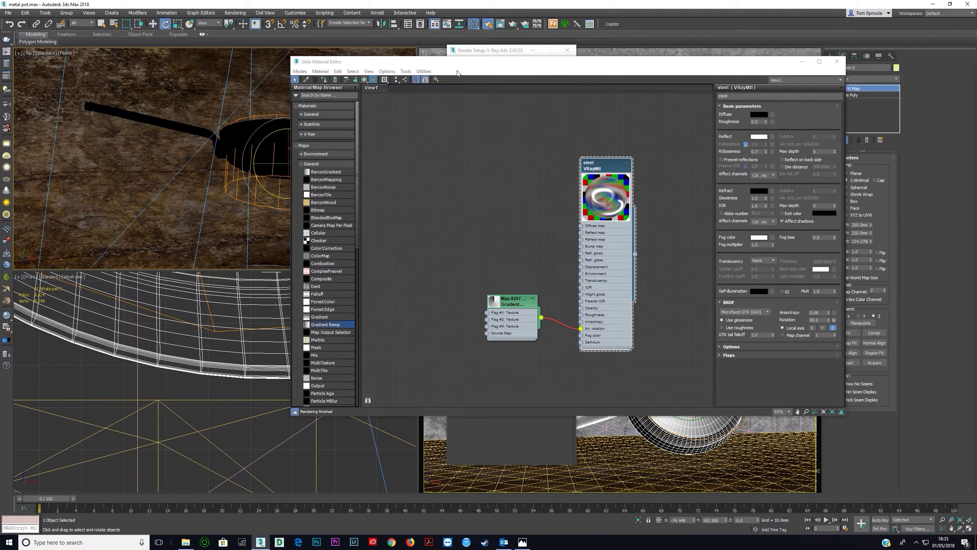
Change the local axis of the steel material's BRDF anisotropy to X.
left_click_drag(533, 72, 507, 72)
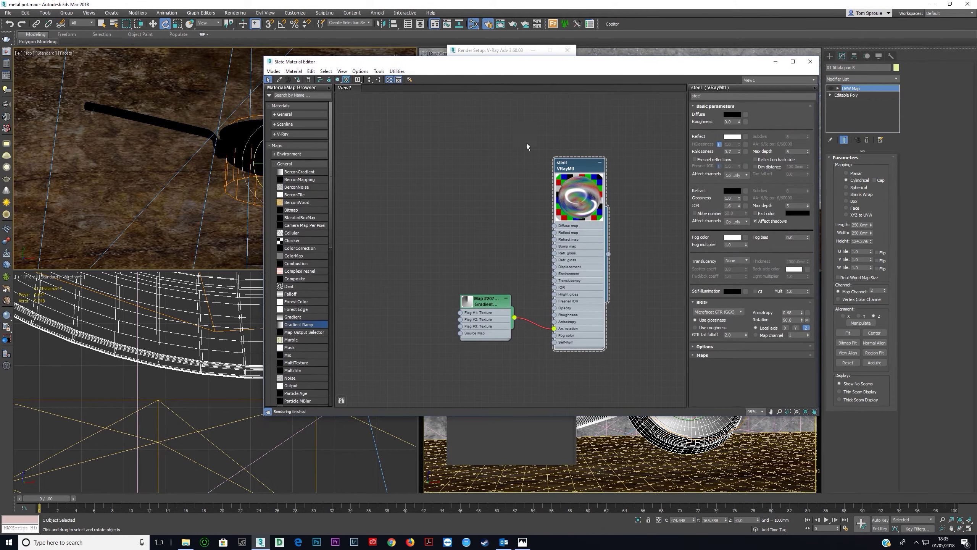
left_click(785, 327)
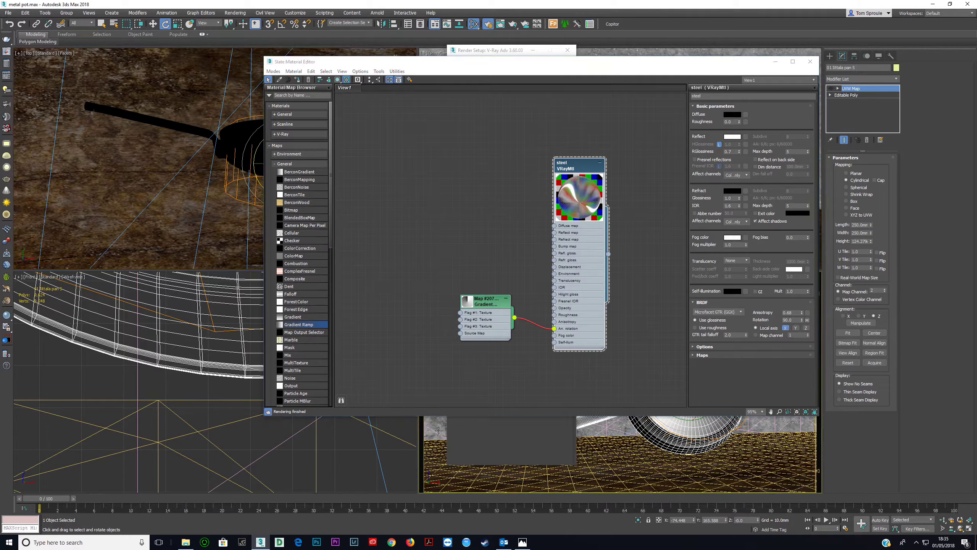
Render the camera view again to check the radial highlights on the pan, stop the render and close the frame buffer.
left_click(485, 53)
key("shift+q")
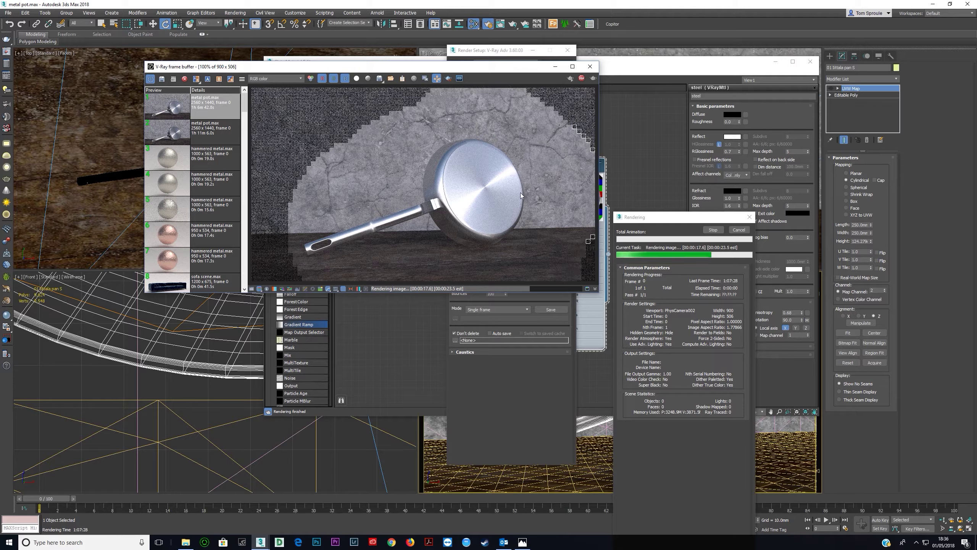
left_click(581, 80)
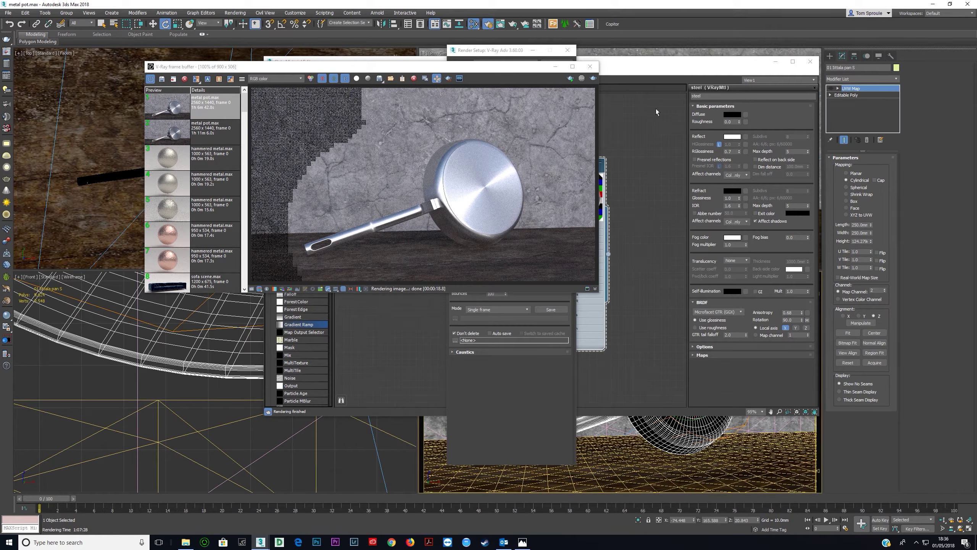
left_click(589, 66)
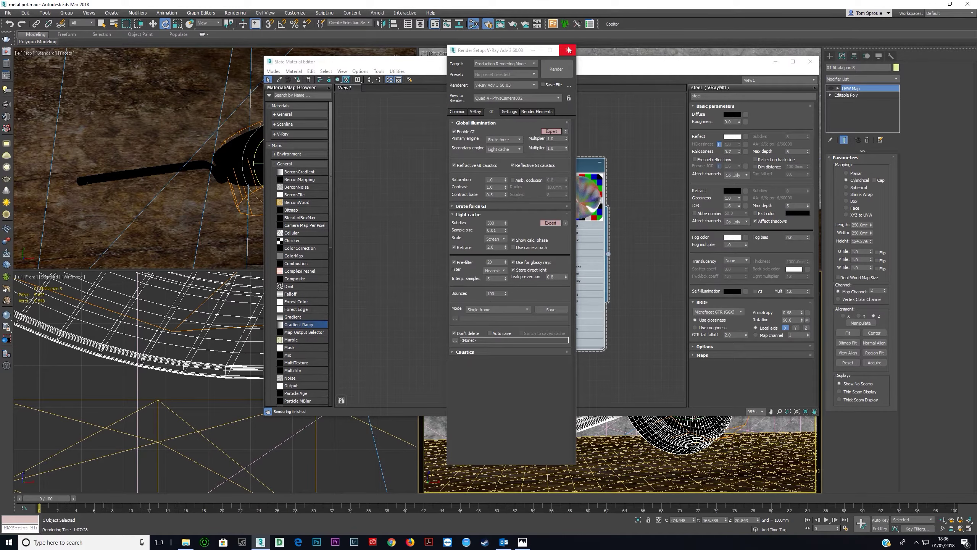
Close the render setup and material editor windows and delete the UVW Map modifier from the pan.
left_click(568, 51)
left_click(811, 61)
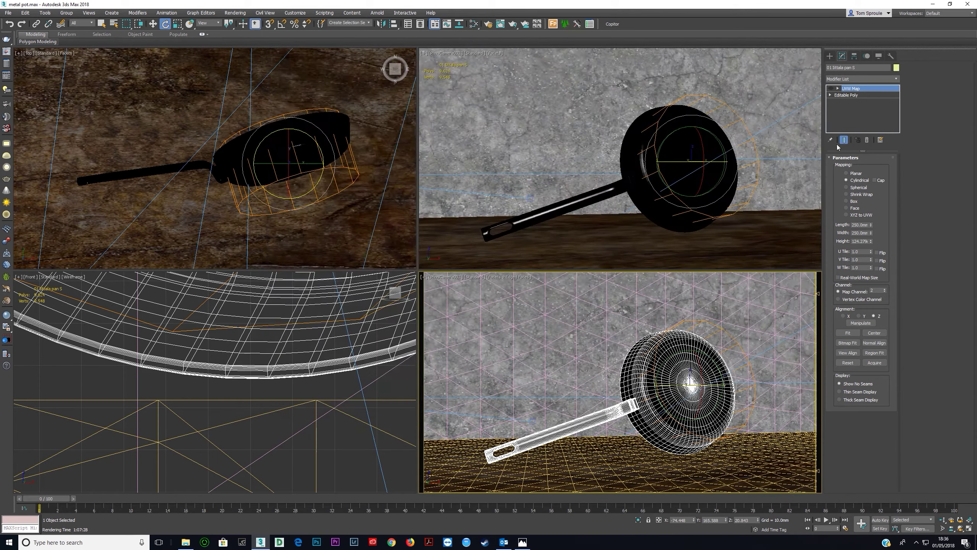
left_click(867, 141)
Add a UVW Map modifier to the pan and set its mapping type to Box.
left_click(896, 80)
type("uv")
key("Down")
key("Down")
key("Down")
key("Down")
key("Return")
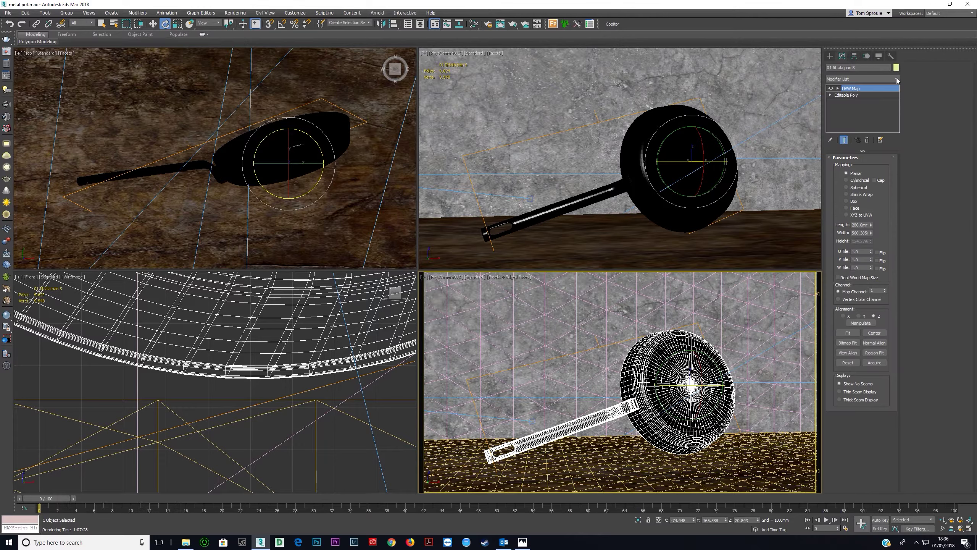
left_click(847, 201)
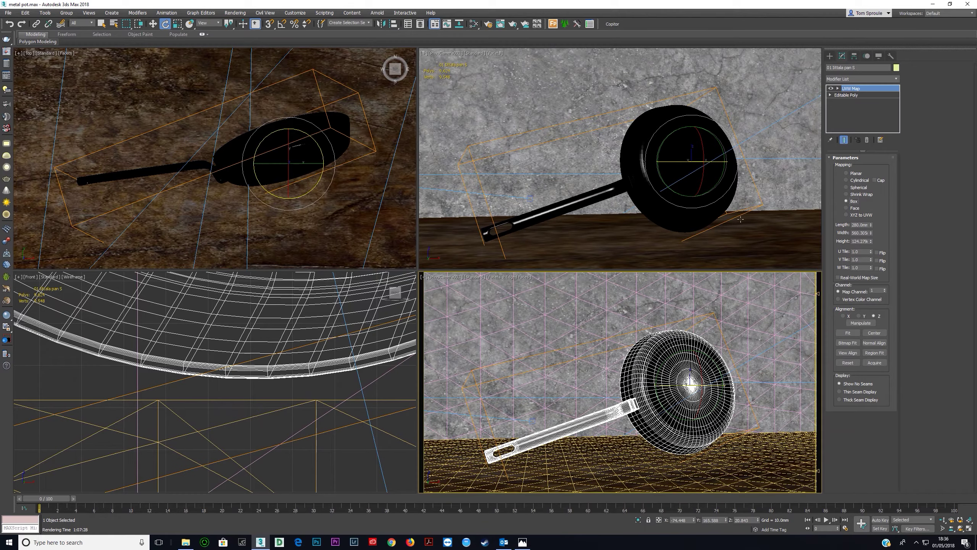
Test render the camera view to check the box-mapped steel highlights, and close the frame buffer.
right_click(575, 380)
key("Escape")
key("shift+q")
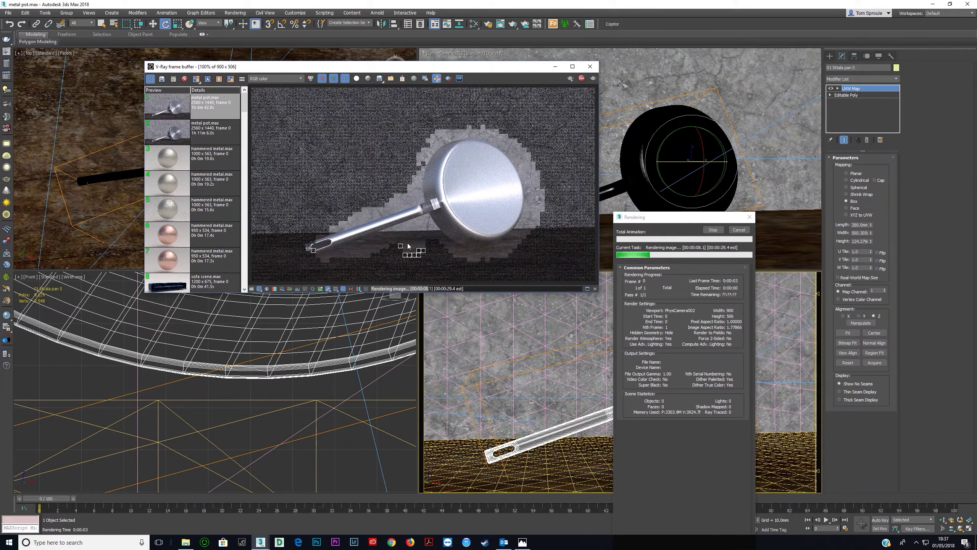
left_click(594, 68)
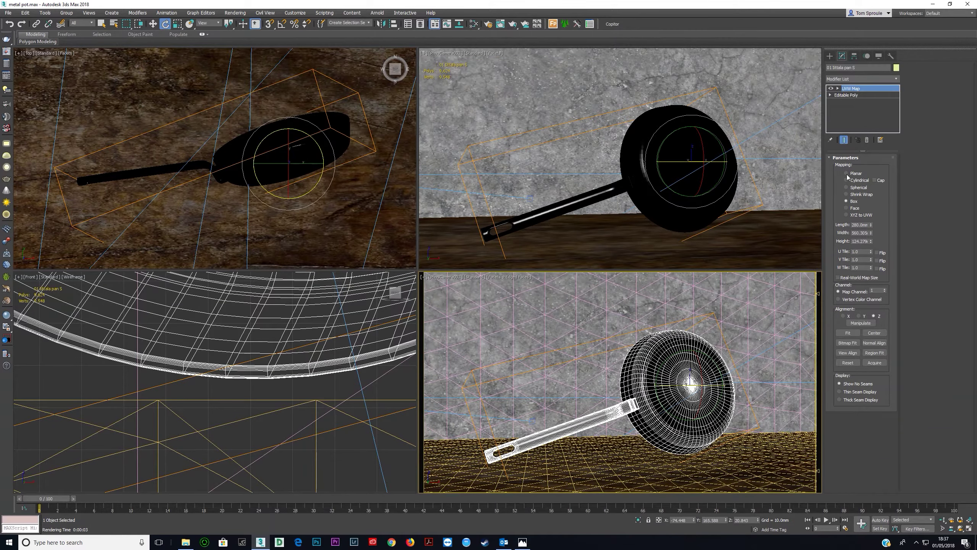
Replace the pan's box-mapped modifier with a fresh UVW Map modifier on top of the Editable Poly.
left_click(846, 95)
left_click(896, 79)
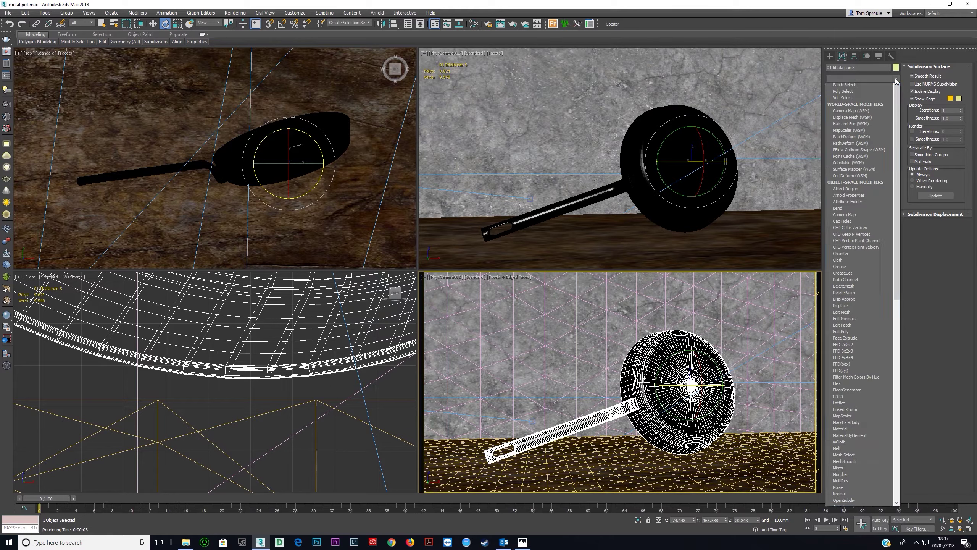
key("u")
key("u")
key("u")
key("u")
key("u")
key("u")
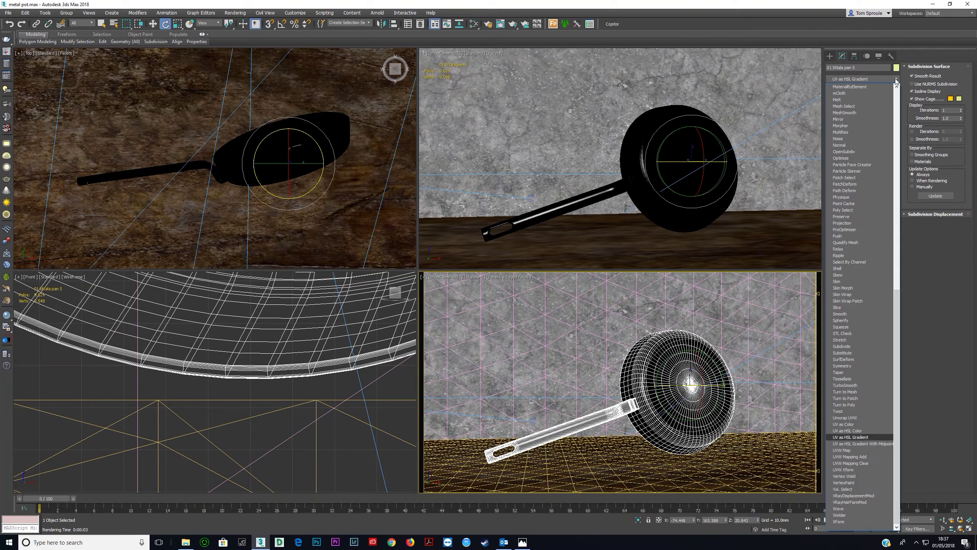
key("Return")
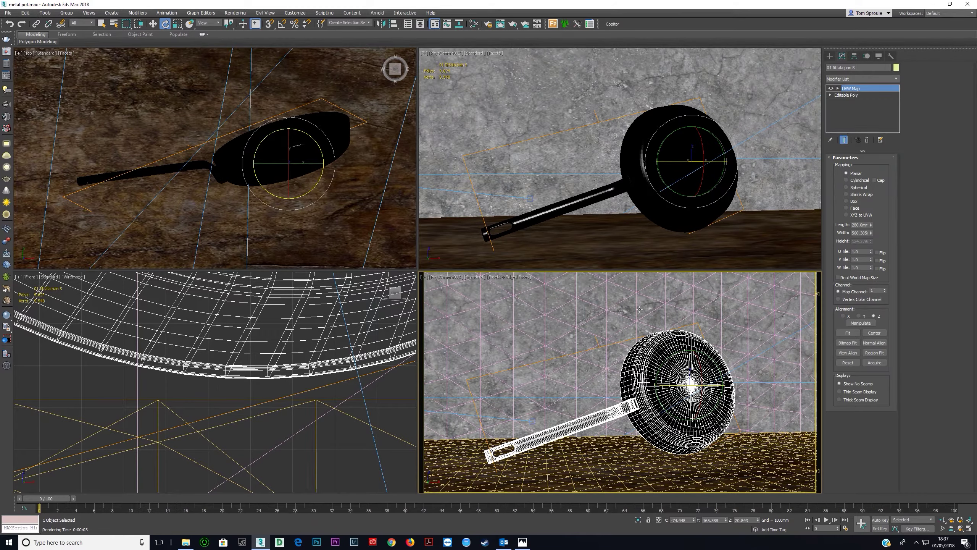
Isolate the pan, show its base, and set the UVW Map projection to Cylindrical.
key("alt+q")
middle_click_drag(339, 154, 396, 139, "alt")
scroll(218, 169, "up", 5)
middle_click_drag(221, 167, 207, 151, "alt")
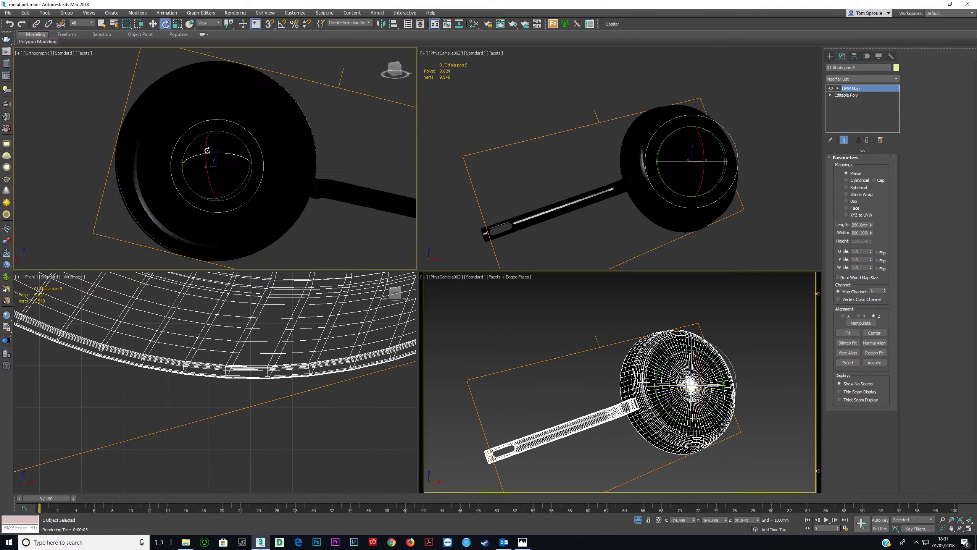
key("z")
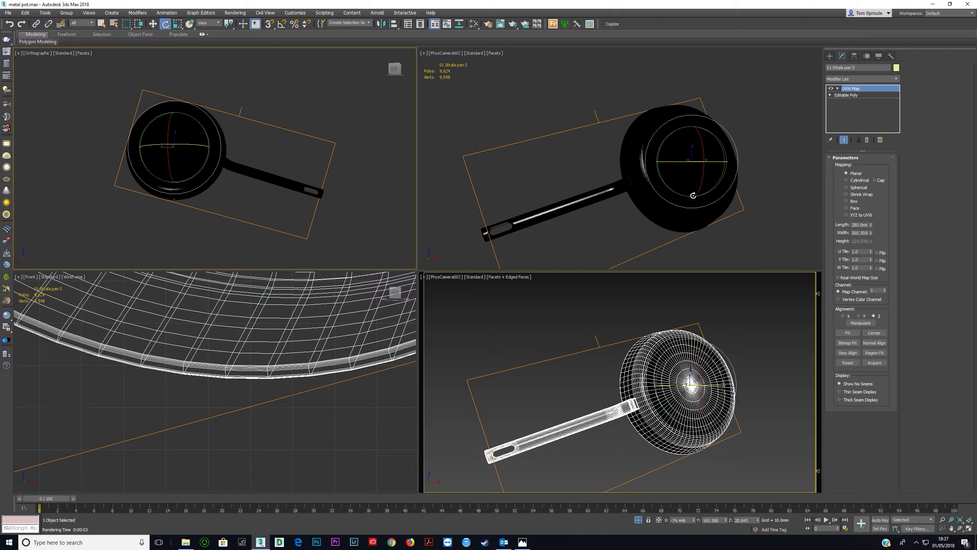
left_click(857, 182)
key("w")
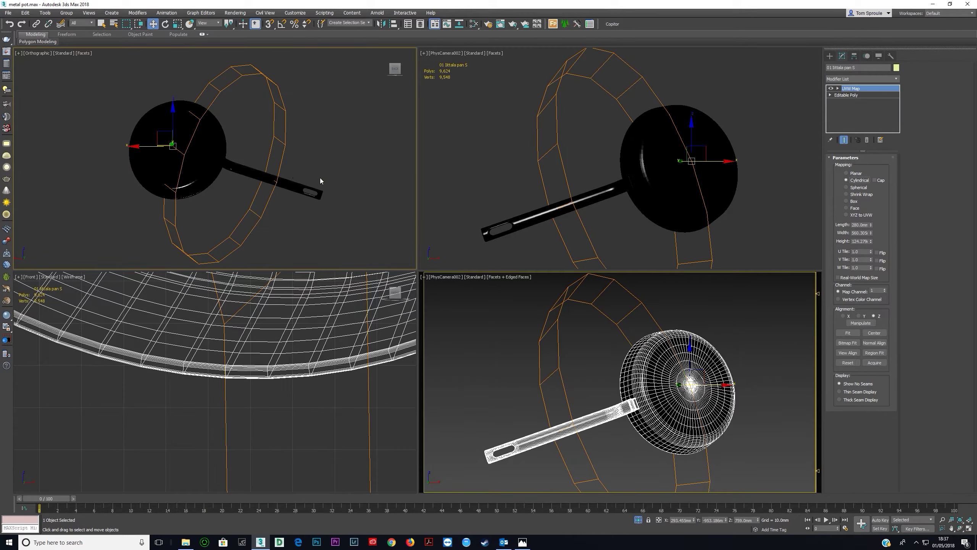
left_click(842, 278)
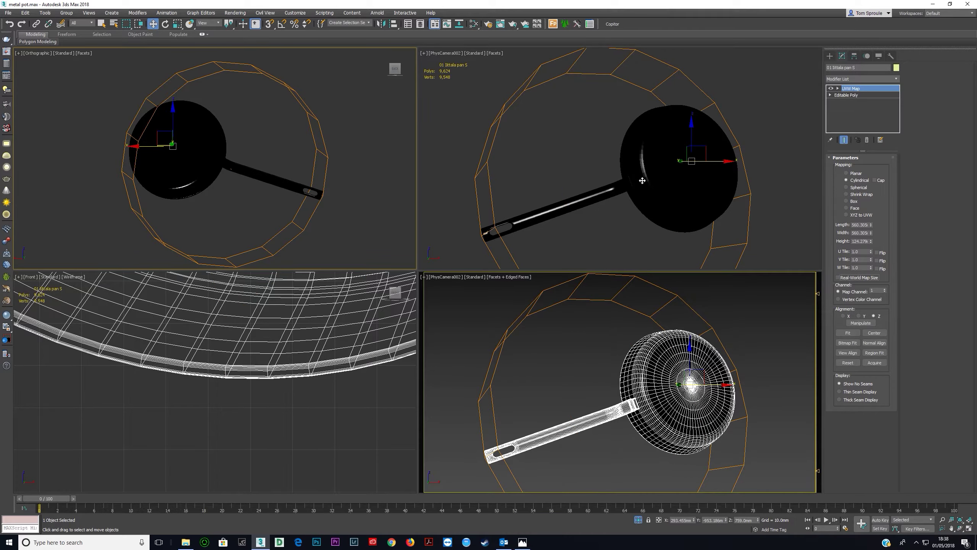
Try the X and Y alignments for the cylindrical mapping and return the alignment to Z.
left_click(859, 316)
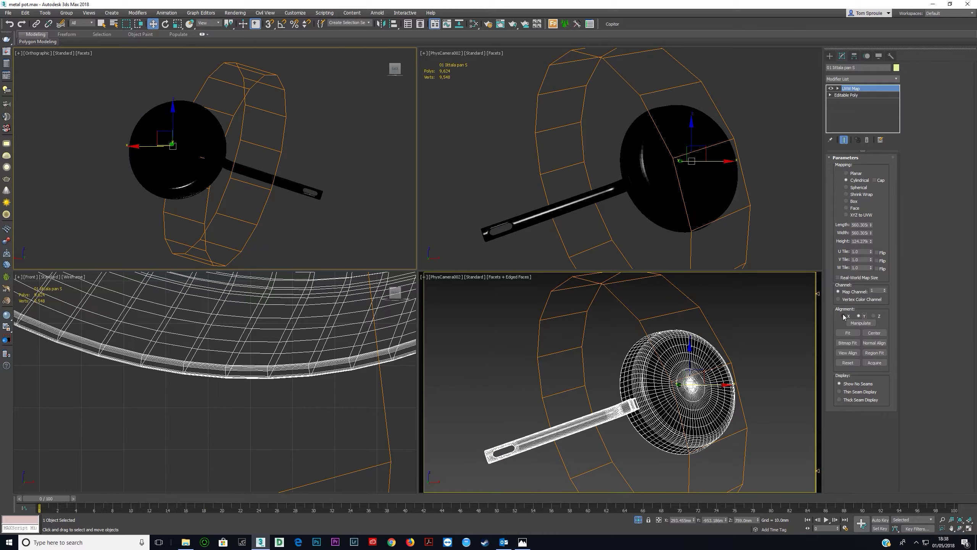
left_click(843, 315)
left_click(859, 315)
left_click(874, 316)
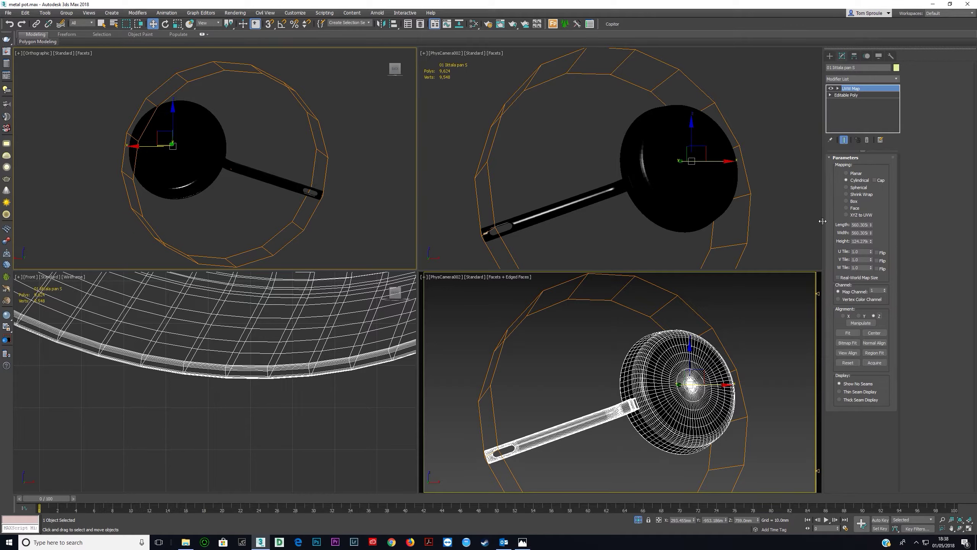
Activate the UVW Map gizmo for editing and turn on snapping to vertices.
left_click(837, 89)
left_click(851, 95)
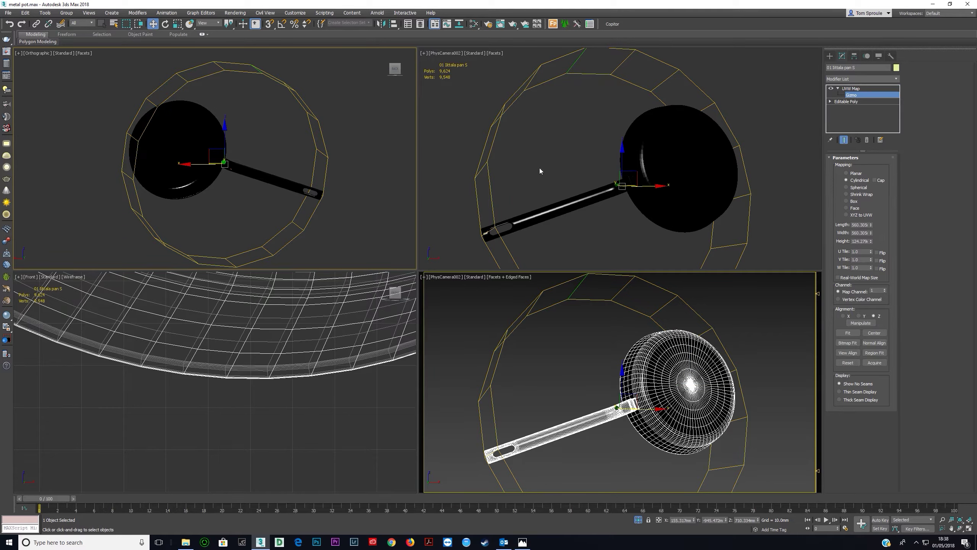
key("a")
right_click(270, 24)
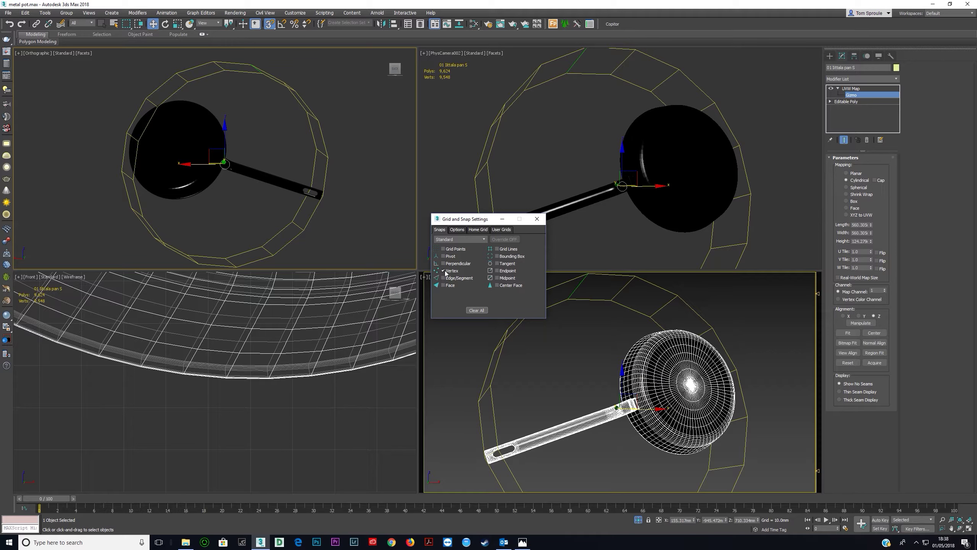
left_click(536, 219)
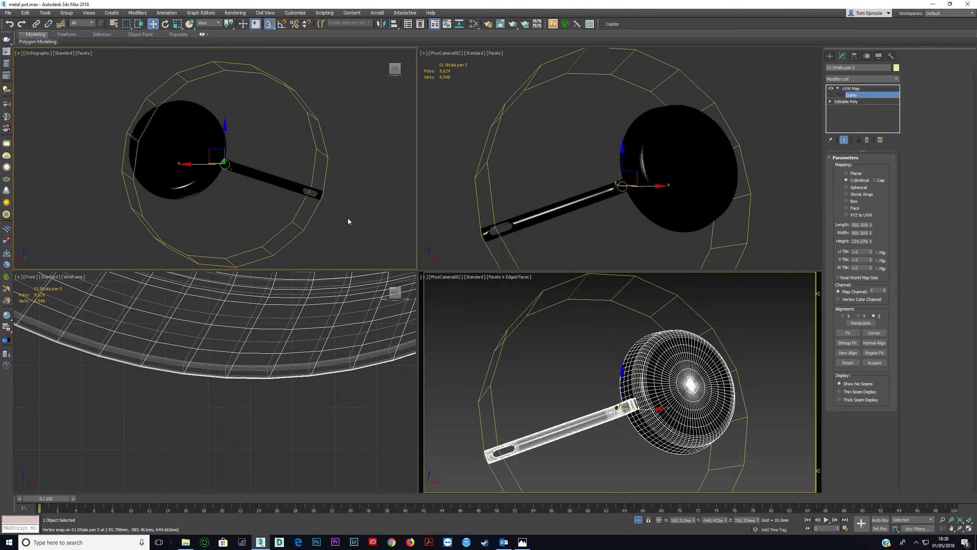
Display the pan as wireframe and snap the cylindrical mapping gizmo to the centre vertex of its base.
right_click(237, 196)
scroll(236, 205, "up", 5)
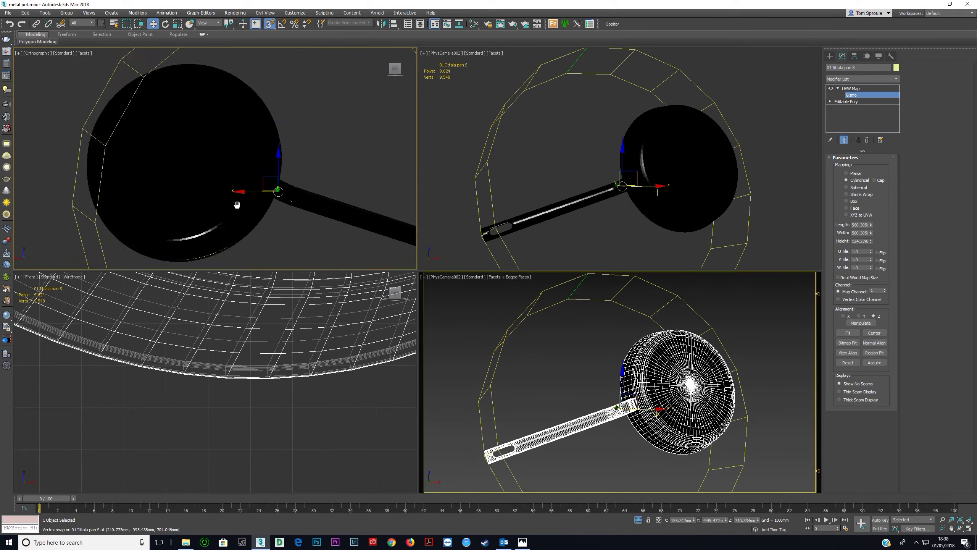
key("F3")
scroll(231, 208, "down", 5)
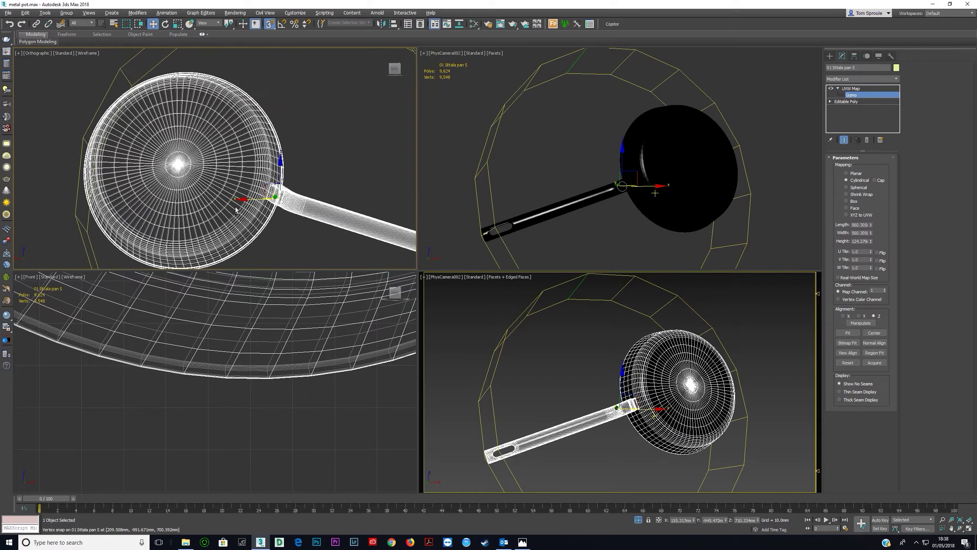
left_click_drag(269, 187, 188, 165)
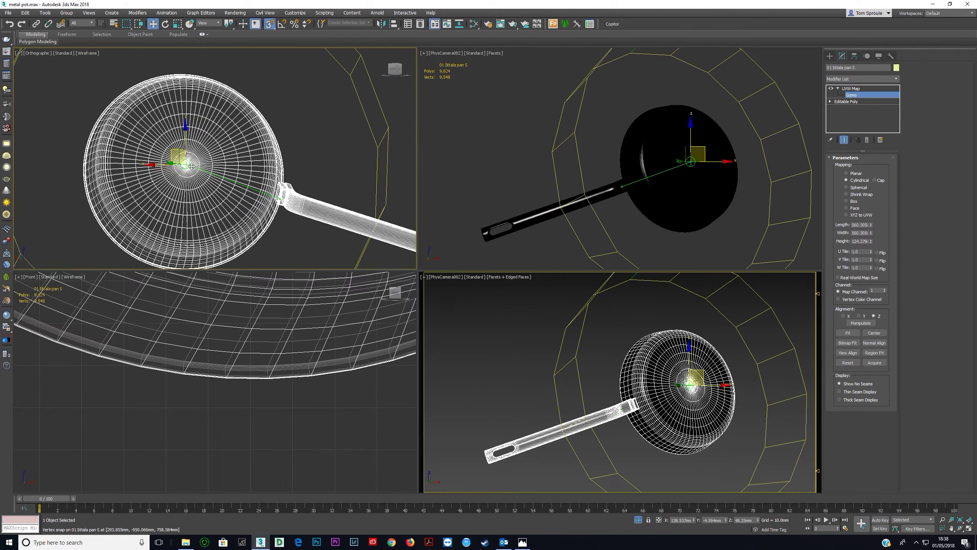
middle_click_drag(189, 164, 198, 200, "alt")
scroll(184, 190, "down", 5)
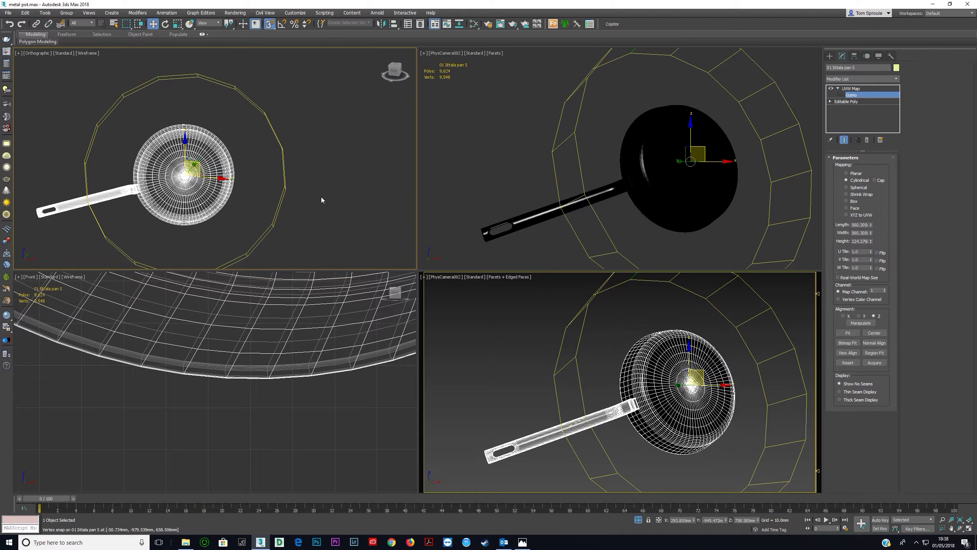
Set the mapping gizmo's length, width and height to 300 mm each and inspect it around the pan.
left_click(866, 225)
type("300")
key("Tab")
type("300")
key("Tab")
type("300")
key("Tab")
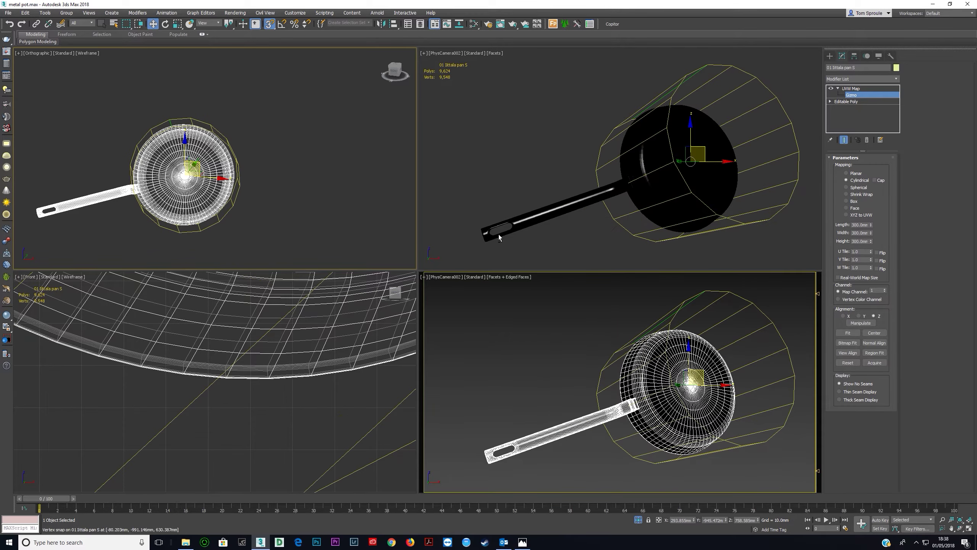
mouse_move(266, 190)
middle_mouse_down("alt")
mouse_move(309, 169)
mouse_move(277, 180)
middle_mouse_up("alt")
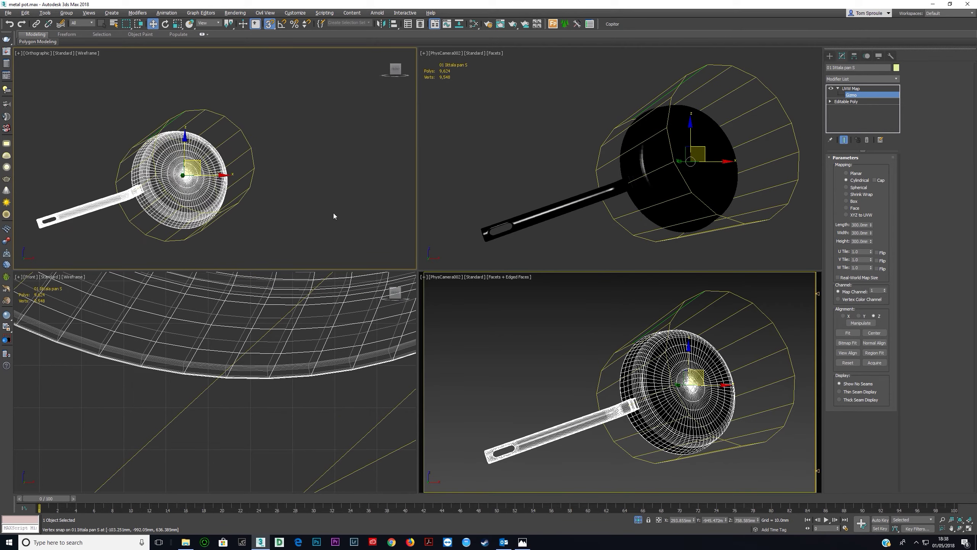
Set the cylindrical mapping gizmo's height to 40 mm.
left_click(867, 241)
left_click(889, 243)
left_click(477, 320)
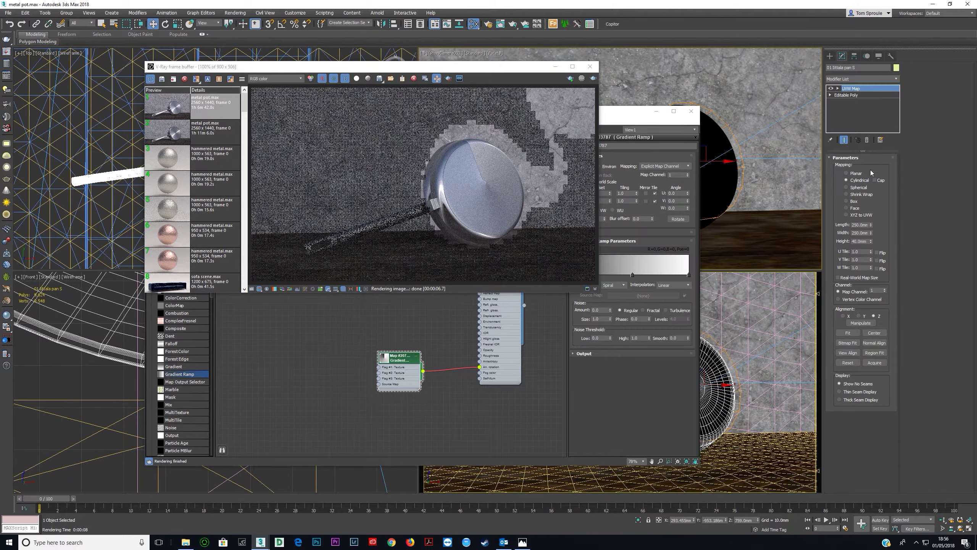
Enable Cap on the cylindrical mapping, re-render the pan to check its base, and stop the render.
left_click(875, 180)
left_click(593, 78)
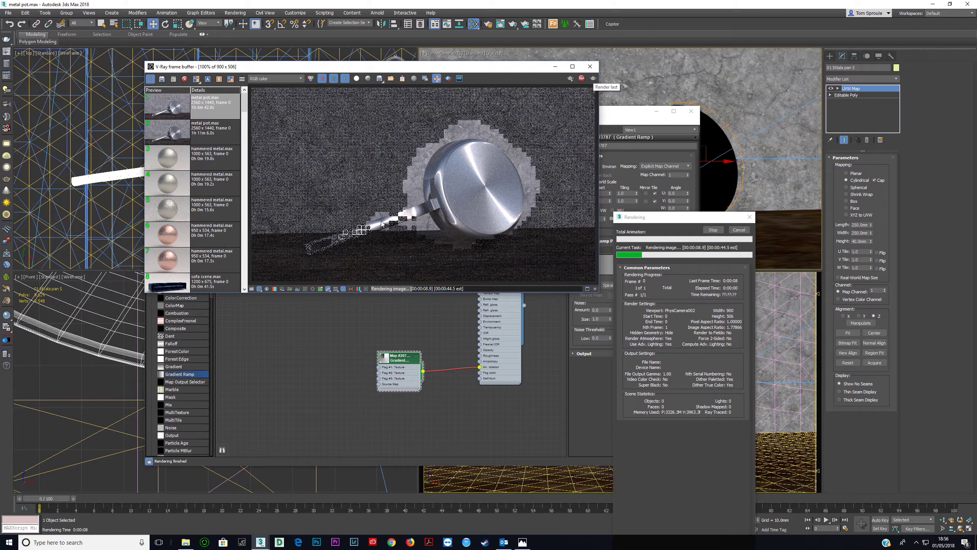
left_click(581, 78)
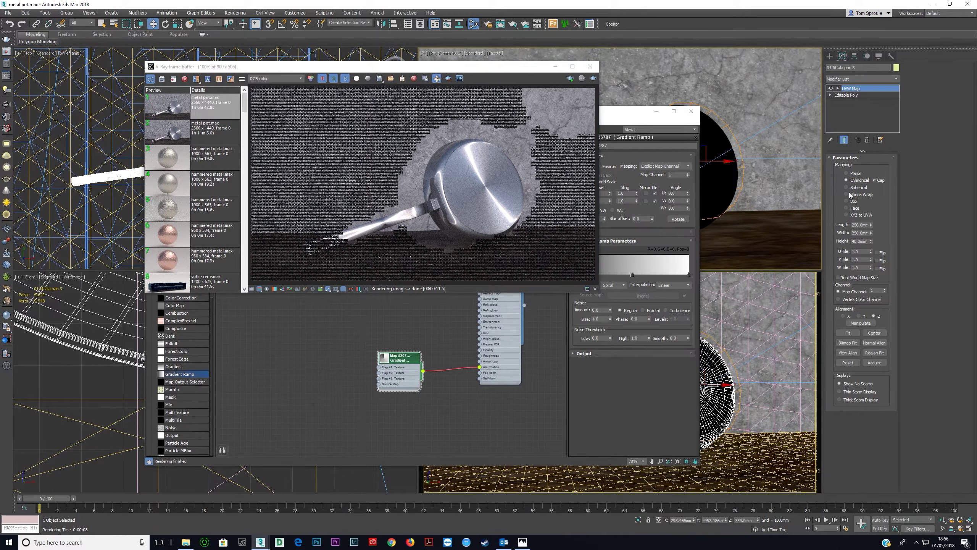
Turn off U and V tiling on the Gradient Ramp map and render the pan again.
left_click(396, 380)
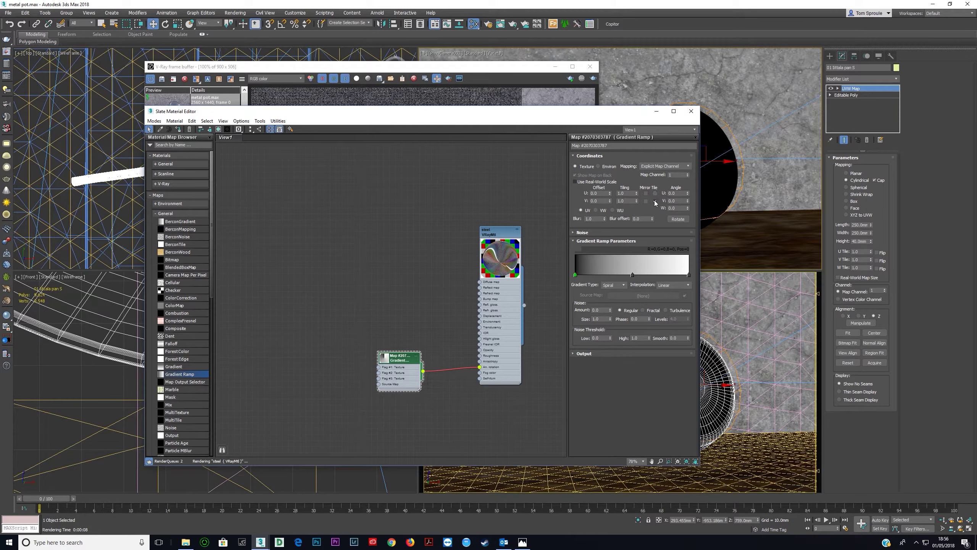
left_click(594, 83)
left_click(593, 79)
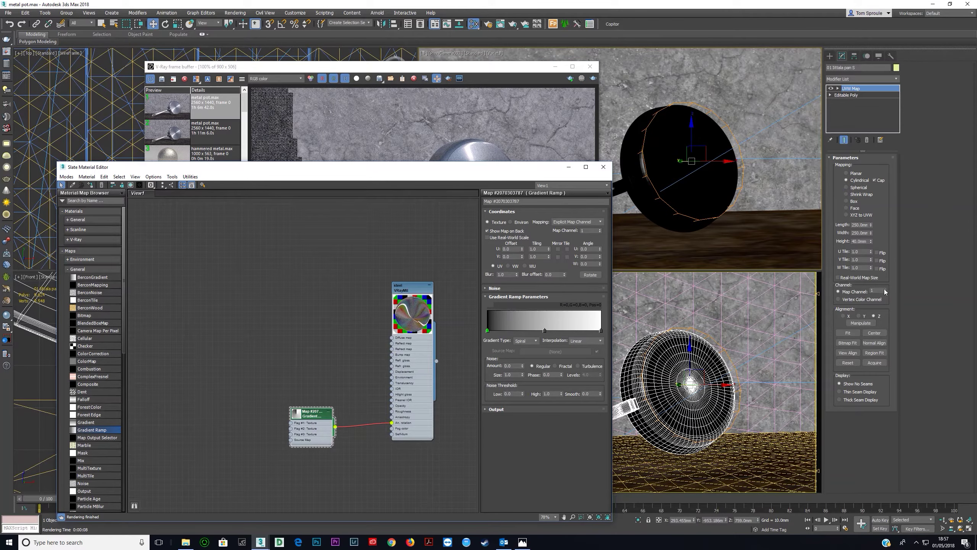
Set the map channel to 2 on both the pan's UVW Map modifier and the Gradient Ramp.
left_click(884, 290)
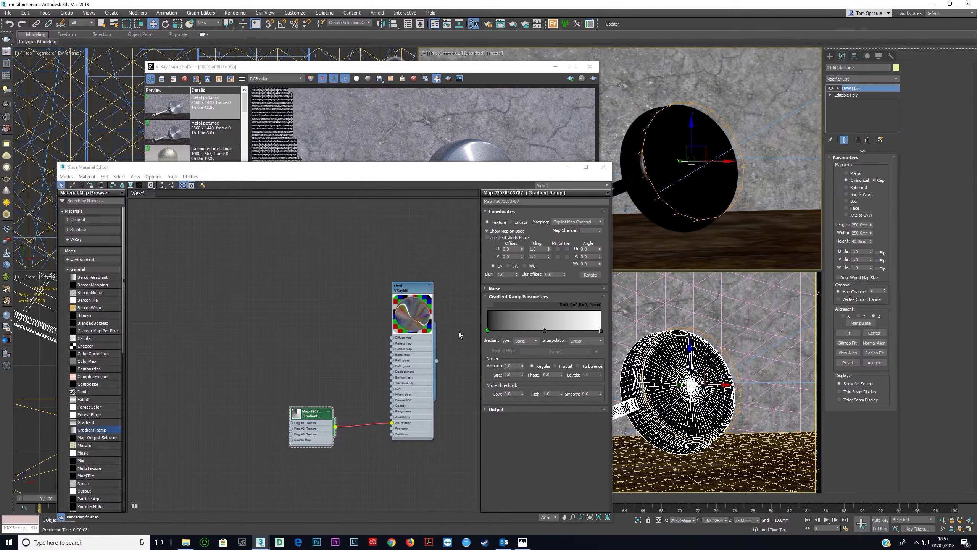
left_click(600, 229)
left_click_drag(347, 168, 361, 201)
Go to the pan's Editable Poly level, isolate the pan, and close the material editor and frame buffer.
left_click(845, 95)
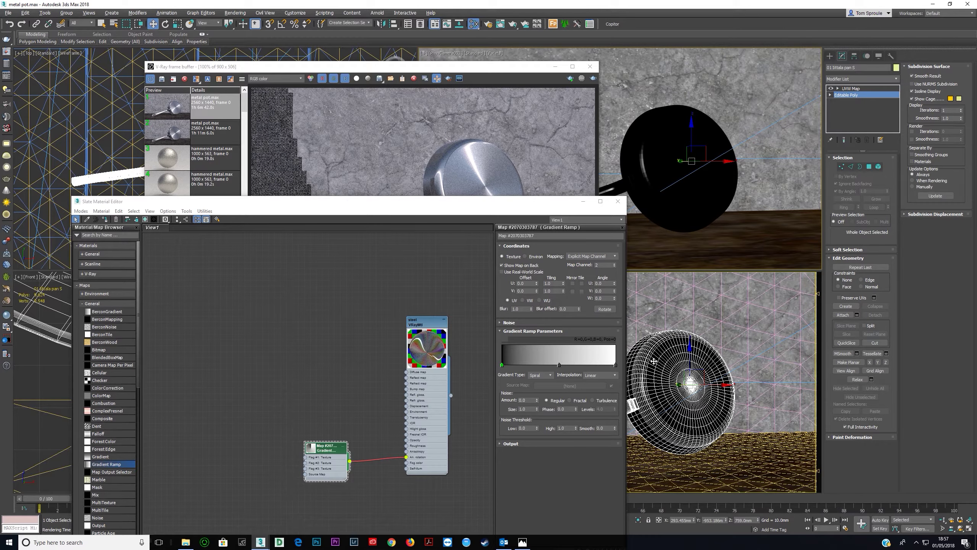
key("alt+q")
left_click(618, 201)
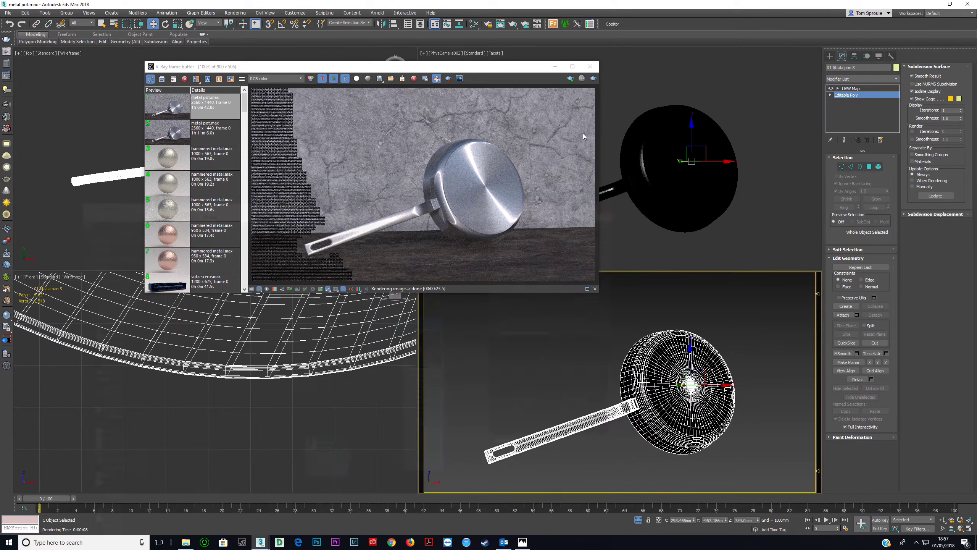
left_click(590, 66)
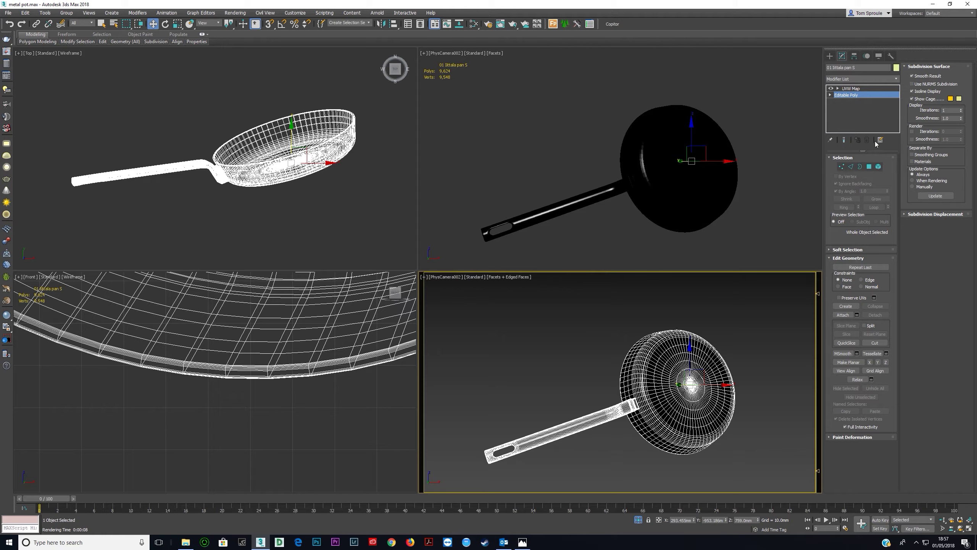
Enter polygon editing, shade the view of the pan's underside, and select all polygons of its flat base.
left_click(869, 166)
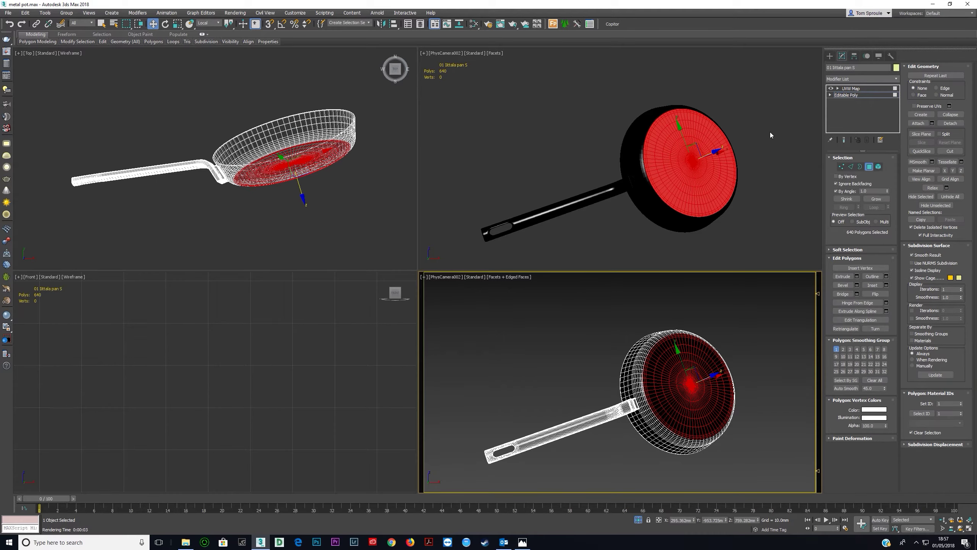
middle_click_drag(281, 180, 302, 172, "alt")
key("F3")
left_click(345, 225)
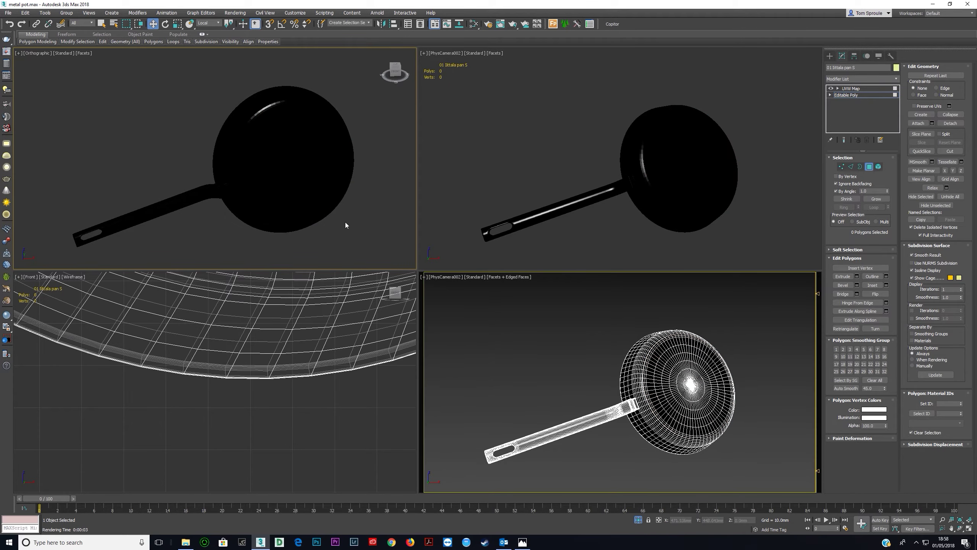
left_click(294, 168)
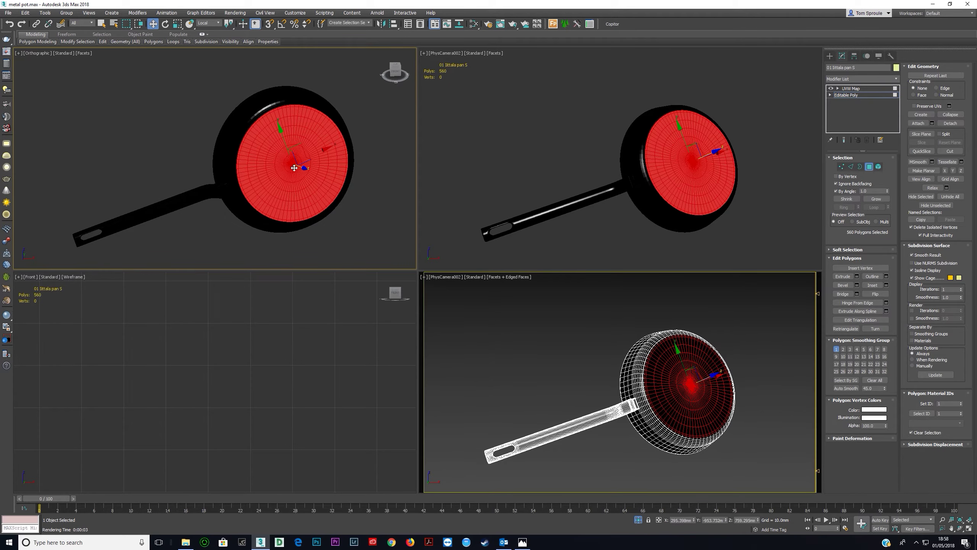
Turn off selection by angle and select a single polygon on the pan's base.
left_click(846, 190)
left_click(665, 203)
left_click(852, 184)
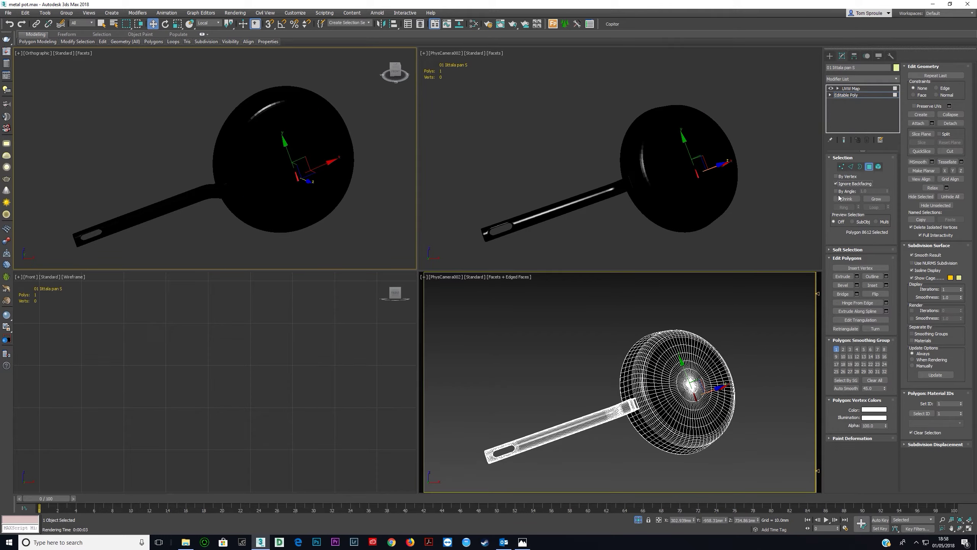
Turn selection by angle back on at 45 and select the ring of polygons around the pan's side wall.
left_click(844, 192)
double_click(883, 191)
type("45")
key("Tab")
left_click(271, 163)
scroll(240, 148, "up", 3)
scroll(240, 148, "down", 5)
mouse_move(240, 148)
middle_mouse_down("alt")
mouse_move(294, 157)
mouse_move(338, 134)
mouse_move(250, 146)
middle_mouse_up("alt")
scroll(248, 145, "up", 6)
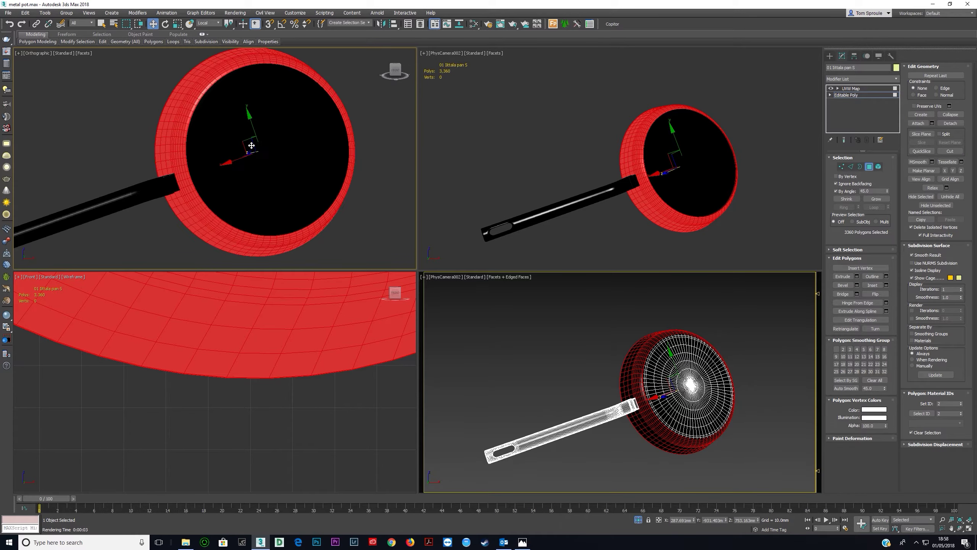
scroll(249, 145, "down", 5)
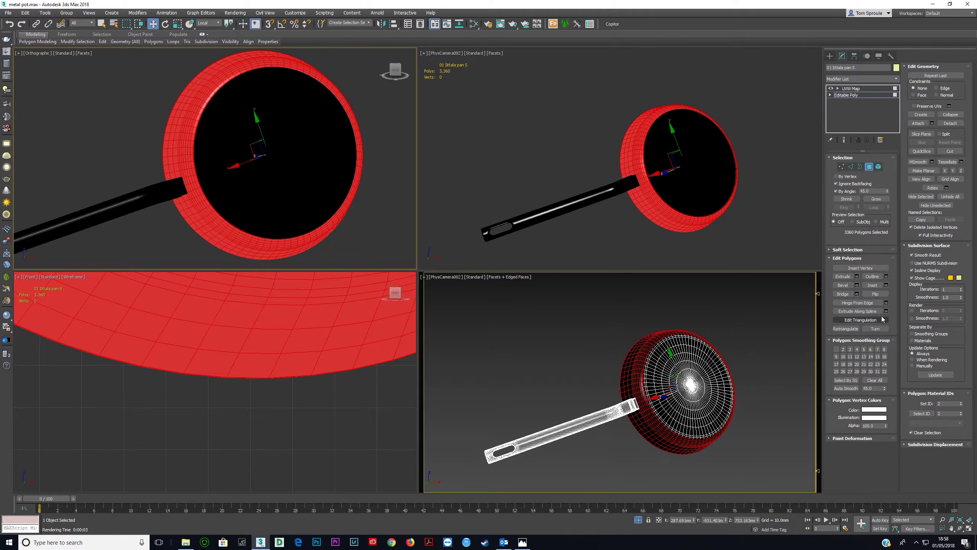
Set the selection angle to 1 and select all polygons of the pan's flat underside.
double_click(873, 191)
type("1")
key("Tab")
left_click(275, 161)
middle_click_drag(226, 162, 242, 143, "alt")
scroll(258, 152, "up", 3)
scroll(258, 153, "up", 1)
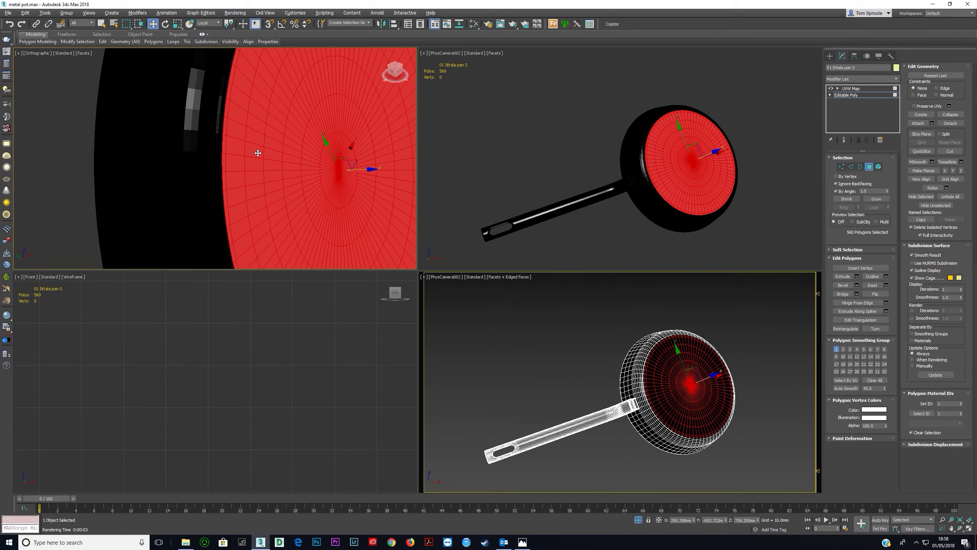
Display edged faces and add the flat polygons on the pan's inner side to the selection.
key("F4")
scroll(257, 157, "down", 5)
middle_click_drag(257, 158, 414, 188, "alt")
middle_click_drag(278, 172, 321, 158, "alt")
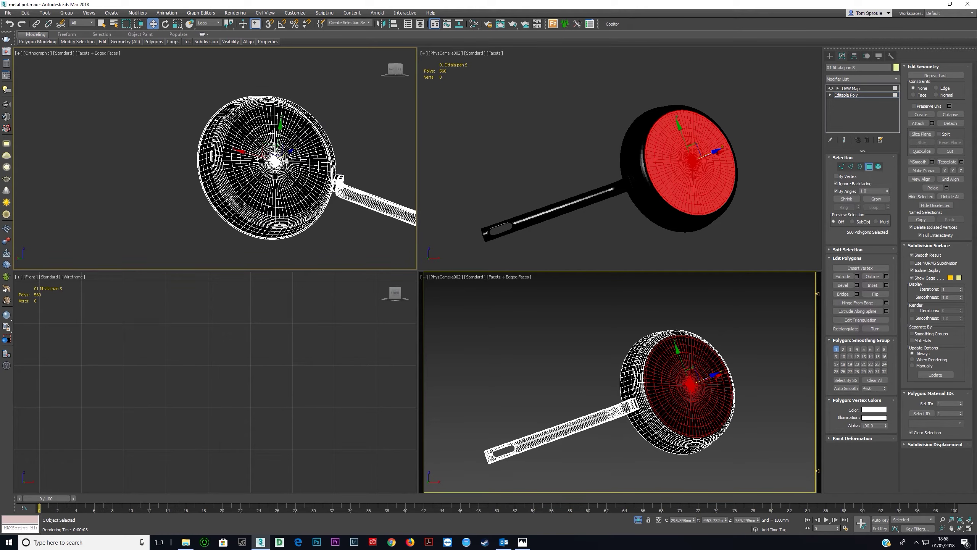
left_click(285, 168, "ctrl")
middle_click_drag(270, 181, 215, 166, "alt")
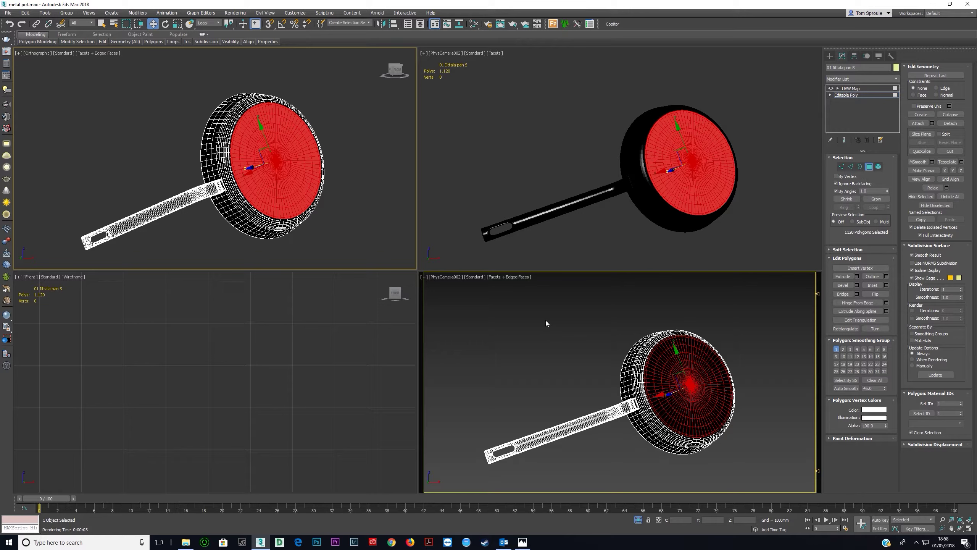
Invert the polygon selection, give those polygons a separate material ID, and return to the UVW Map modifier.
key("ctrl+i")
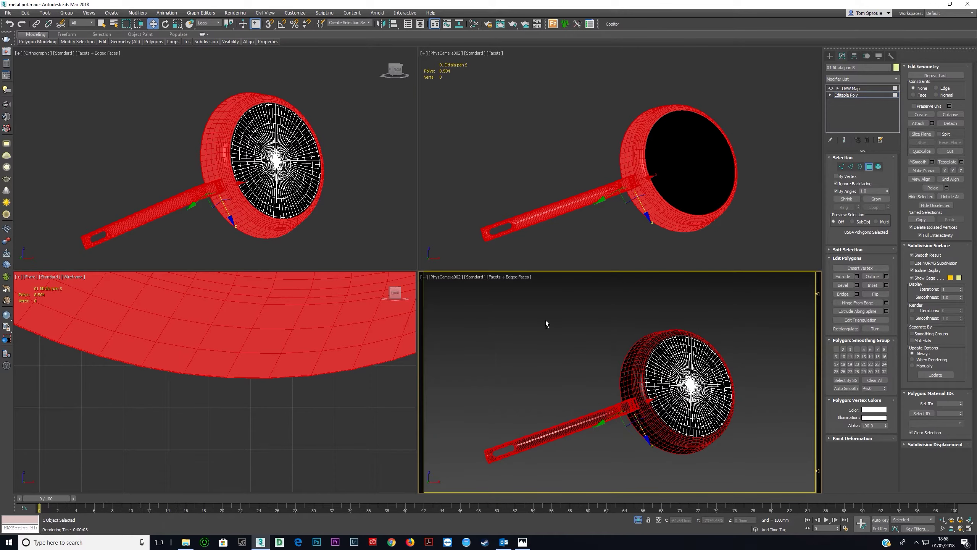
left_click(961, 403)
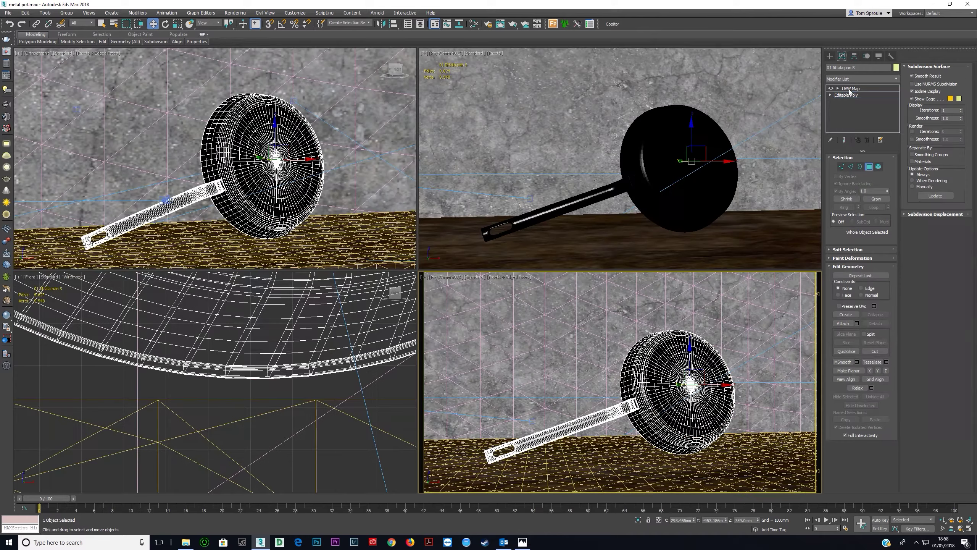
left_click(850, 88)
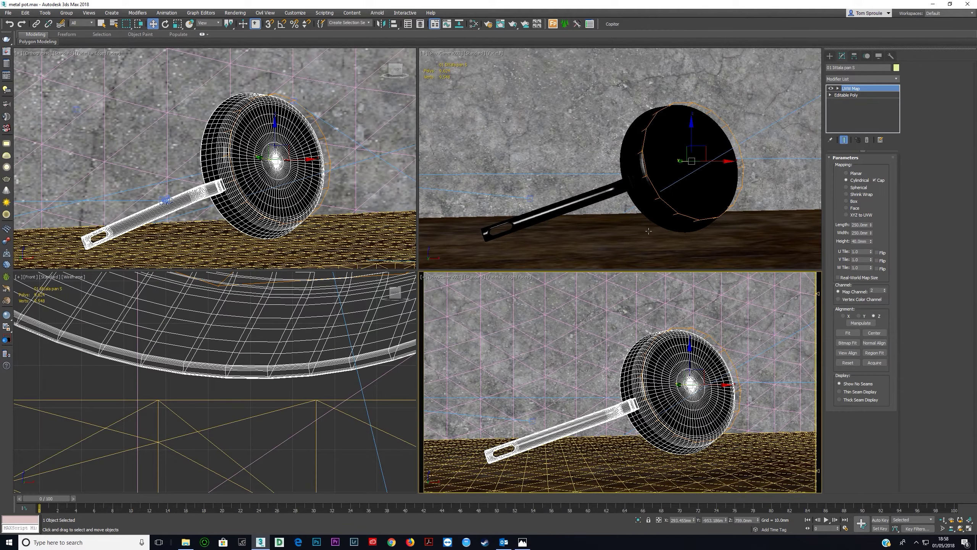
Open the material editor and change the steel material to Multi/Sub-Object, keeping the old material as a sub-material.
key("m")
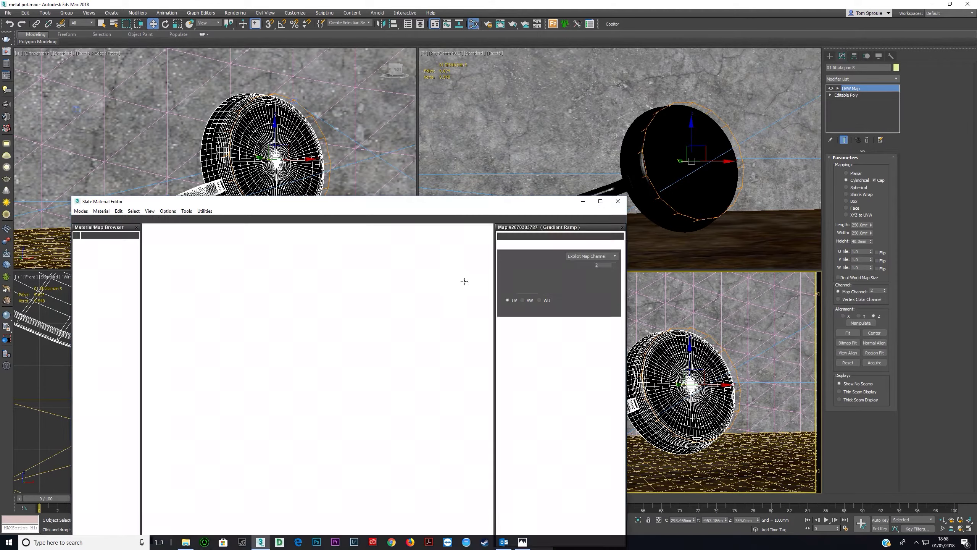
left_click_drag(332, 304, 344, 357)
right_click(350, 328)
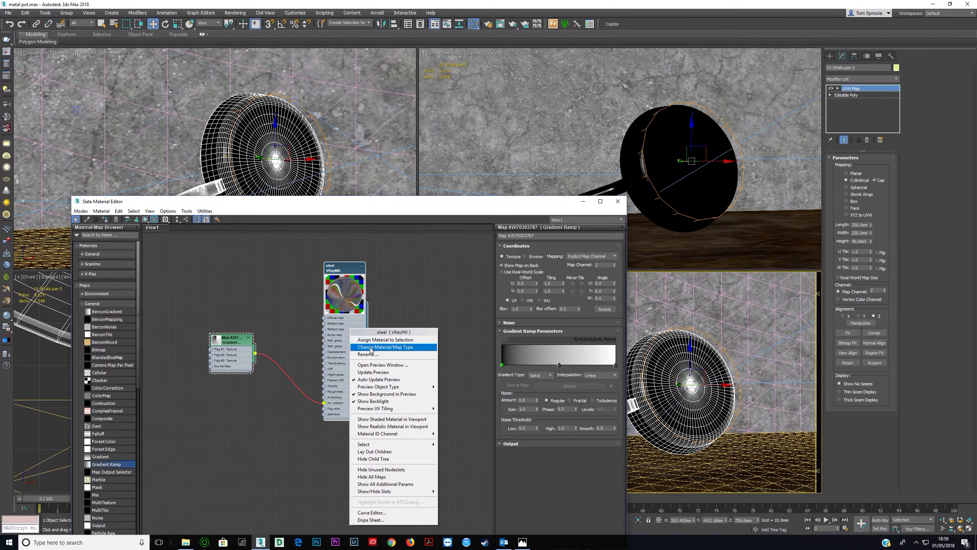
left_click(385, 347)
left_click(418, 217)
left_click(417, 176)
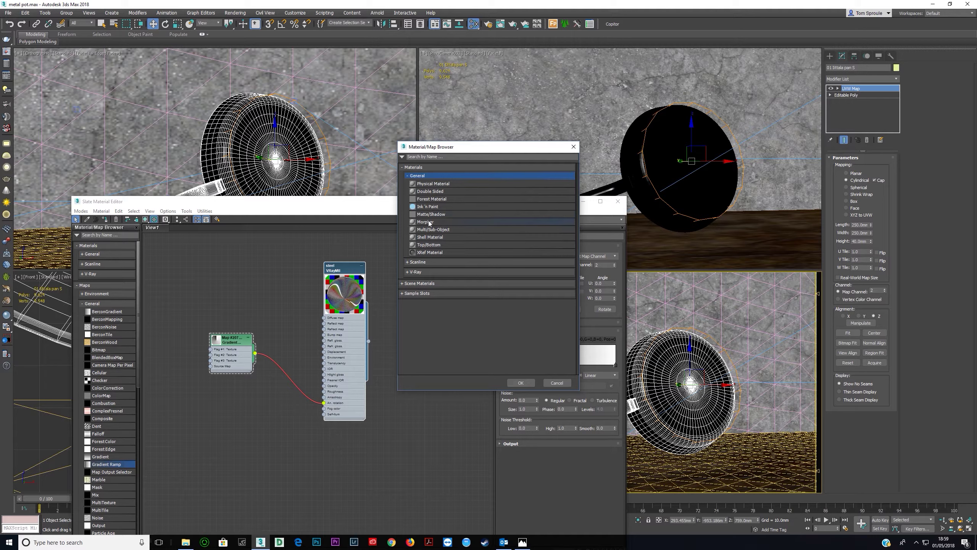
double_click(430, 230)
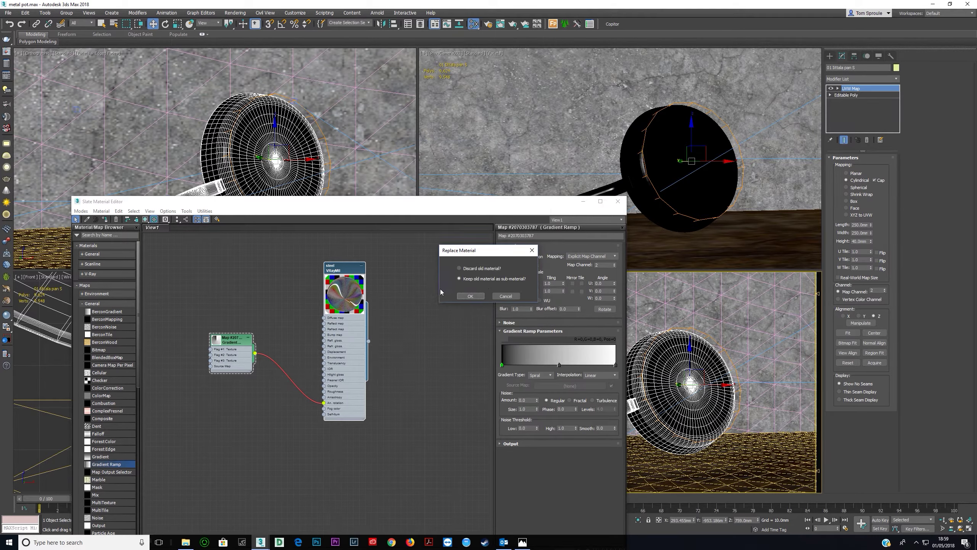
left_click(471, 296)
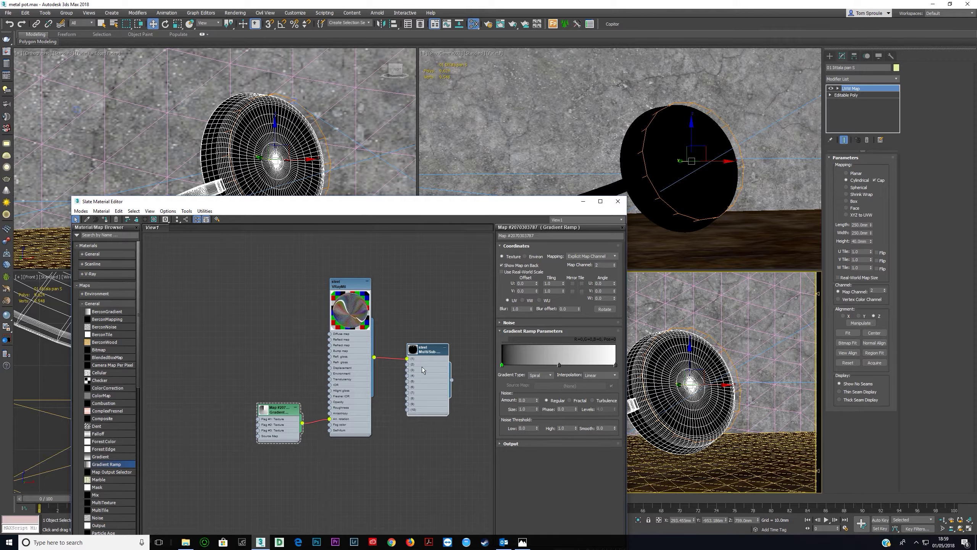
Set the number of sub-materials in the Multi/Sub-Object material to 2.
double_click(422, 367)
left_click(531, 257)
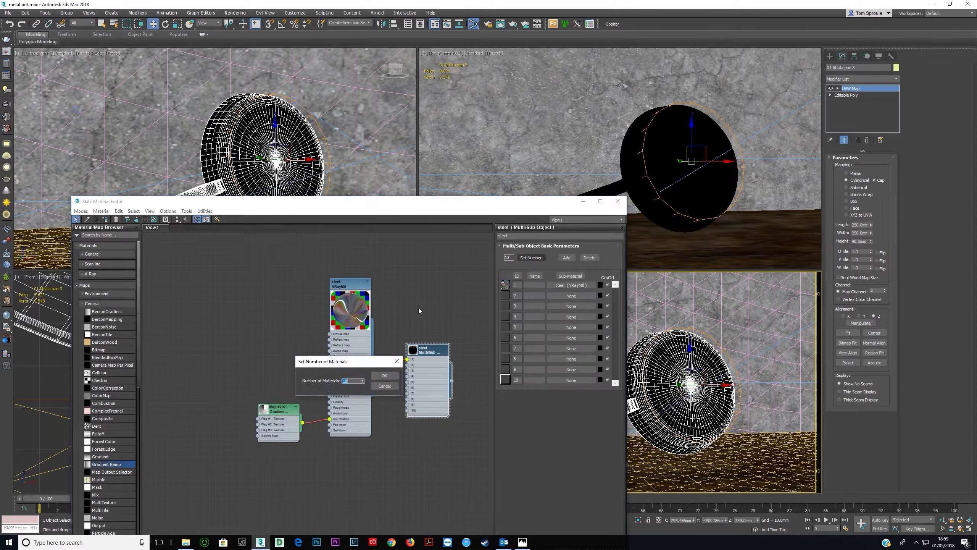
left_click(379, 376)
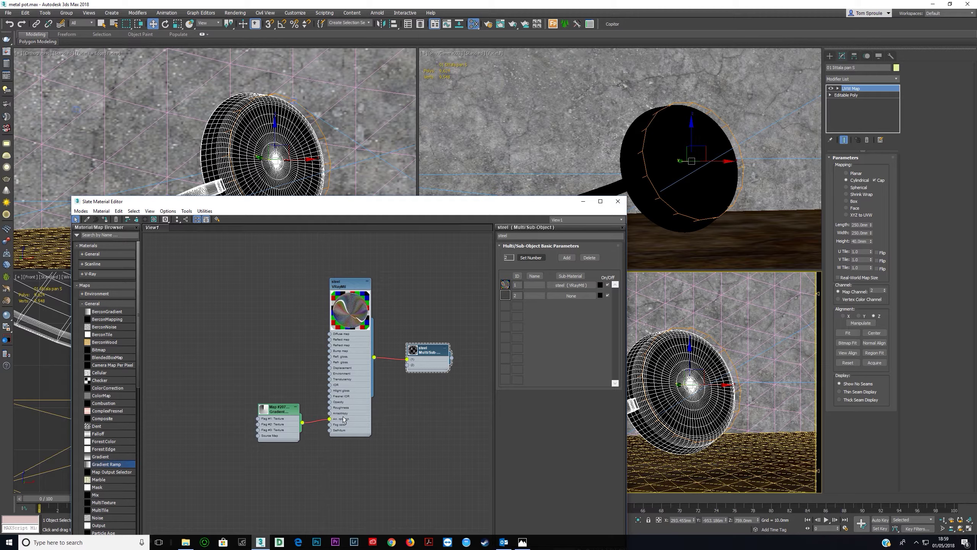
Copy the steel VRayMtl, connect the copy to the second sub-material slot, and disconnect the Gradient Ramp from it.
scroll(359, 419, "down", 2)
left_click_drag(359, 419, 323, 466)
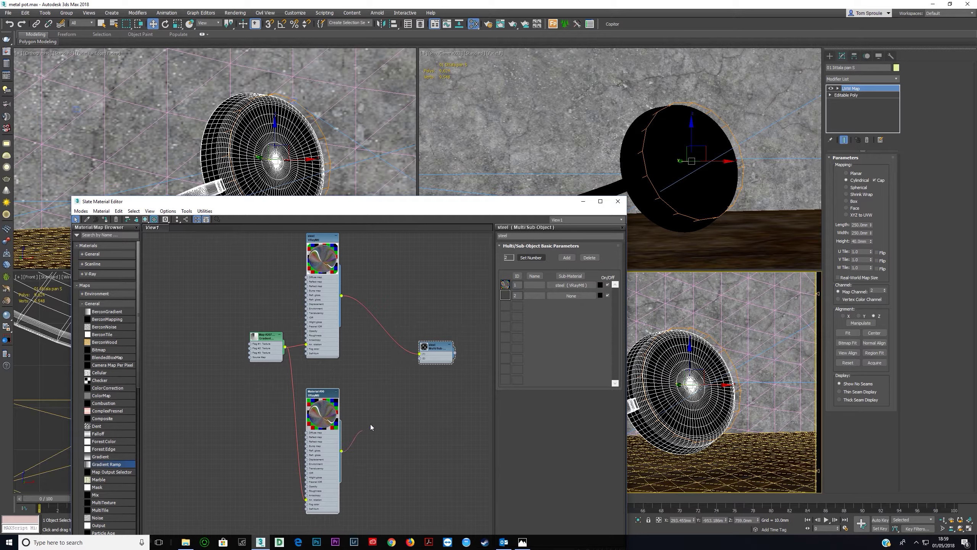
left_click_drag(420, 362, 419, 359)
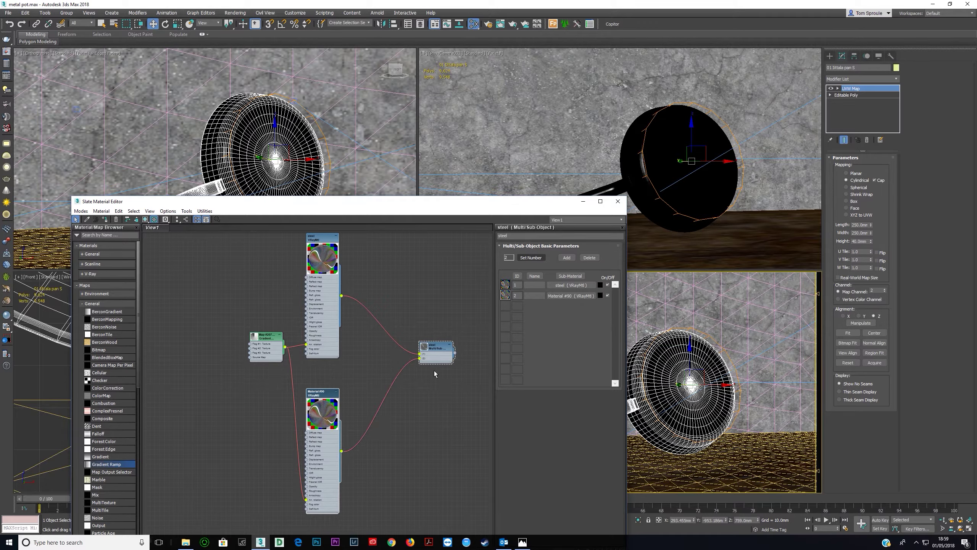
left_click_drag(307, 500, 245, 500)
Render the camera view and examine the brushed reflections on the pan's base, side and handle up close.
right_click(677, 416)
left_click(659, 430)
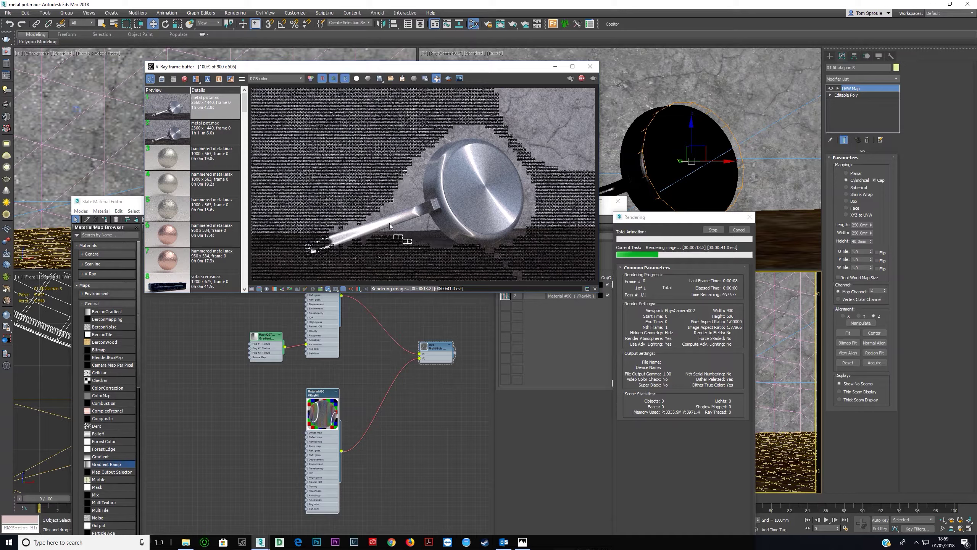
scroll(473, 178, "up", 2)
scroll(476, 178, "down", 3)
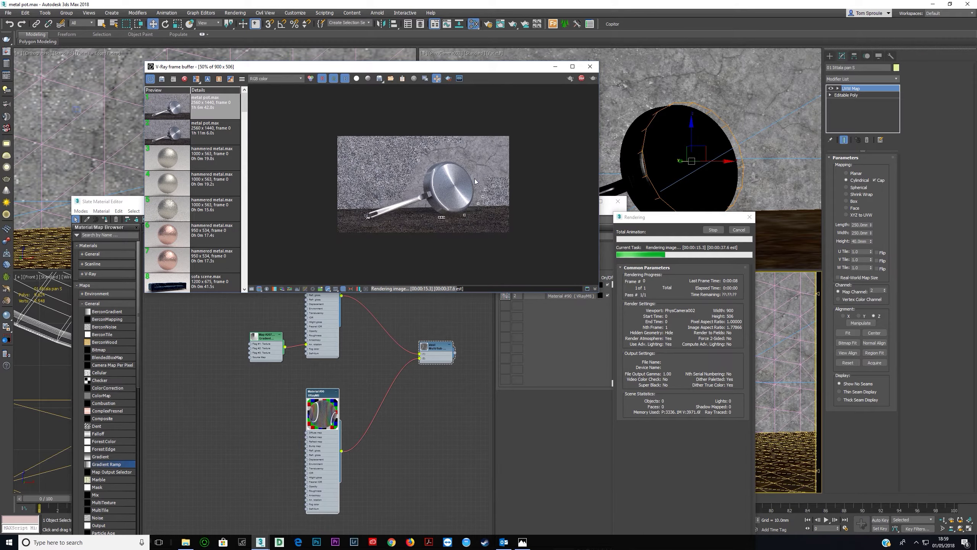
scroll(393, 214, "up", 1)
scroll(393, 217, "up", 1)
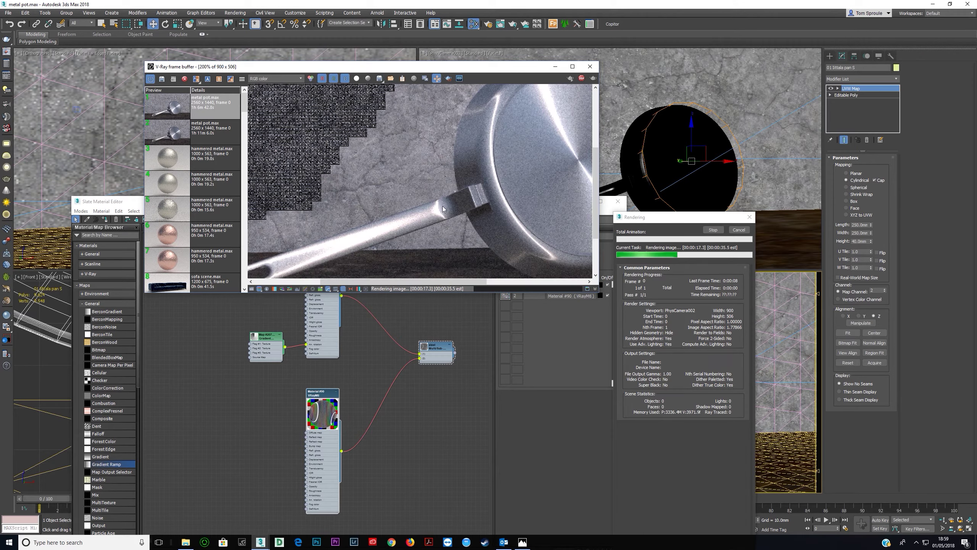
scroll(436, 208, "down", 2)
scroll(449, 183, "up", 3)
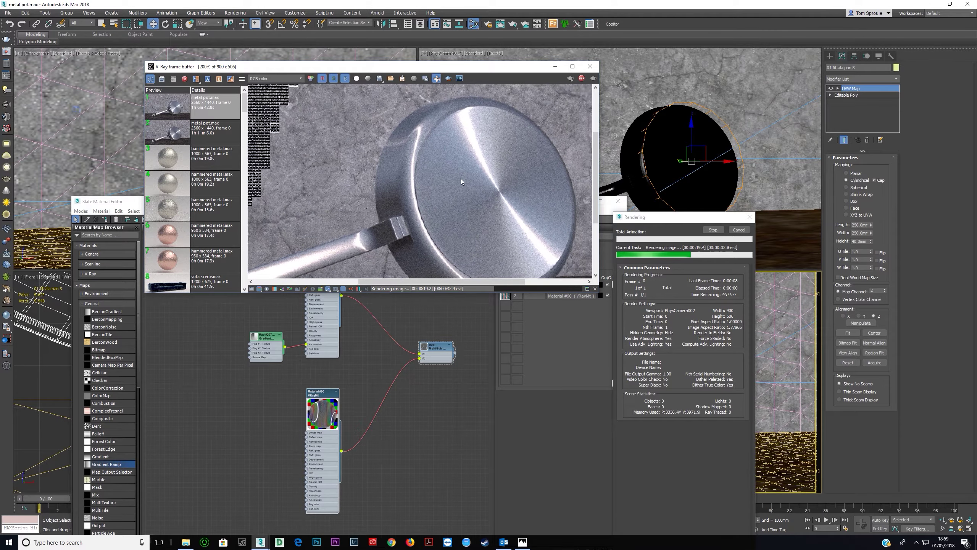
scroll(433, 170, "down", 1)
scroll(430, 160, "down", 2)
scroll(442, 169, "up", 1)
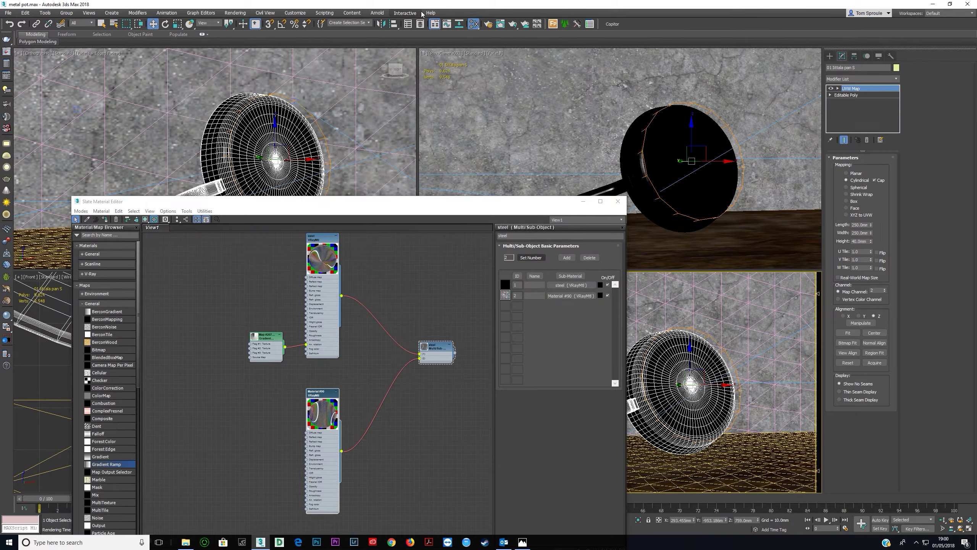
In the render settings, set the bucket sampler's noise threshold to 0.01 and the output size to 1920x1080.
left_click(488, 24)
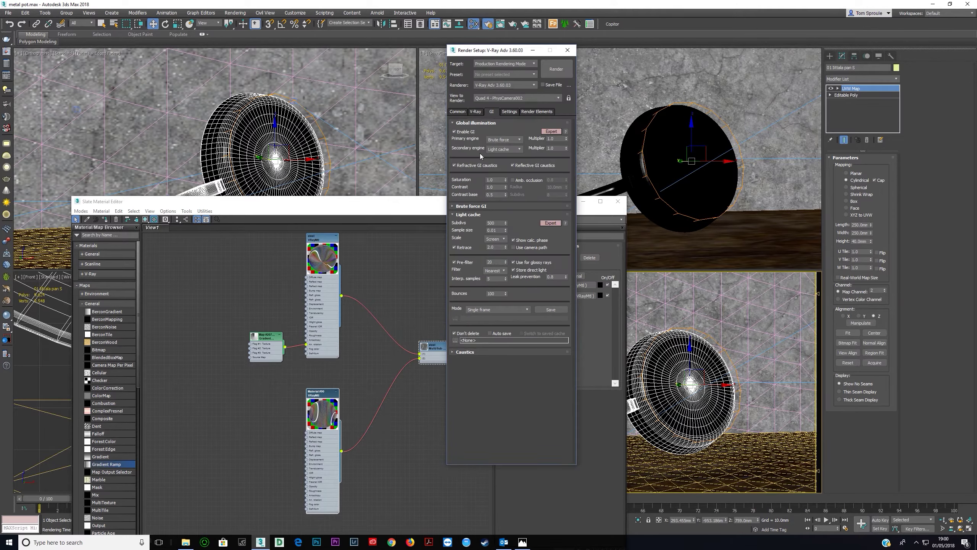
left_click(476, 112)
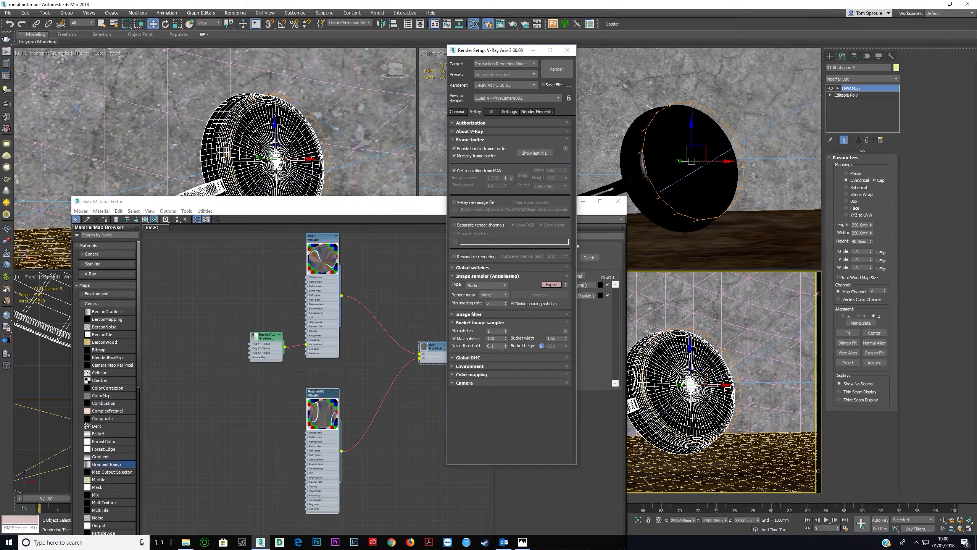
left_click(496, 346)
type("0.01")
key("Return")
left_click(458, 111)
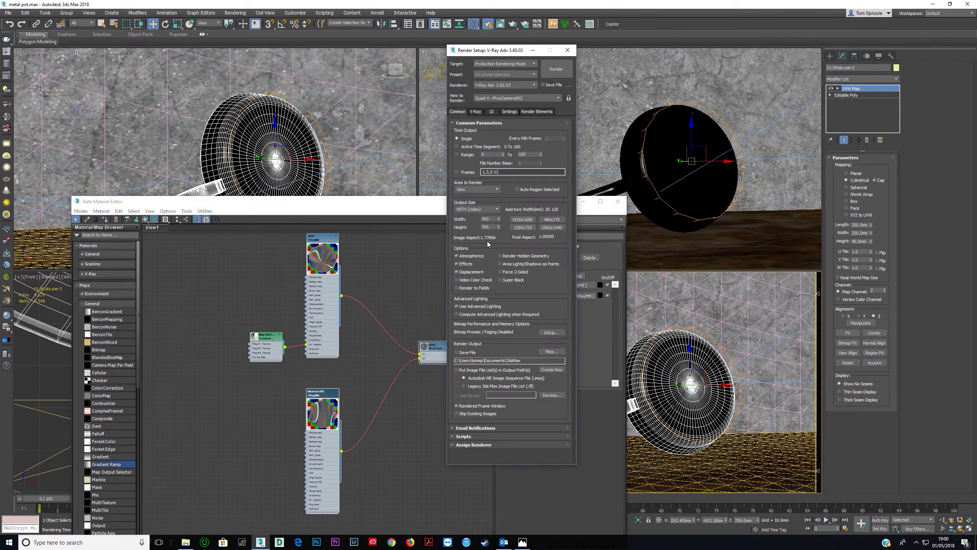
left_click(523, 219)
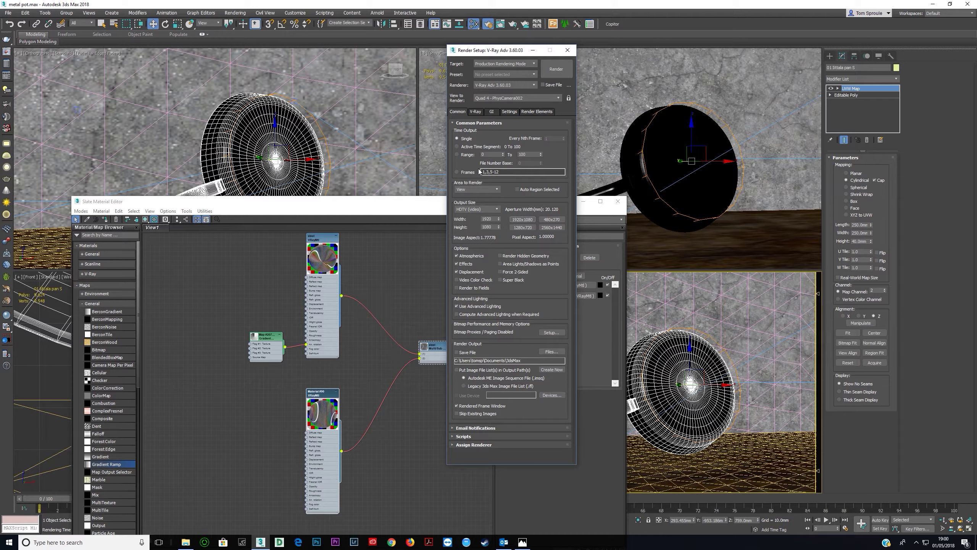
left_click(568, 50)
Turn off Fresnel reflections on the steel VRayMtl connected to the Gradient Ramp.
middle_click_drag(292, 300, 360, 366)
scroll(339, 390, "up", 1)
double_click(385, 361)
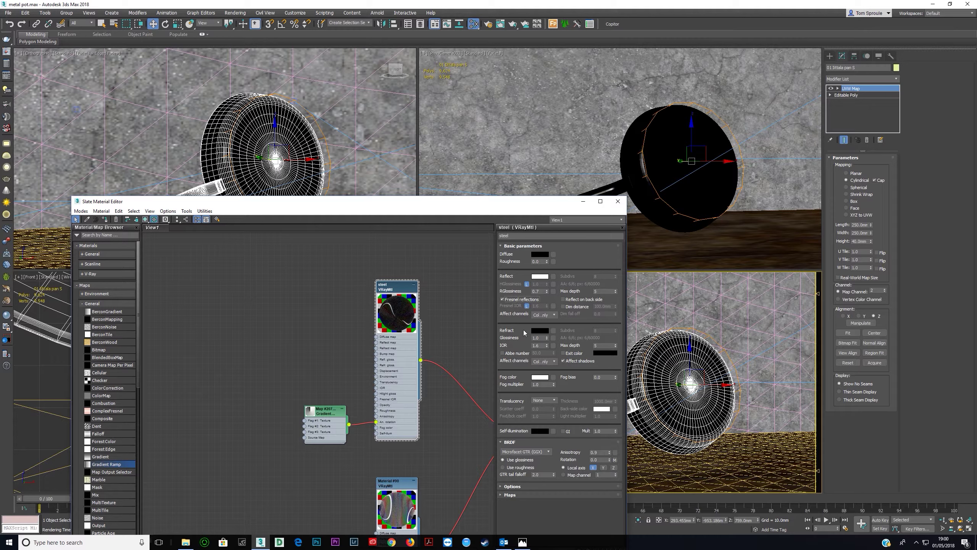
left_click(516, 302)
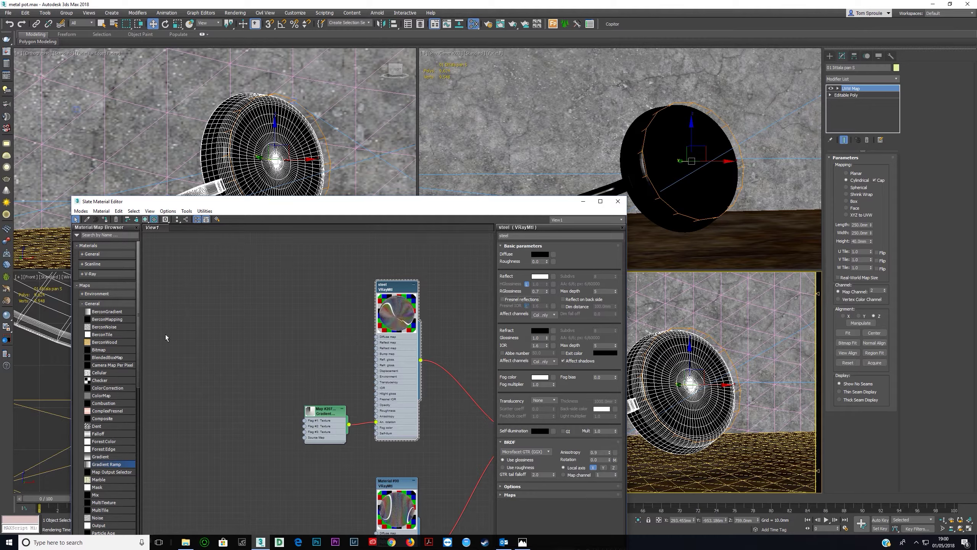
Add a new VRayMtl to the node view, assign it to the pan, and place it beside the steel material.
left_click(102, 304)
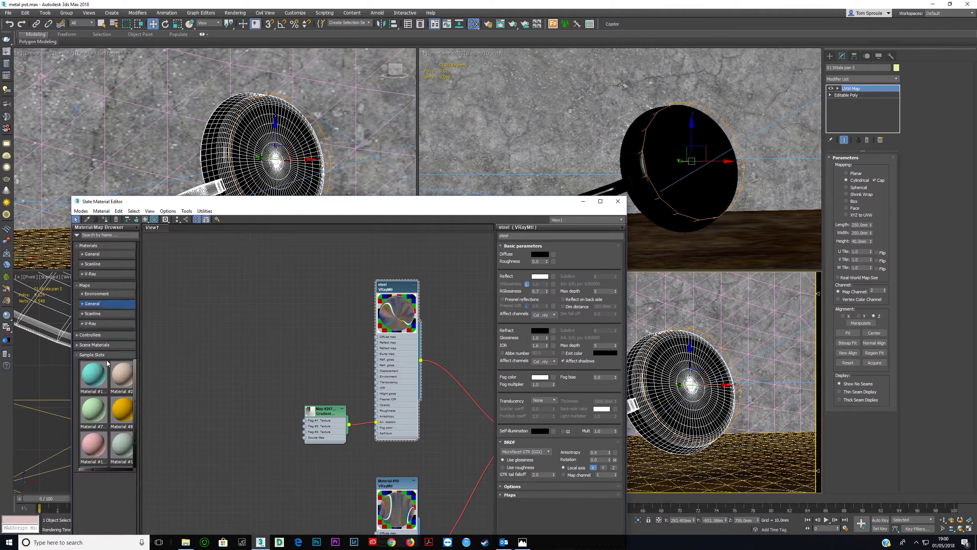
left_click(92, 274)
left_click_drag(105, 367, 219, 297)
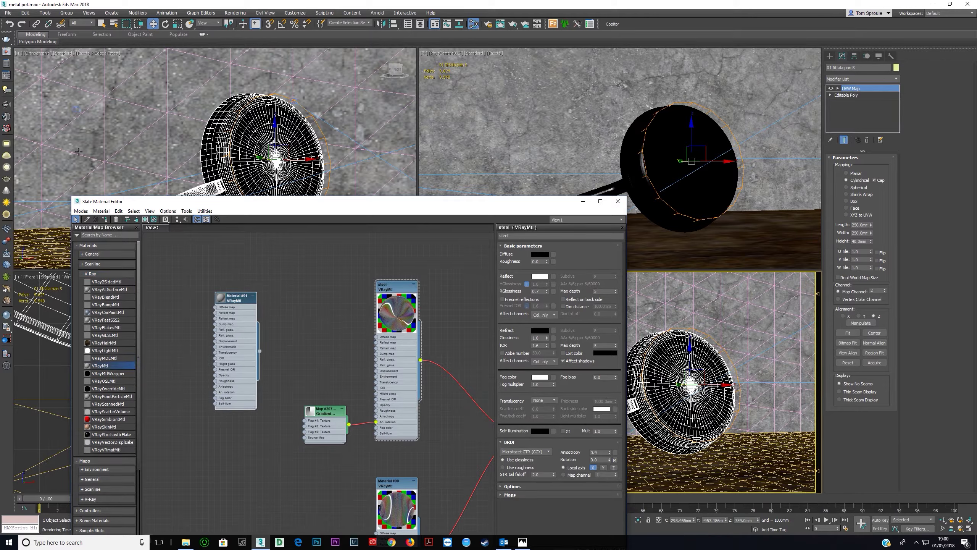
left_click(105, 219)
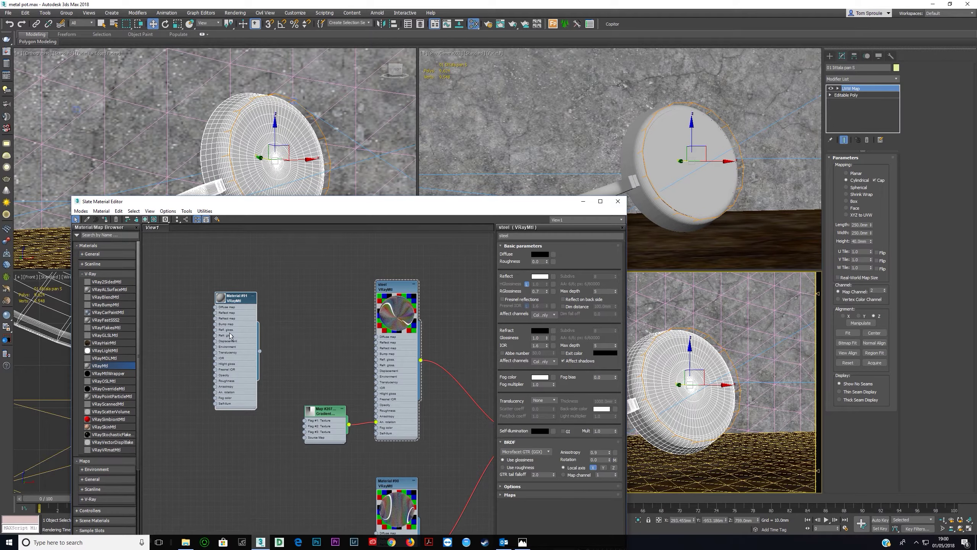
left_click_drag(230, 336, 272, 330)
Add a Noise map, connect it to the new VRayMtl's diffuse map, and open its parameters.
left_click(91, 273)
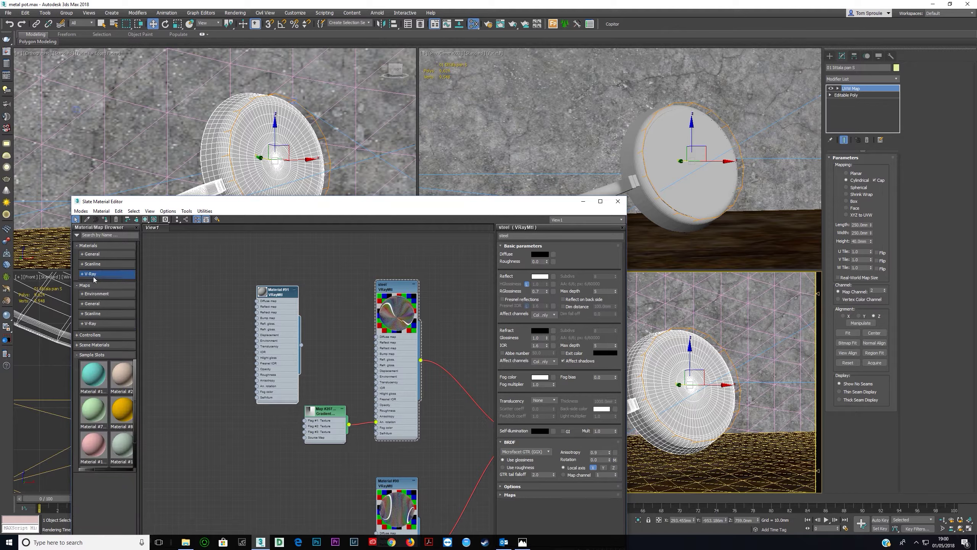
left_click(92, 304)
double_click(102, 517)
left_click_drag(307, 385, 275, 297)
scroll(206, 320, "up", 3)
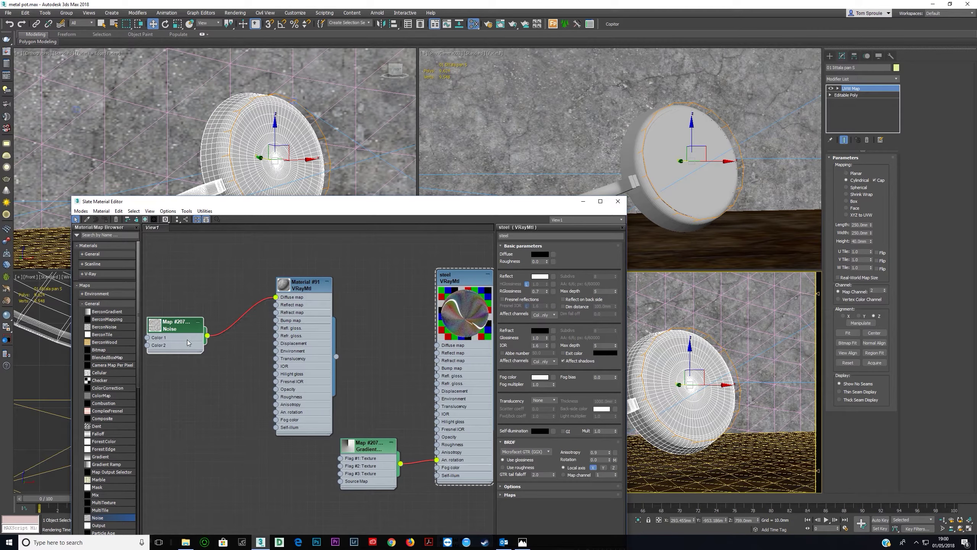
left_click_drag(188, 342, 204, 328)
double_click(204, 327)
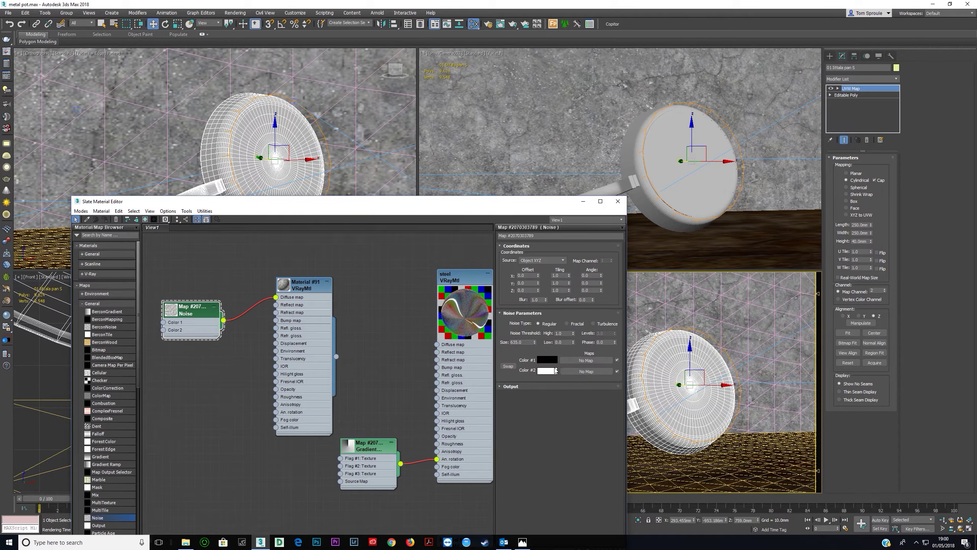
type("5")
type("635")
key("Return")
left_click(324, 137)
left_click(304, 154)
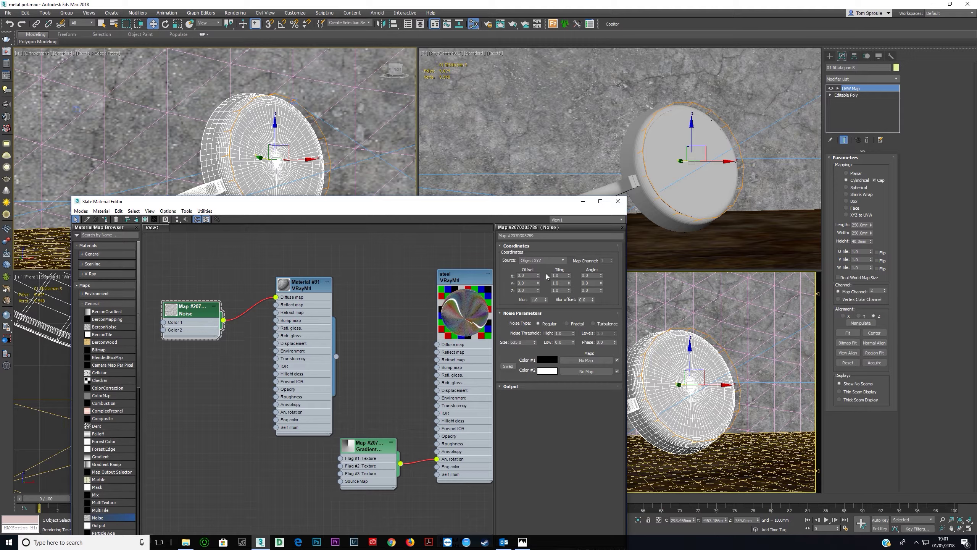
Set the Noise map's coordinate source to Explicit Map Channel with map channel 2.
left_click(543, 261)
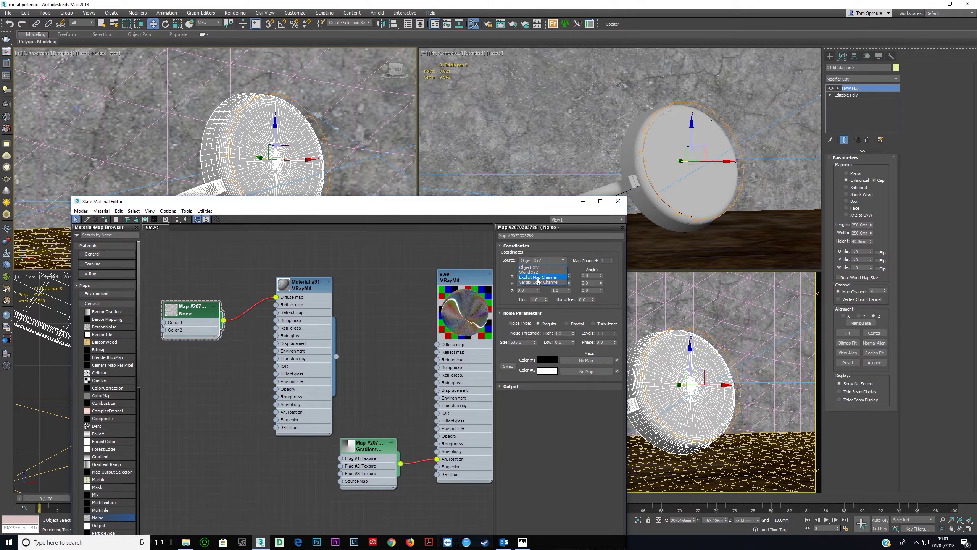
left_click(540, 277)
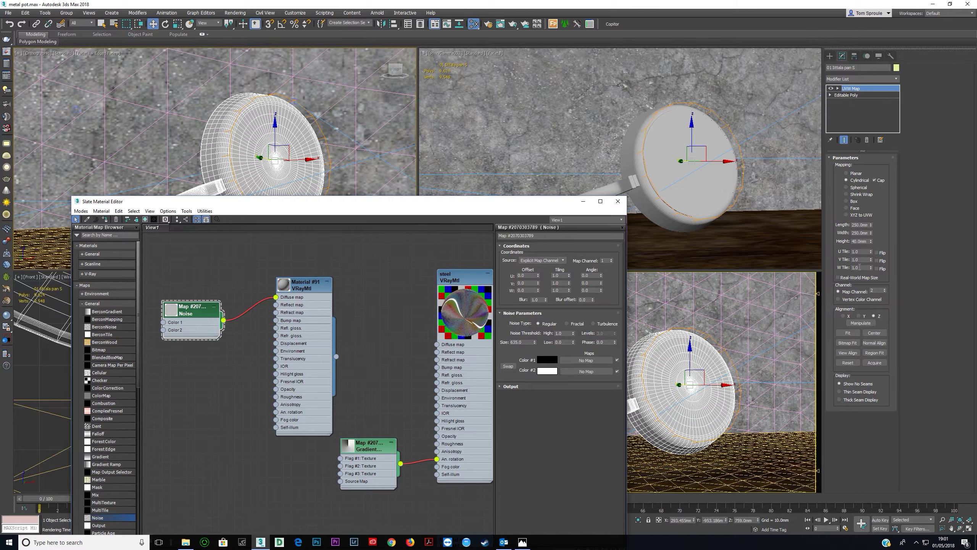
left_click(612, 259)
Set the Noise map's U and V tiling to 0.01 and test-render the pan.
double_click(563, 276)
type("0.01")
key("Tab")
type(".01")
key("Tab")
key("shift+q")
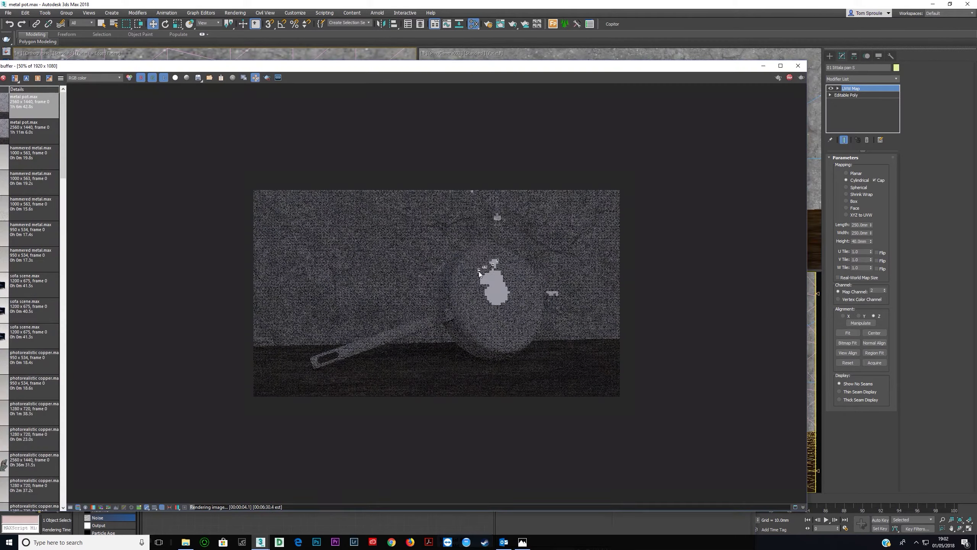
scroll(487, 271, "up", 2)
scroll(491, 277, "down", 2)
scroll(490, 289, "up", 2)
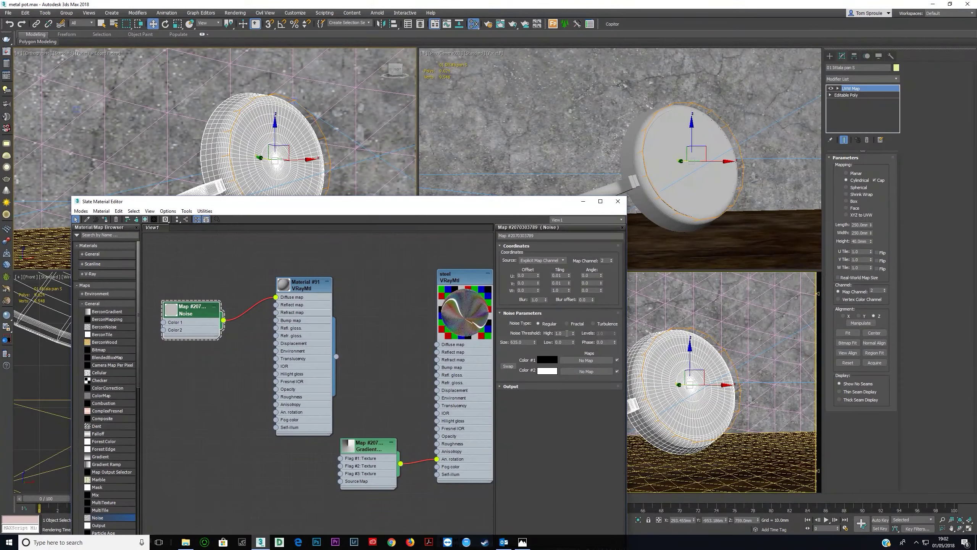
Set the Noise map's size to 1 and test-render the pan.
double_click(529, 341)
type("1")
key("Return")
key("shift+q")
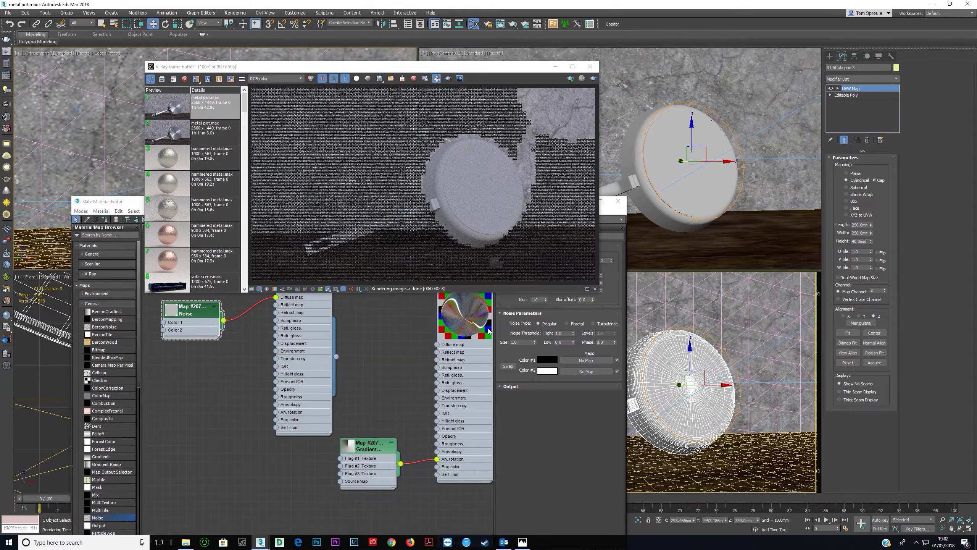
left_click(245, 340)
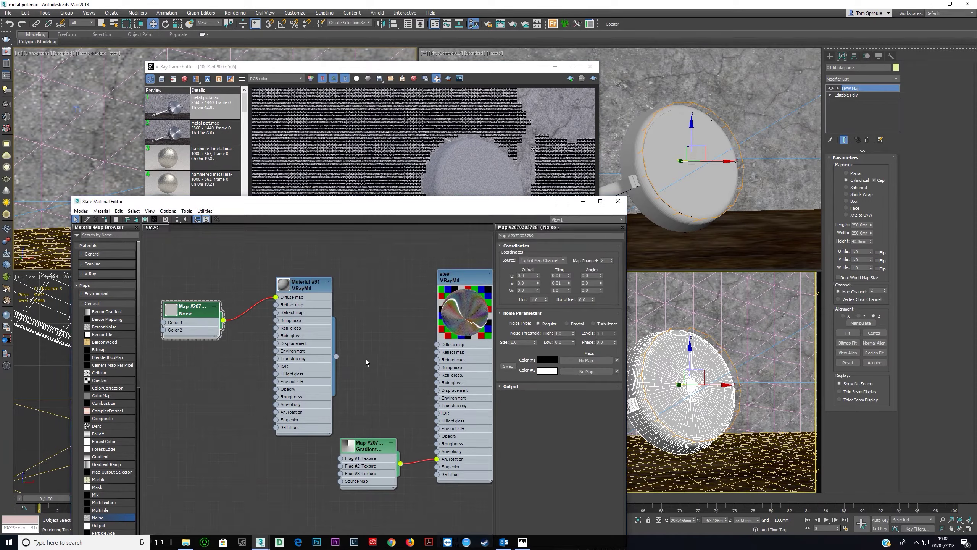
scroll(311, 376, "down", 2)
Reduce the noise size to 0.001 and render the pan again.
double_click(257, 327)
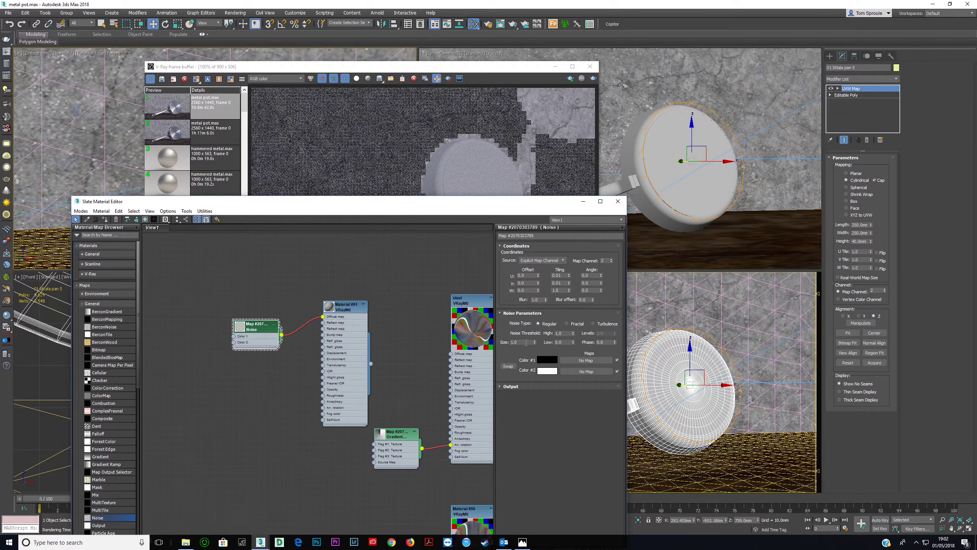
type(".001")
key("Tab")
key("F9")
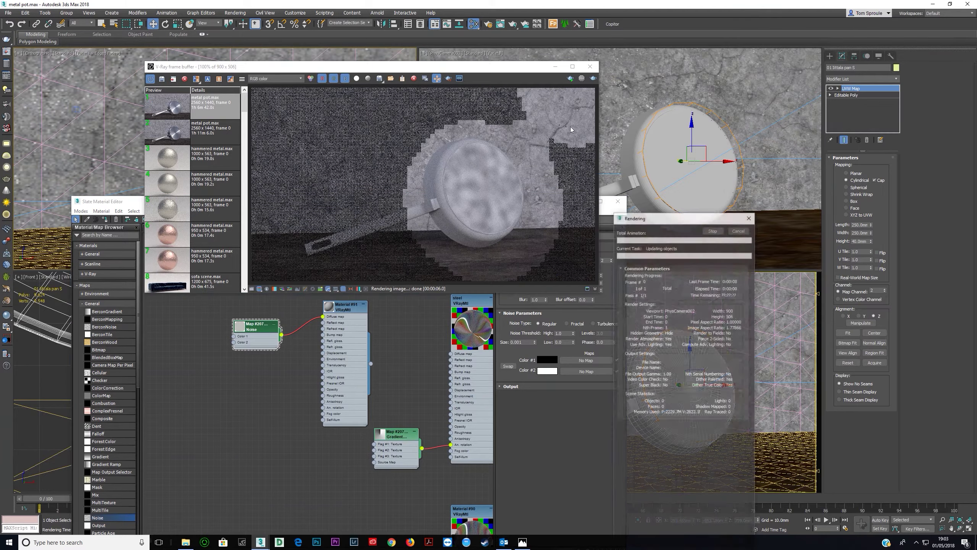
Set the noise size to 0.01 and render the pan to check the grain.
left_click(524, 342)
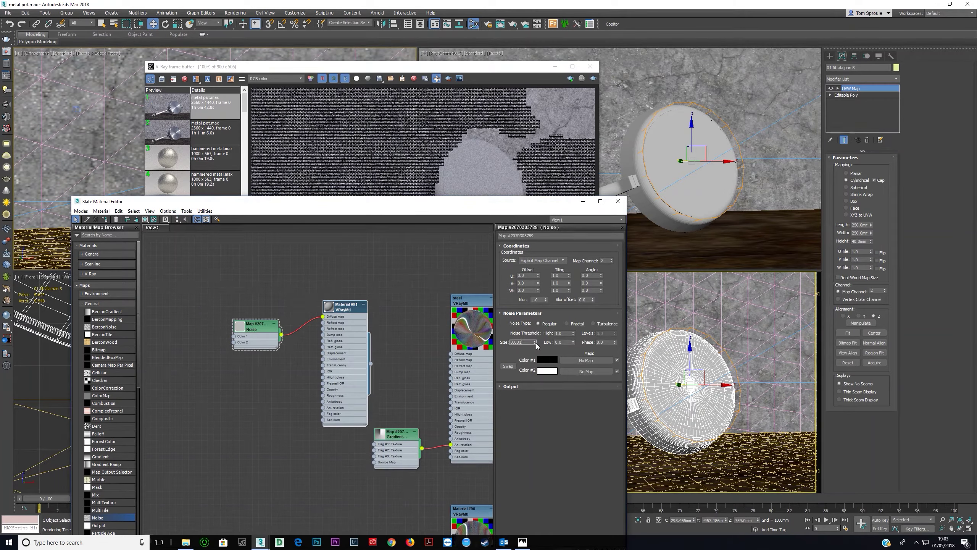
type("0.01")
key("Return")
left_click(593, 79)
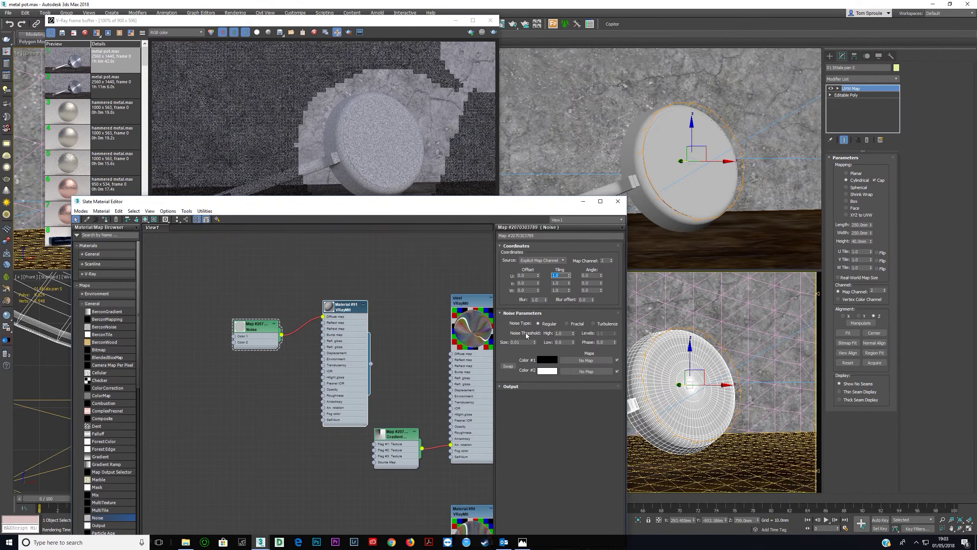
Set the Noise map's U tiling to 0.001 and run a short test render.
type("01")
key("Return")
left_click(483, 33)
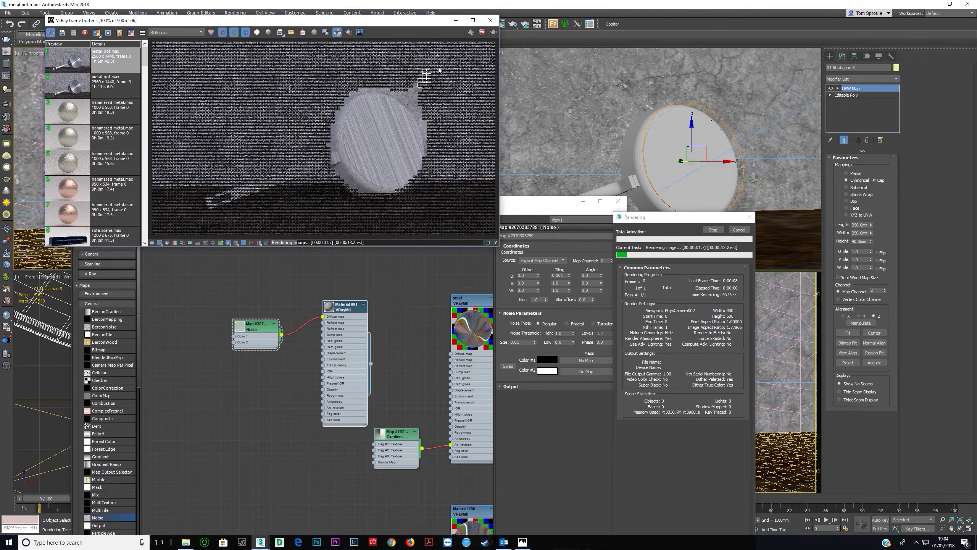
left_click(485, 33)
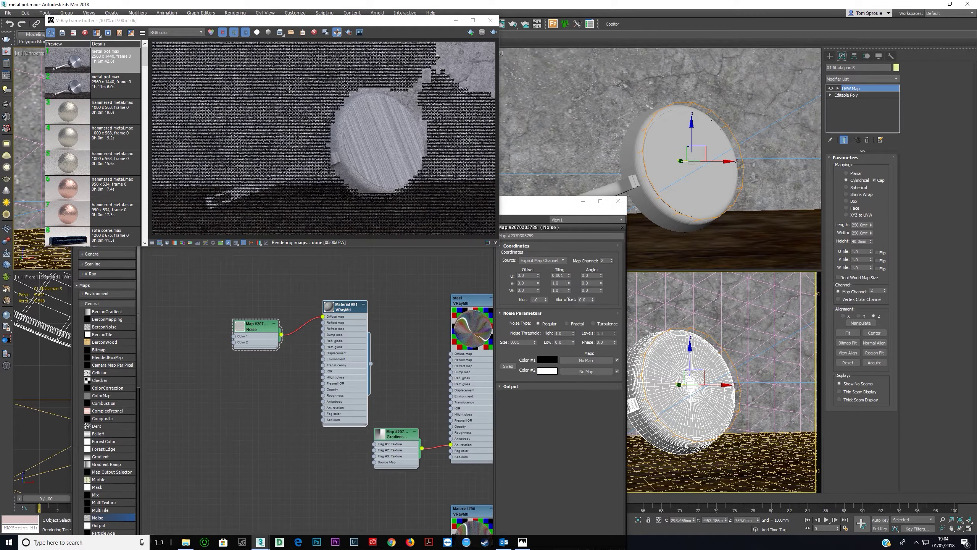
Set the Noise map's V tiling to 0.001 and run a short test render.
left_click_drag(560, 283, 512, 292)
type("0.001")
key("Return")
left_click(482, 33)
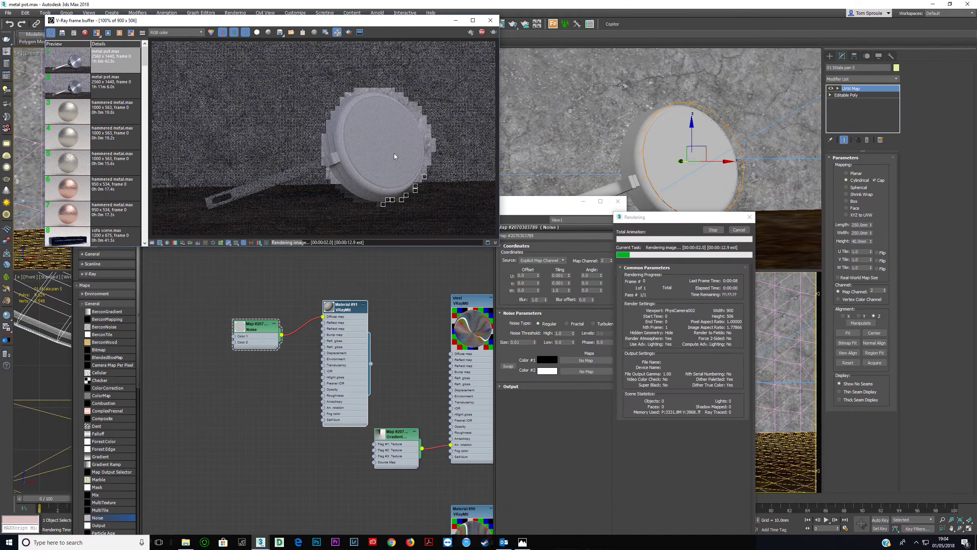
left_click(482, 34)
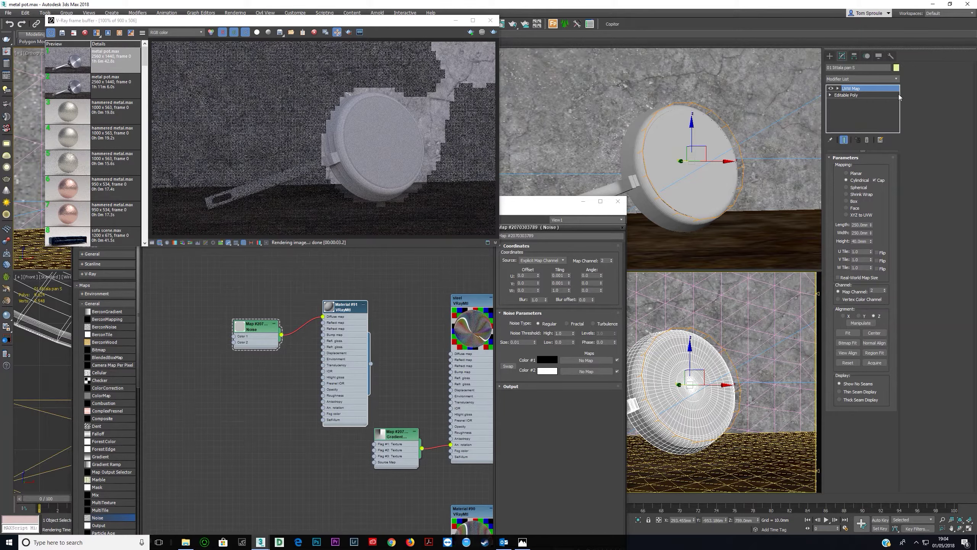
Duplicate the pan's UVW Map modifier in the stack, giving the copy map channel 3 and no cap.
right_click(865, 90)
left_click(860, 96)
right_click(858, 91)
left_click(861, 131)
Switch the Noise map to map channel 3 and test-render the pan.
left_click(272, 342)
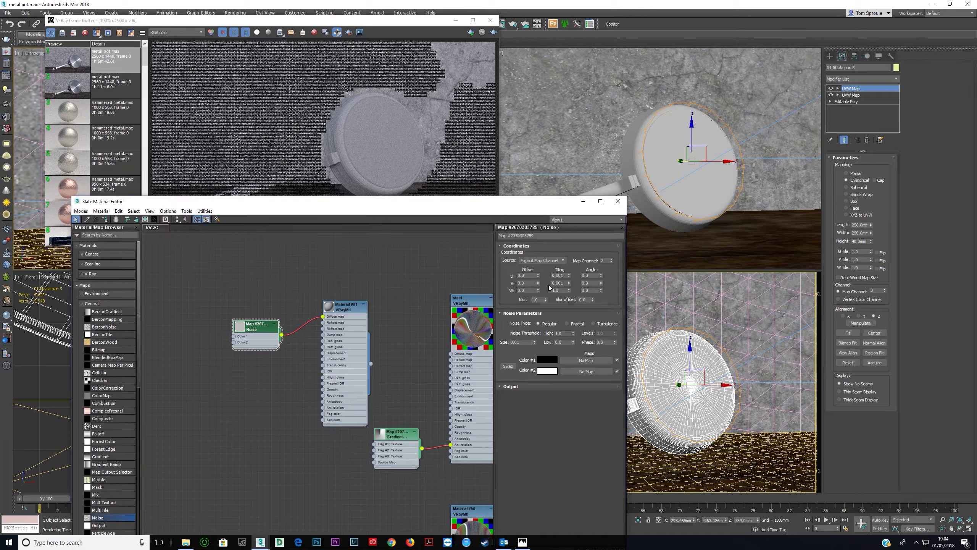
left_click(612, 259)
left_click(494, 32)
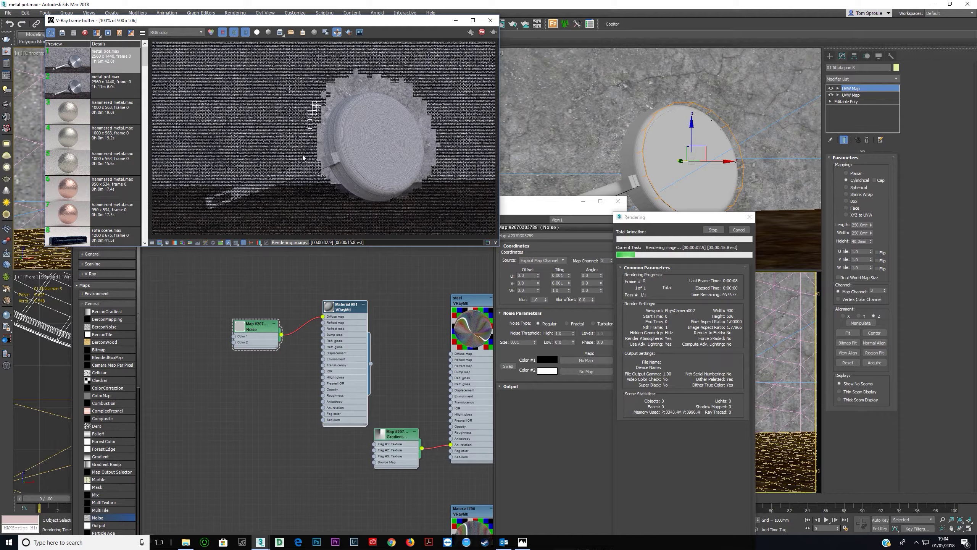
scroll(384, 141, "up", 2)
scroll(384, 141, "down", 3)
scroll(384, 142, "up", 1)
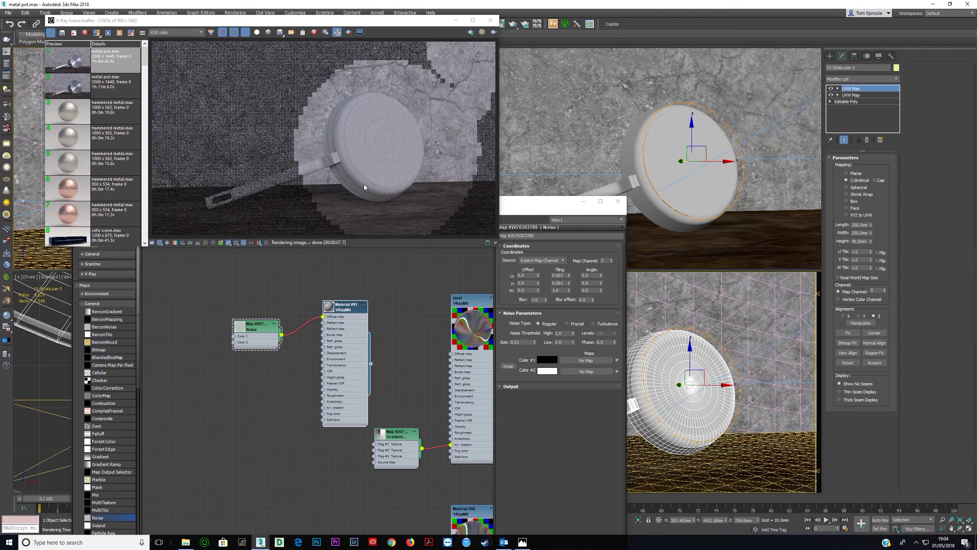
Try a noise size of 0.001 on the map channel 3 mapping and render the pan.
left_click(412, 334)
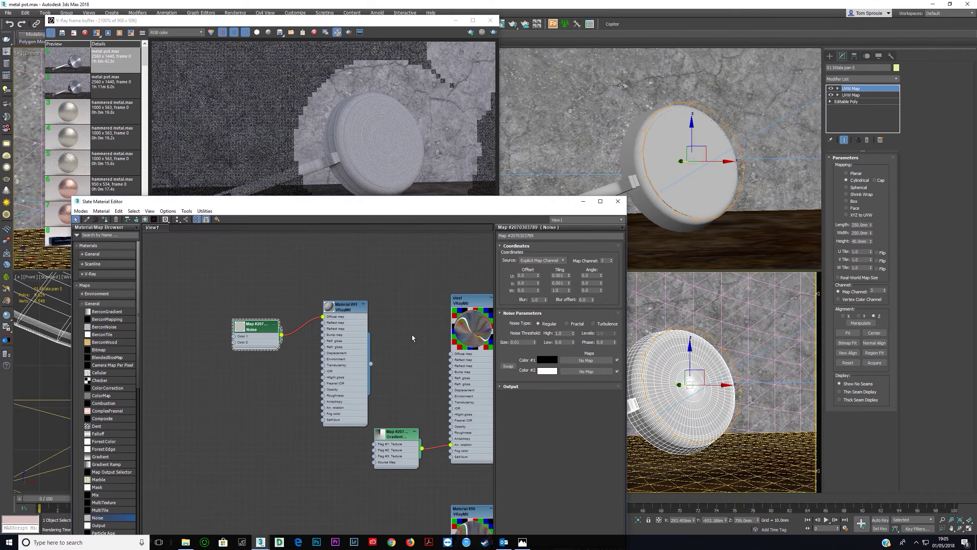
scroll(389, 145, "up", 2)
scroll(383, 153, "down", 1)
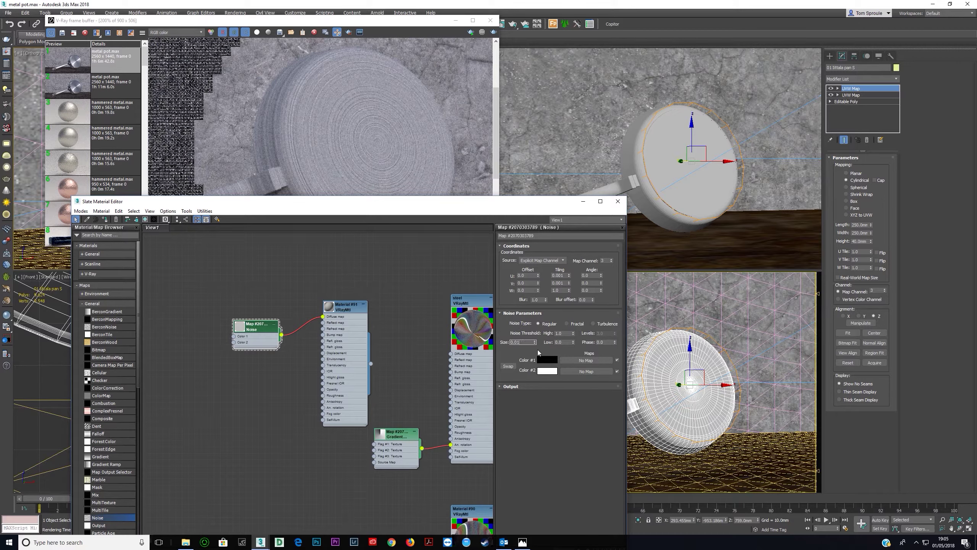
type("0")
key("Return")
left_click(494, 32)
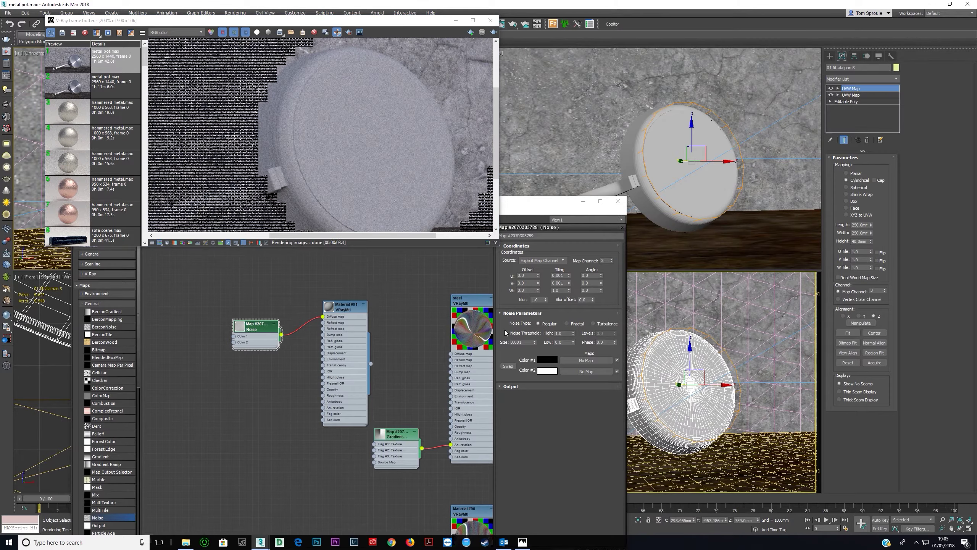
Set the noise size to 0.005, restart the render and inspect the circular grain up close.
left_click(526, 342)
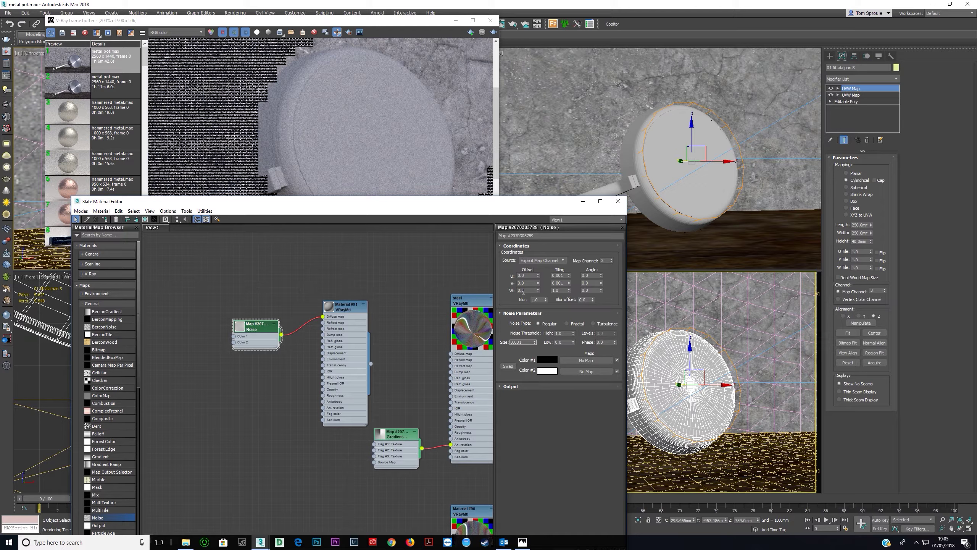
type("5")
key("Return")
left_click(490, 20)
key("shift+q")
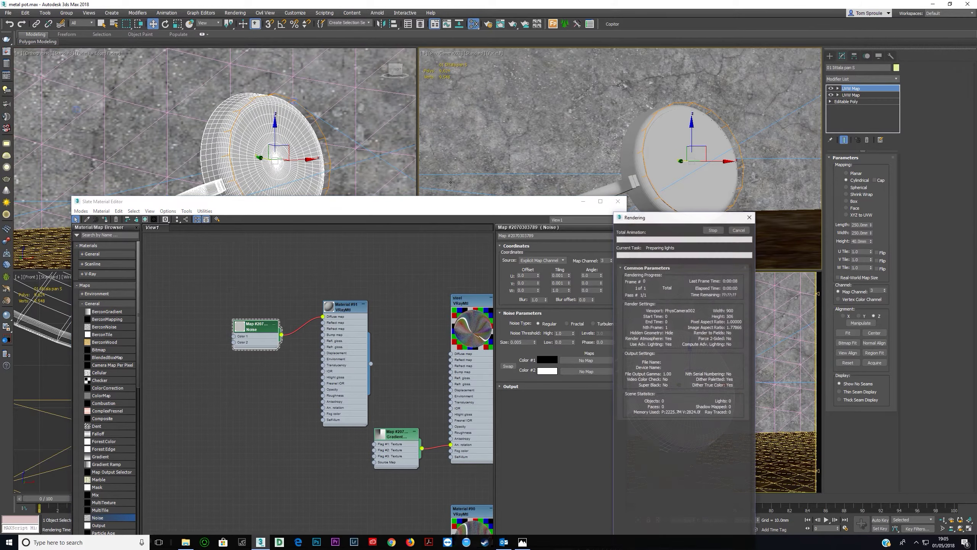
scroll(370, 153, "down", 1)
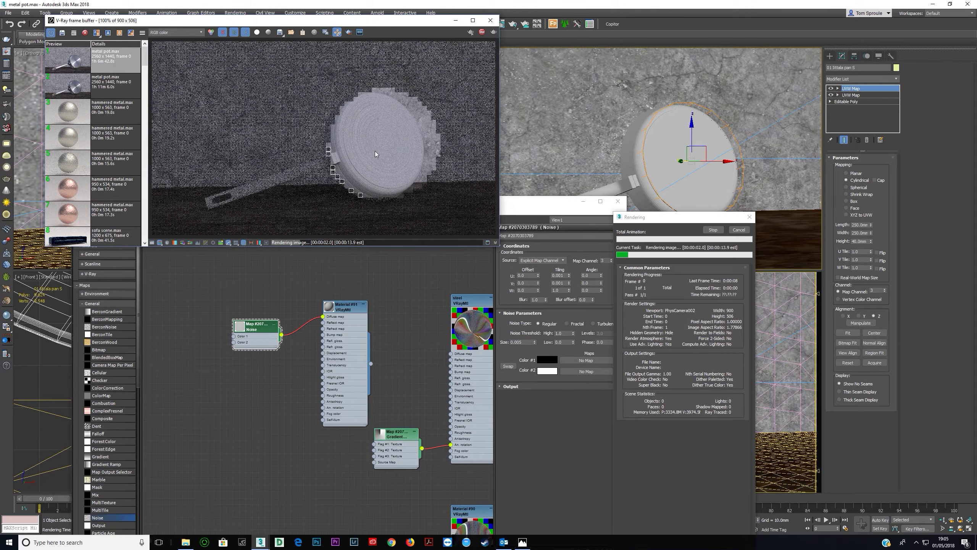
scroll(384, 151, "up", 1)
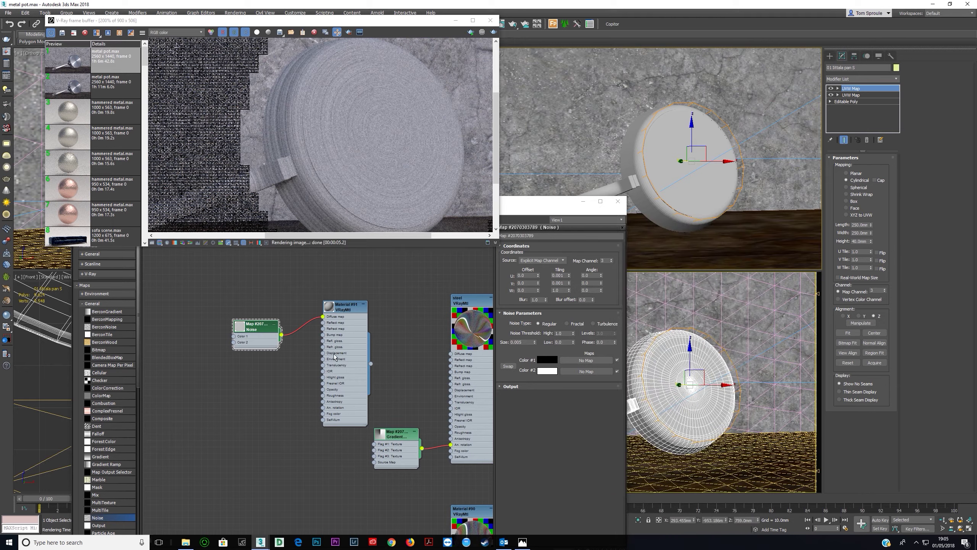
Set the noise size back to 0.001.
double_click(527, 344)
type("0.001")
key("Tab")
Connect the Noise map to the steel VRayMtl's reflect, reflection glossiness and bump map slots.
middle_click_drag(336, 339, 290, 325)
scroll(292, 328, "down", 1)
scroll(352, 375, "down", 1)
mouse_move(352, 374)
middle_mouse_down()
mouse_move(327, 296)
mouse_move(345, 383)
middle_mouse_up()
scroll(327, 297, "up", 1)
scroll(345, 382, "up", 1)
left_click_drag(221, 320, 391, 345)
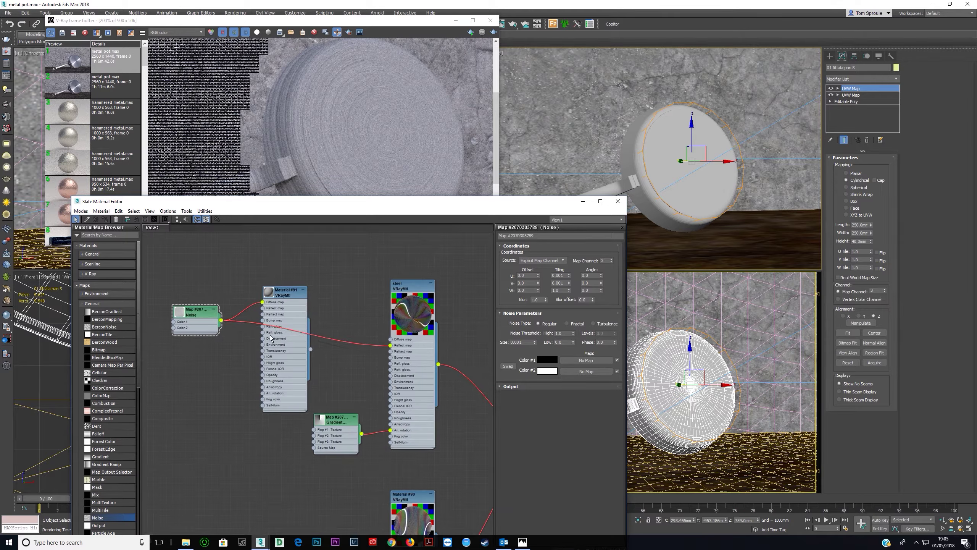
left_click_drag(222, 320, 391, 364)
left_click_drag(222, 321, 391, 357)
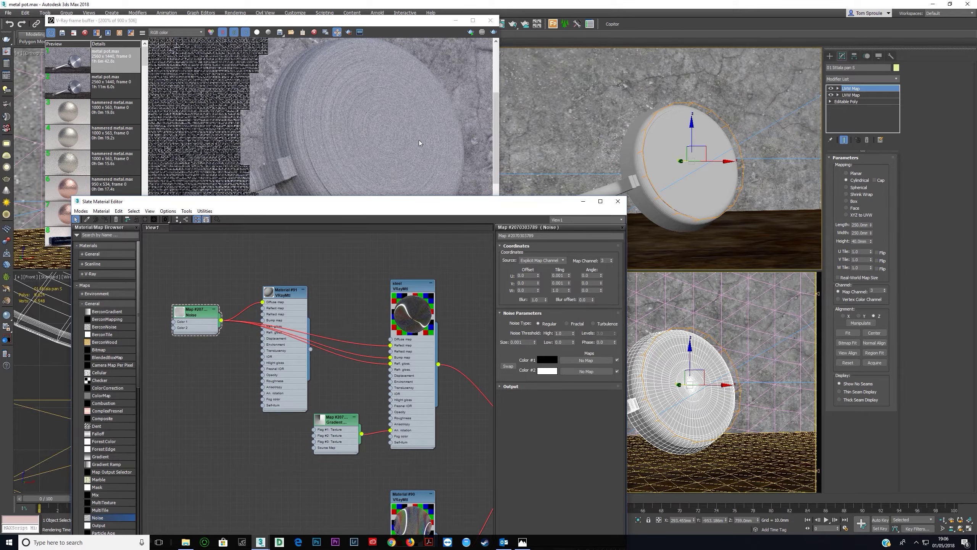
Set the connected Noise map's size to 0.005 and start a test render.
left_click(198, 325)
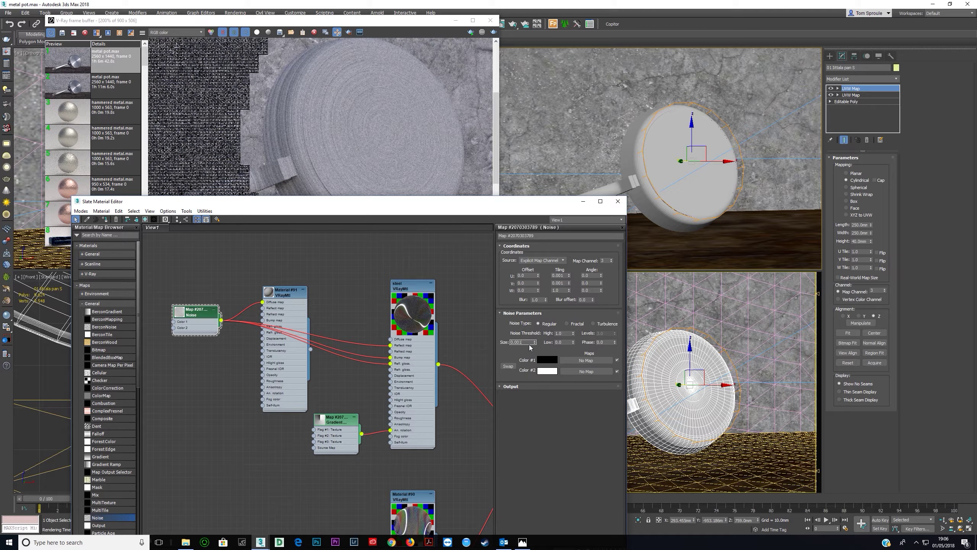
key("Return")
left_click(494, 33)
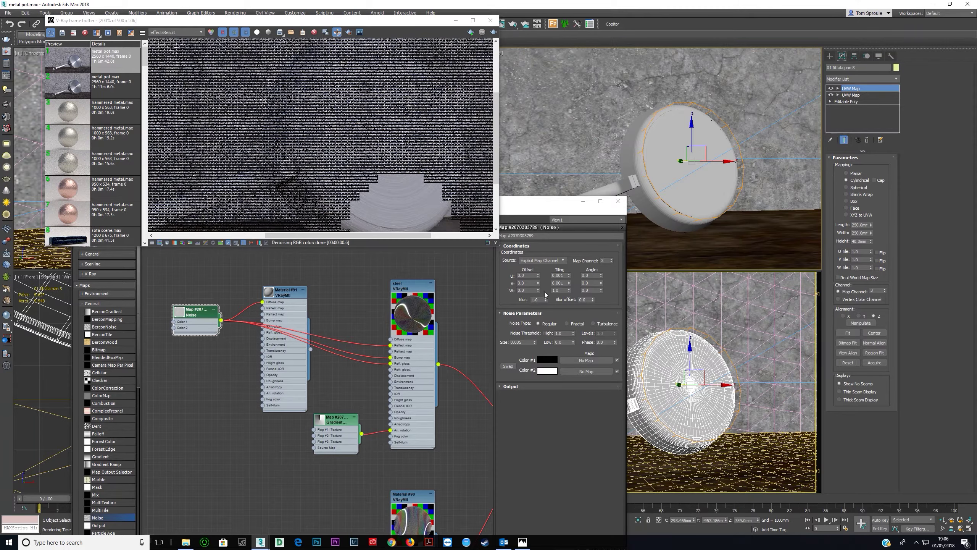
Assign the Multi/Sub-Object steel material to the pan and render the brushed result.
scroll(389, 368, "down", 1)
middle_click_drag(388, 368, 326, 342)
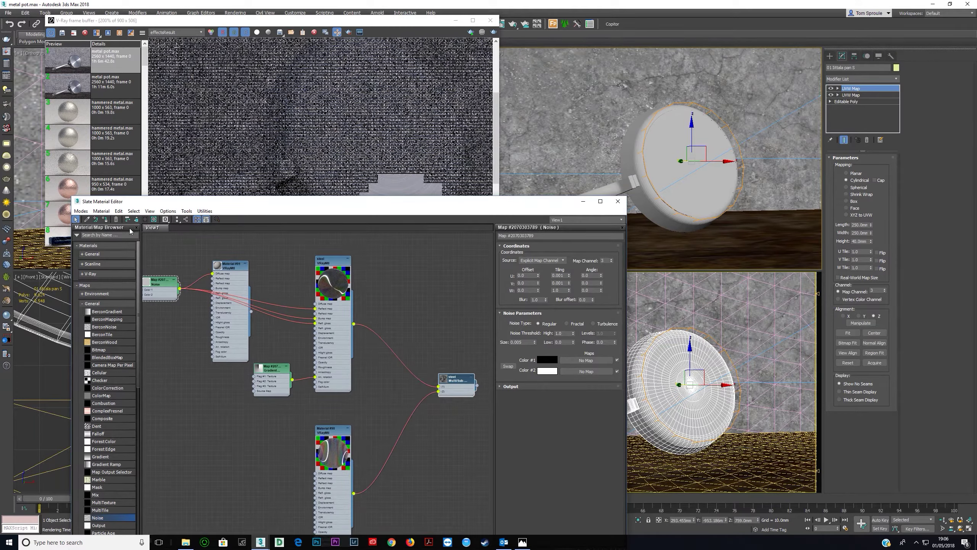
left_click(217, 219)
left_click(491, 33)
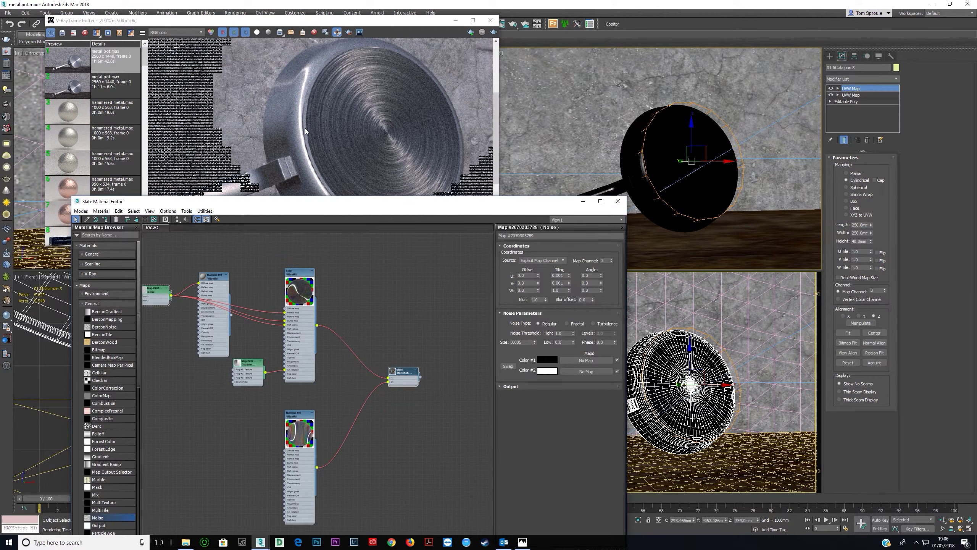
Select the pan base polygons of the Editable Poly, grow the selection once and assign it material ID 1.
left_click(859, 102)
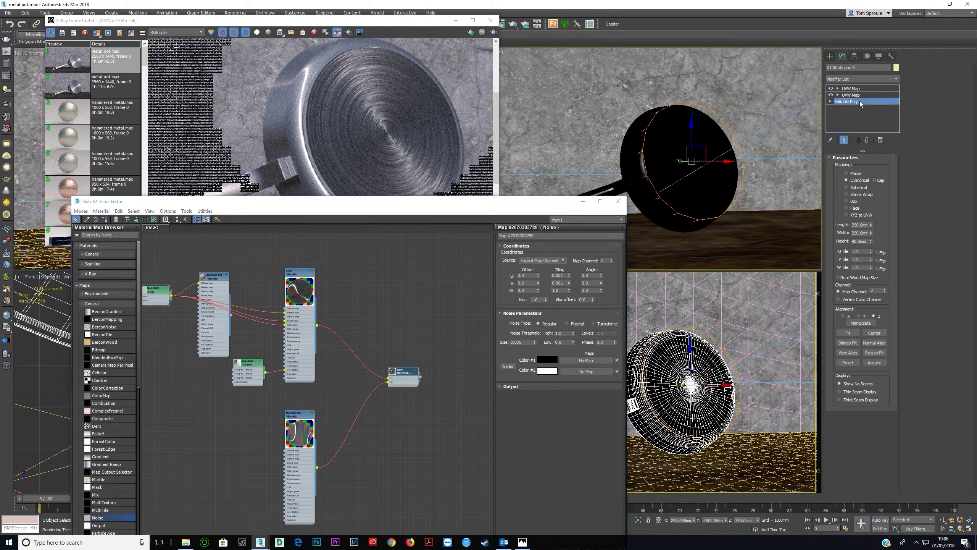
left_click(870, 167)
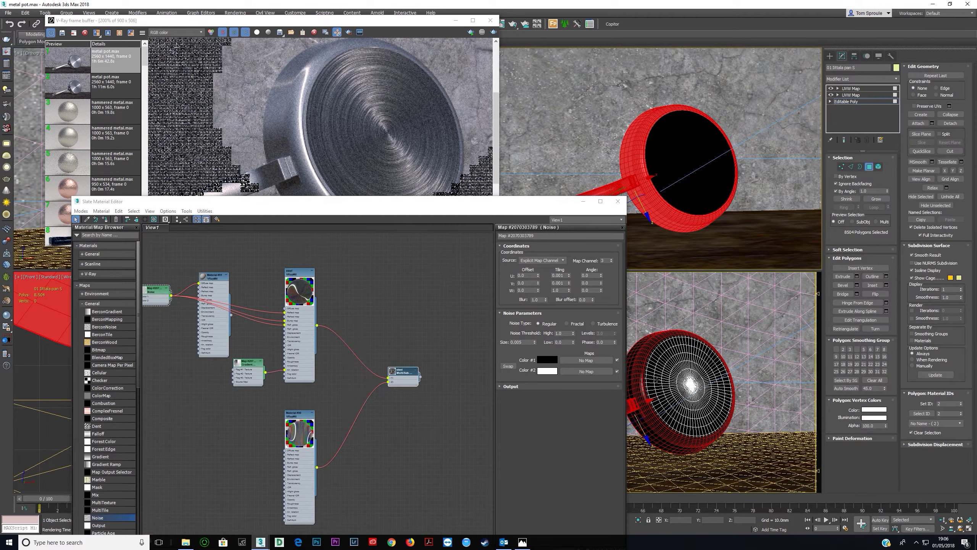
left_click(667, 383)
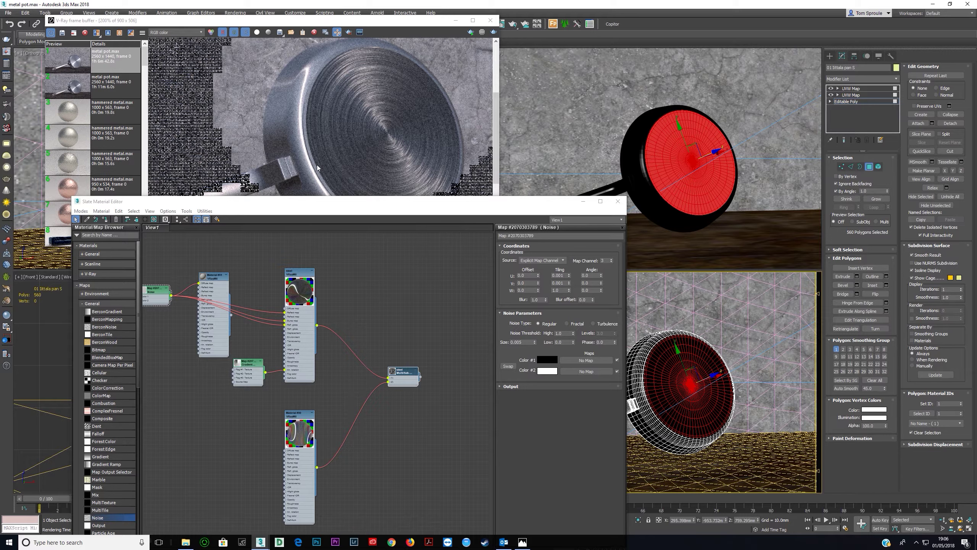
left_click(876, 199)
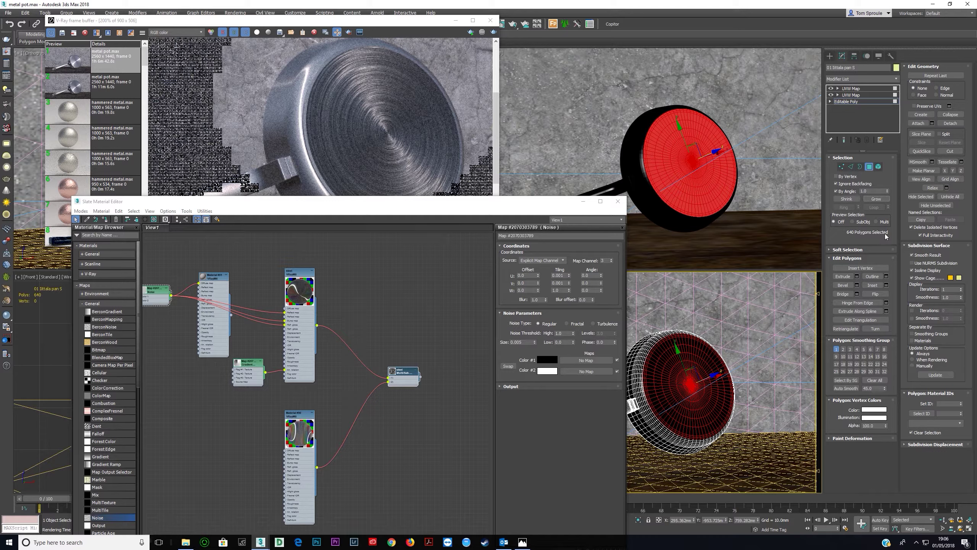
left_click(945, 404)
type("1")
key("Return")
left_click(851, 88)
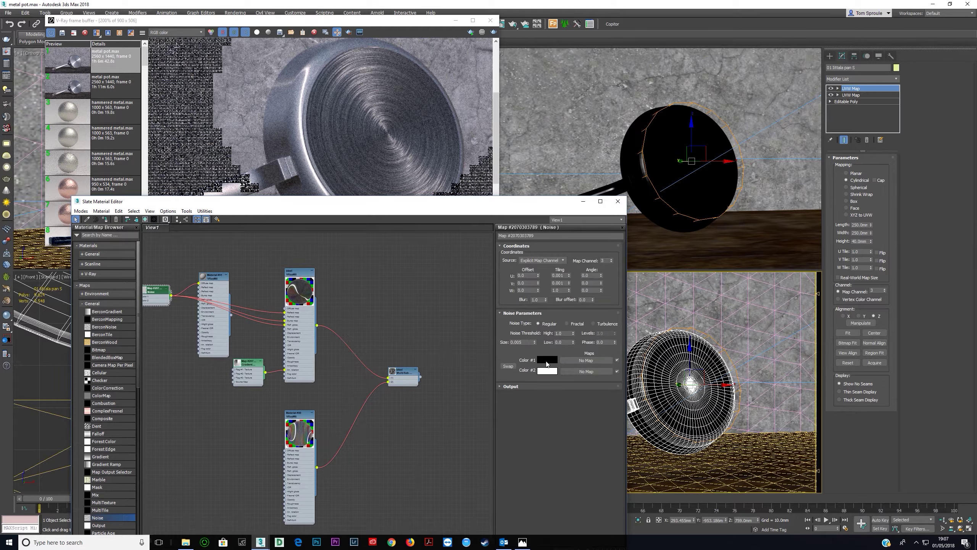
Lighten the Noise map's Color 1 to near white and run a short test render.
left_click(546, 360)
left_click(287, 89)
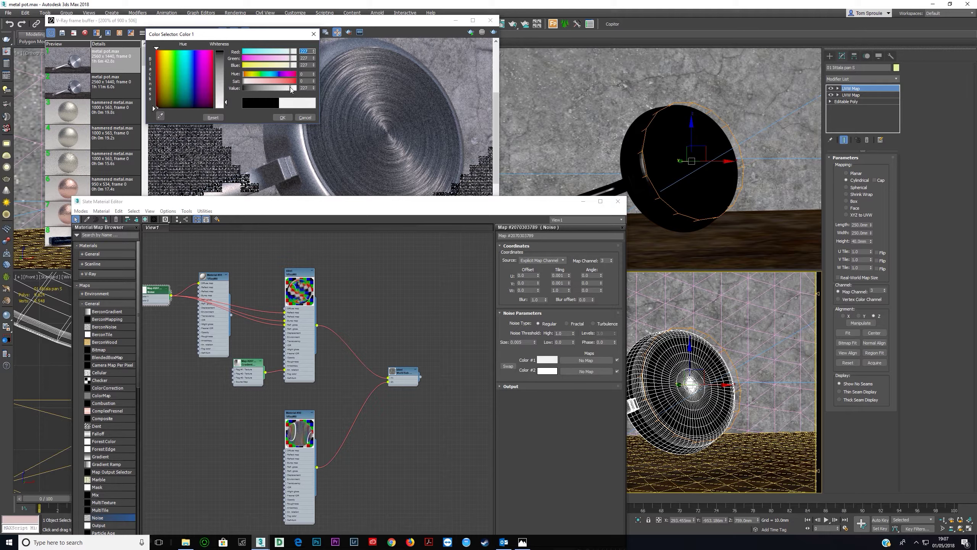
left_click(287, 117)
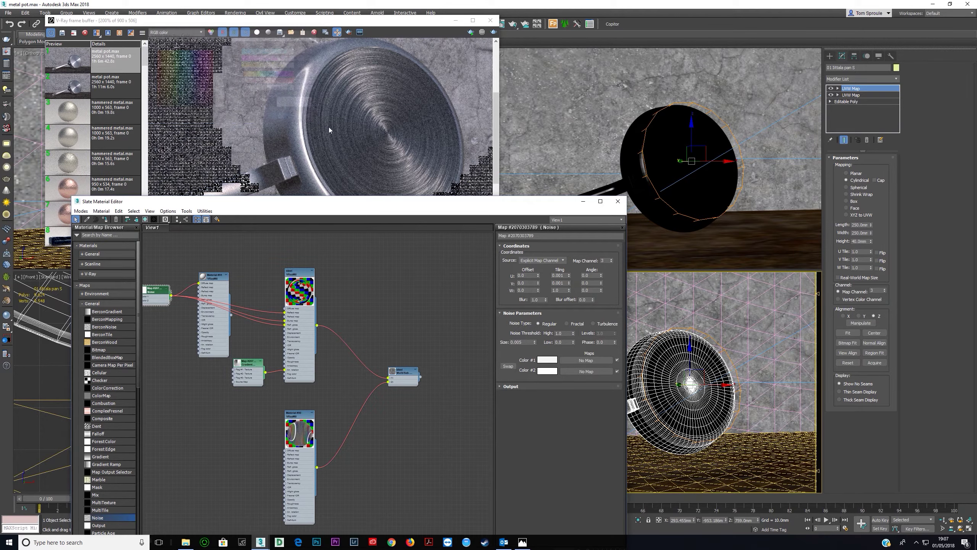
left_click(493, 33)
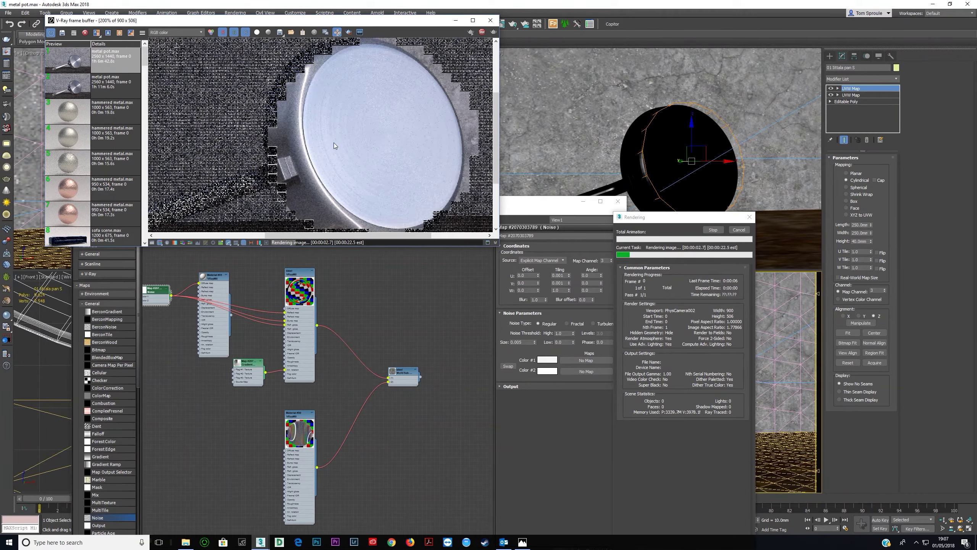
left_click(481, 33)
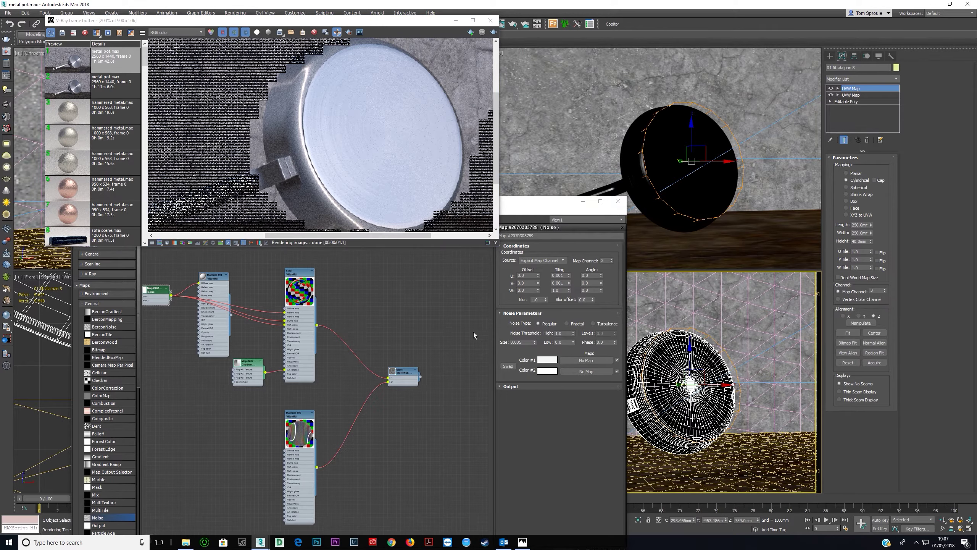
Restore the Noise map's Color 1 to black.
left_click(544, 360)
left_click_drag(265, 89, 242, 88)
left_click(282, 117)
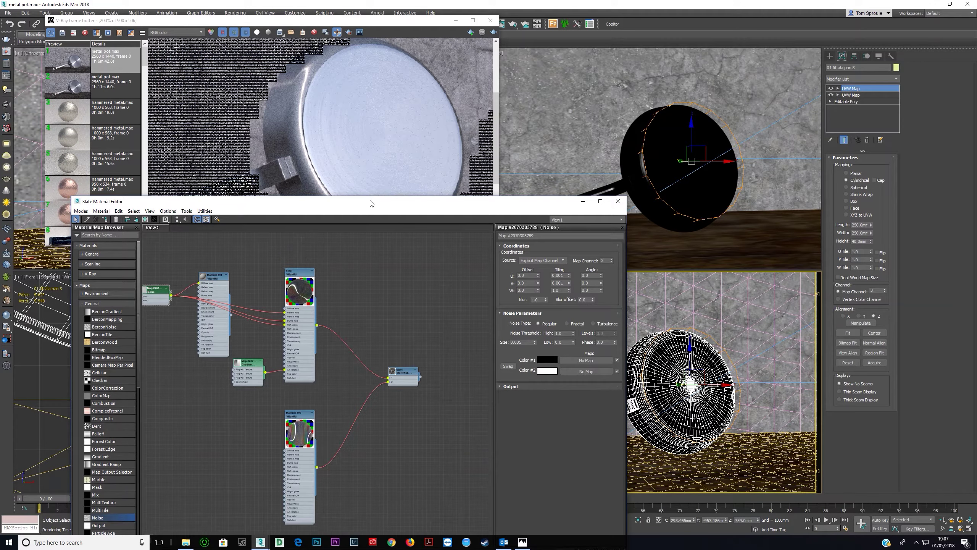
Open the steel VRayMtl's parameters, try detaching a Noise map connection and undo the attempt.
double_click(303, 290)
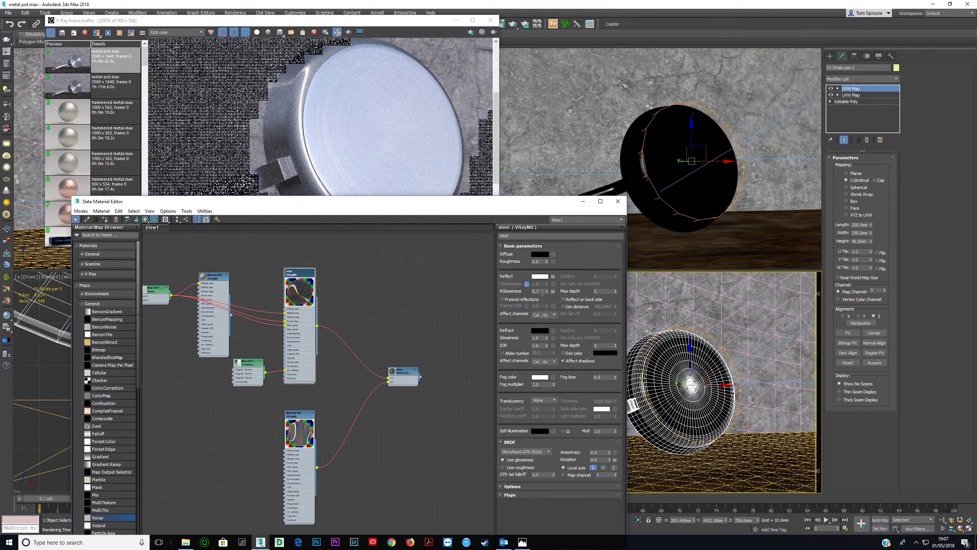
left_click_drag(285, 321, 259, 320)
key("ctrl+z")
key("ctrl+z")
key("ctrl+z")
Set the steel VRayMtl's map amounts to 10 for reflect, 10 for reflection glossiness and 3 for bump.
left_click_drag(496, 205, 512, 87)
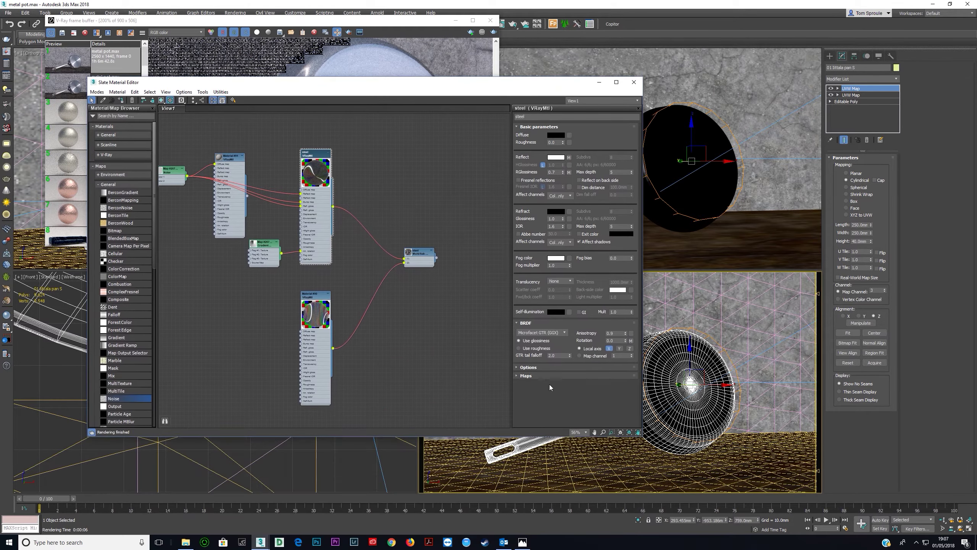
left_click(526, 375)
scroll(551, 353, "down", 3)
left_click(551, 316)
type("10")
key("Return")
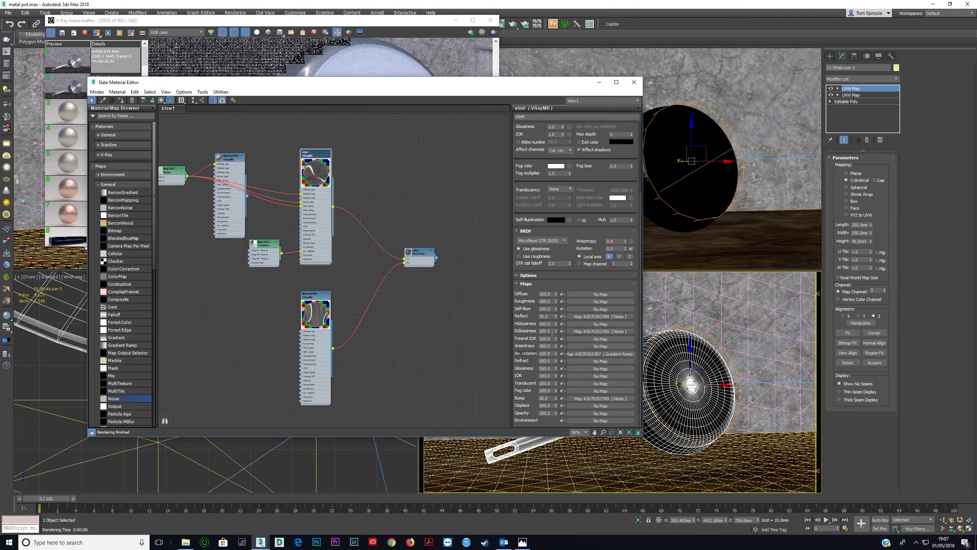
type("10")
key("Return")
double_click(549, 399)
type("3")
key("Return")
Render the pan, examine the brushed finish on its base, side and handle, and close the frame buffer.
left_click(437, 21)
left_click(493, 33)
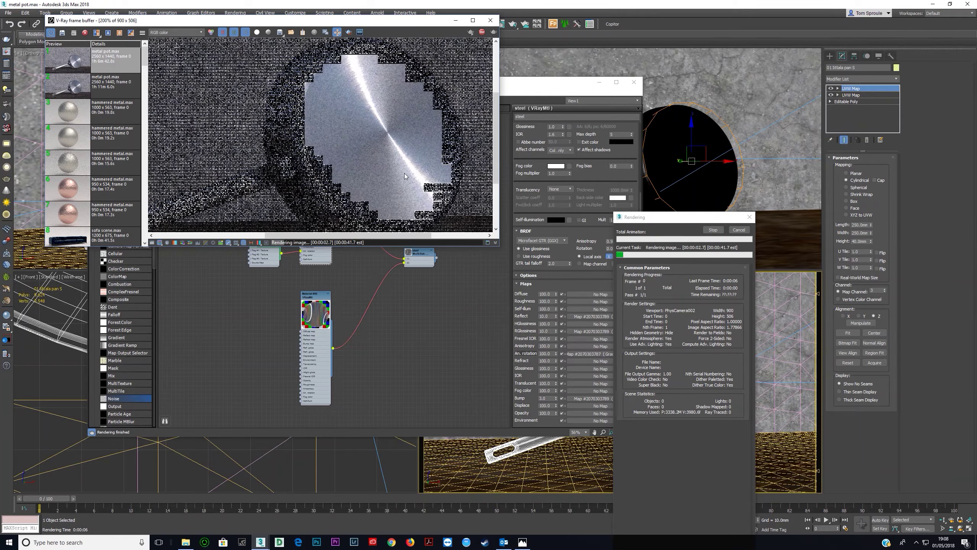
scroll(323, 135, "down", 2)
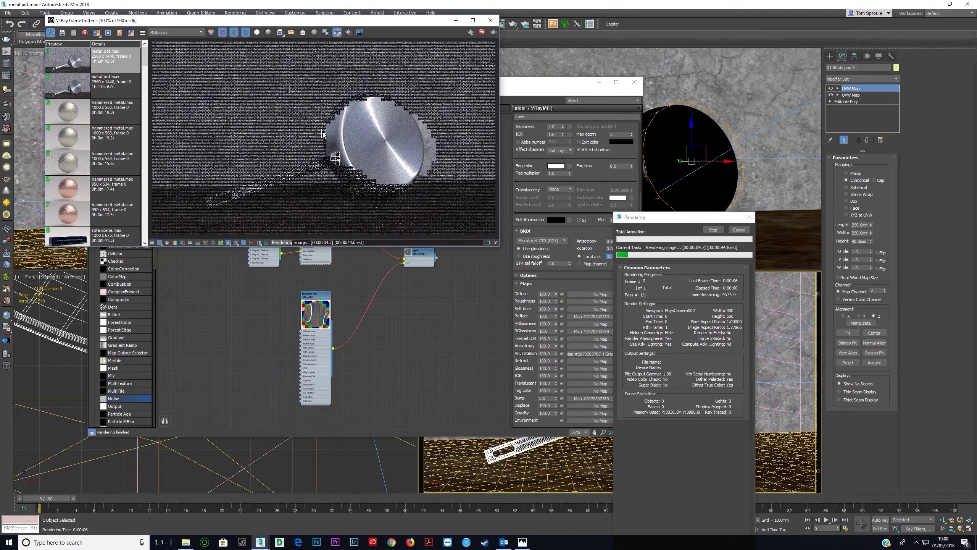
scroll(375, 152, "up", 2)
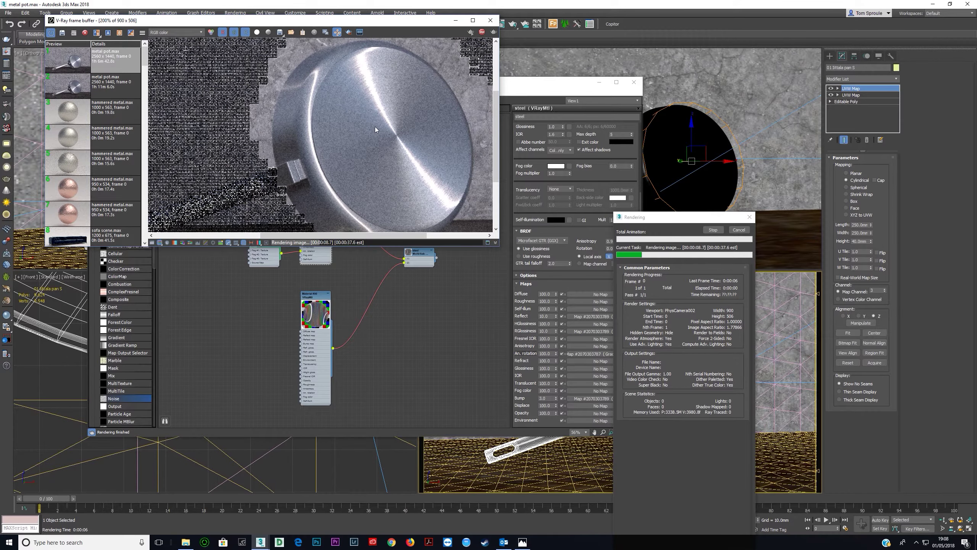
scroll(276, 189, "down", 2)
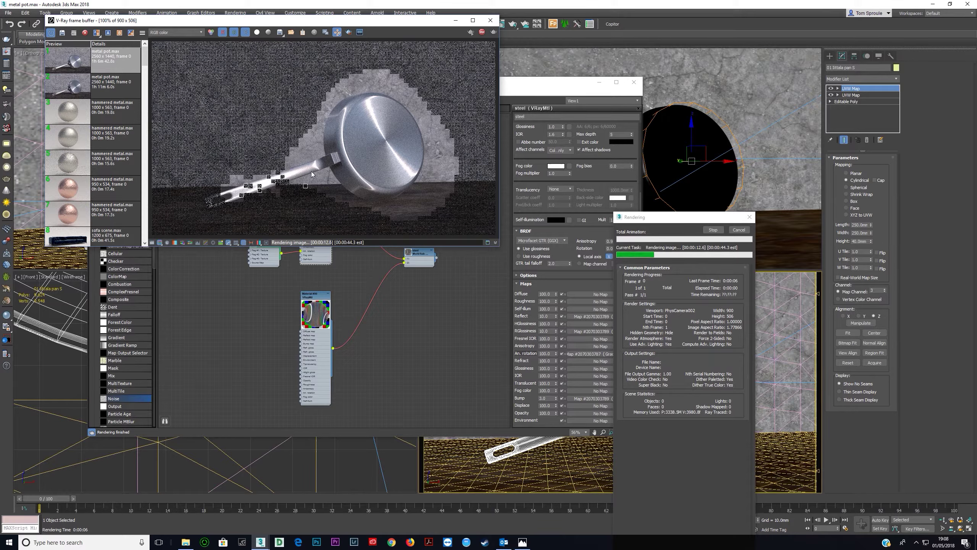
scroll(356, 133, "up", 2)
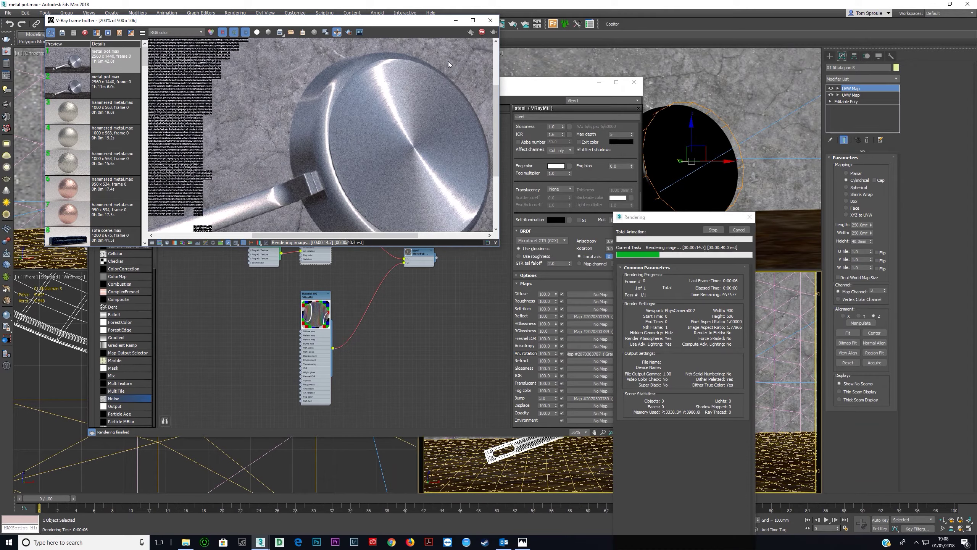
left_click(490, 20)
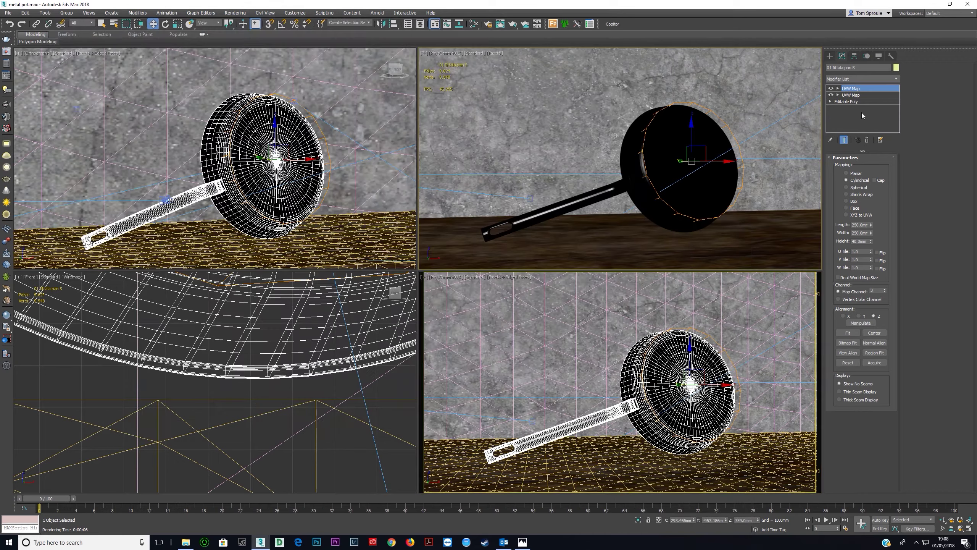
Reposition the Noise map node and connect it to Material #90's reflect, bump and reflection glossiness map slots.
key("m")
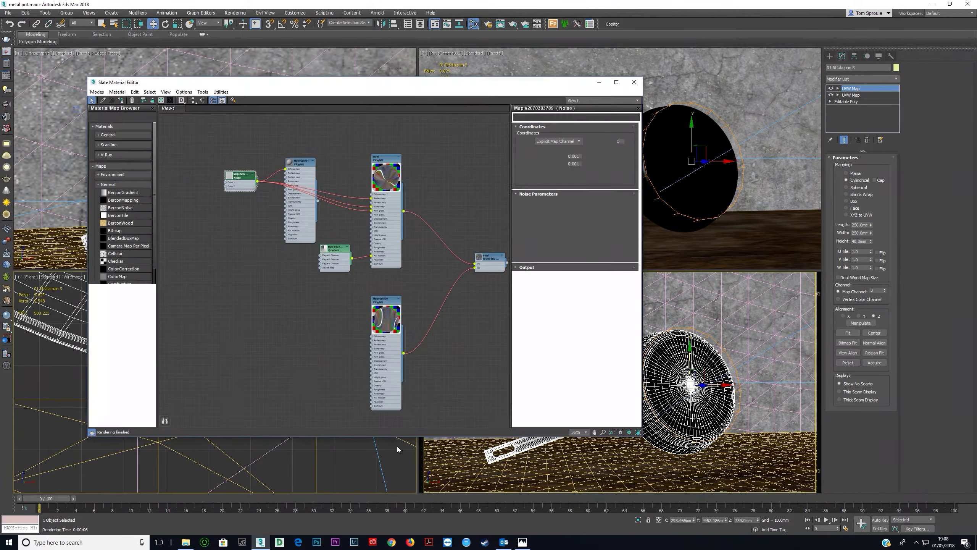
left_click_drag(233, 159, 252, 348)
scroll(339, 380, "up", 2)
middle_click_drag(339, 380, 334, 416)
scroll(283, 330, "up", 1)
scroll(302, 388, "down", 2)
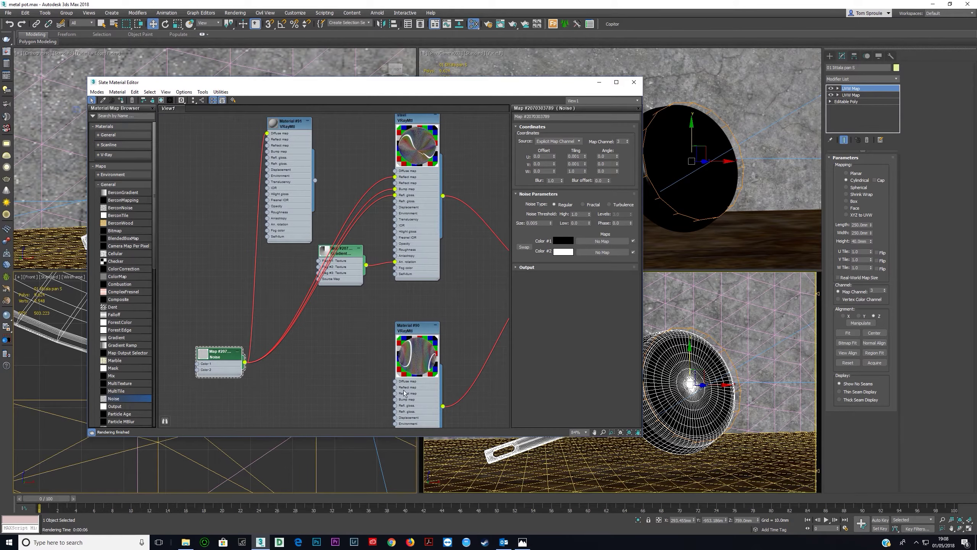
left_click_drag(404, 393, 404, 367)
left_click_drag(246, 363, 395, 362)
left_click_drag(245, 363, 395, 380)
left_click_drag(245, 364, 395, 374)
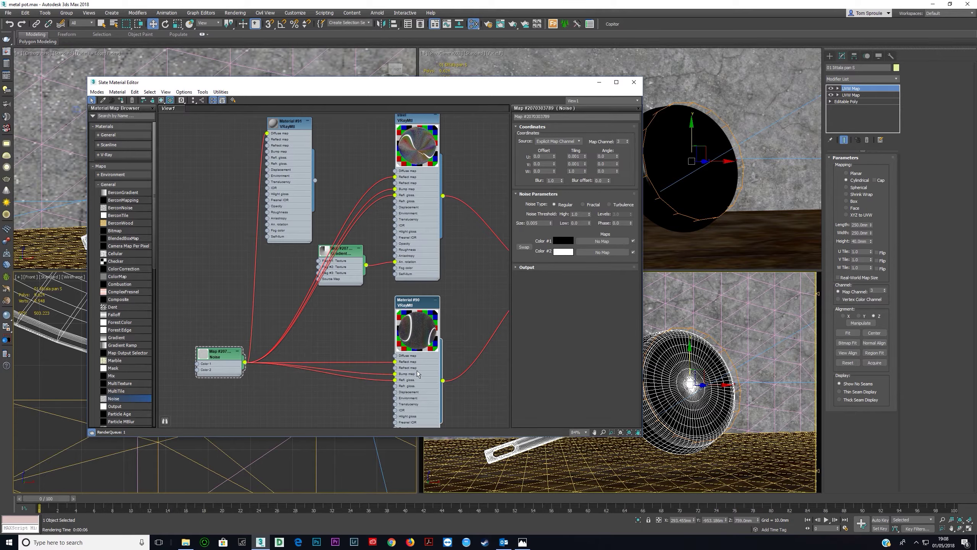
Set Material #90's reflect and reflection glossiness map amounts to 10.
left_click(418, 374)
left_click(560, 376)
left_click_drag(559, 379, 548, 289)
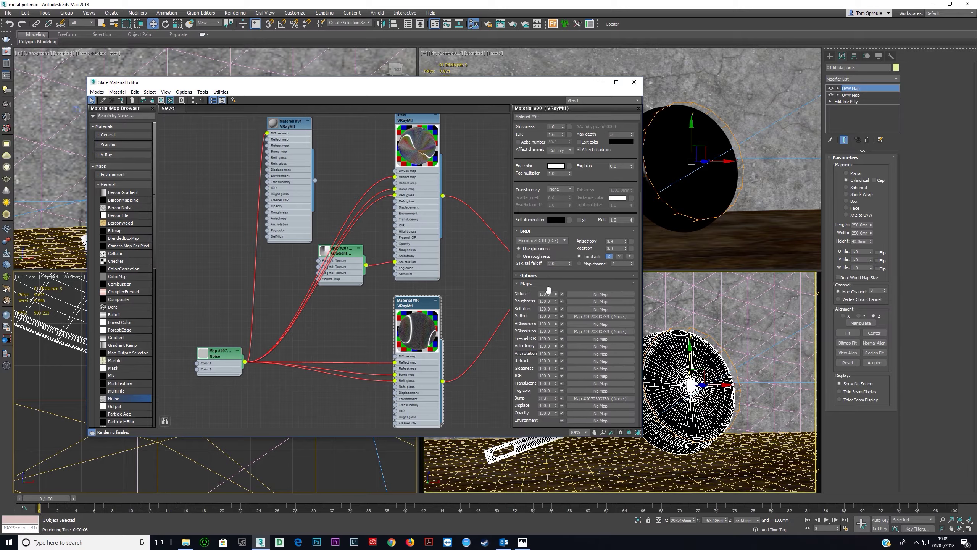
left_click(553, 316)
type("10")
key("Return")
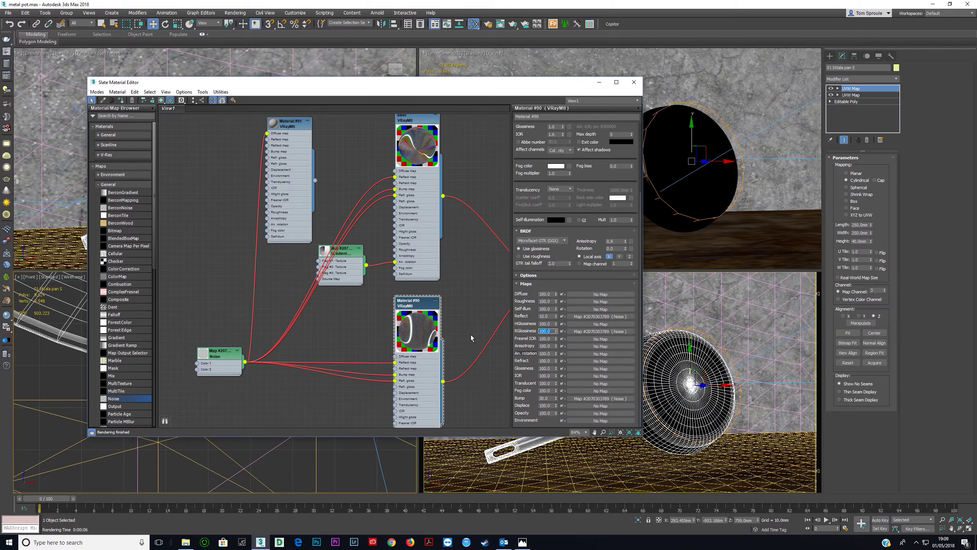
type("10")
key("Return")
key("Return")
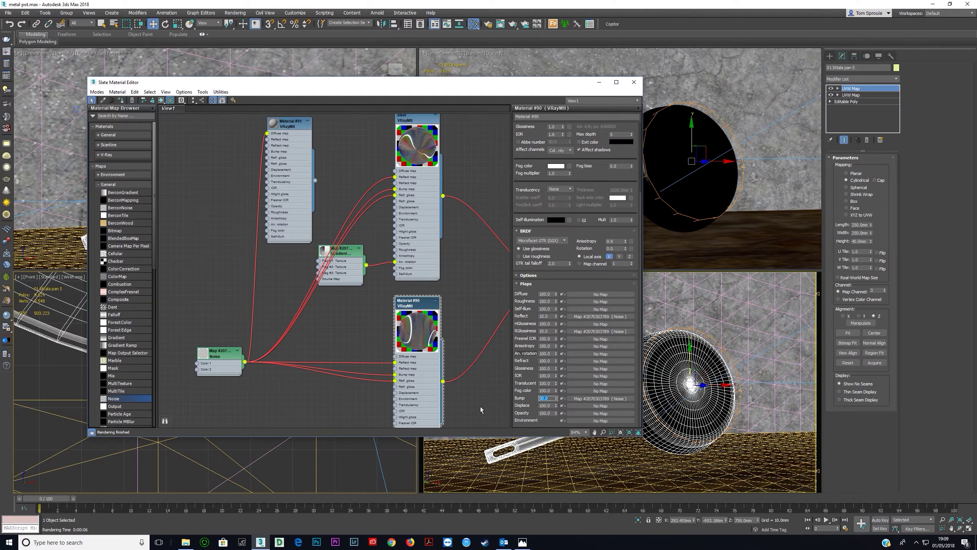
Render the pan with the updated side material and examine the side and handle.
double_click(229, 362)
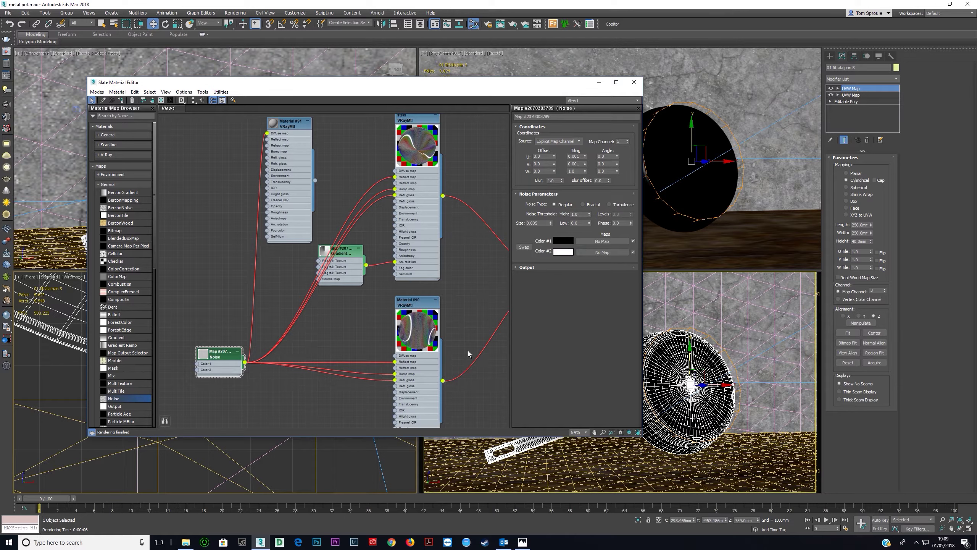
key("shift+q")
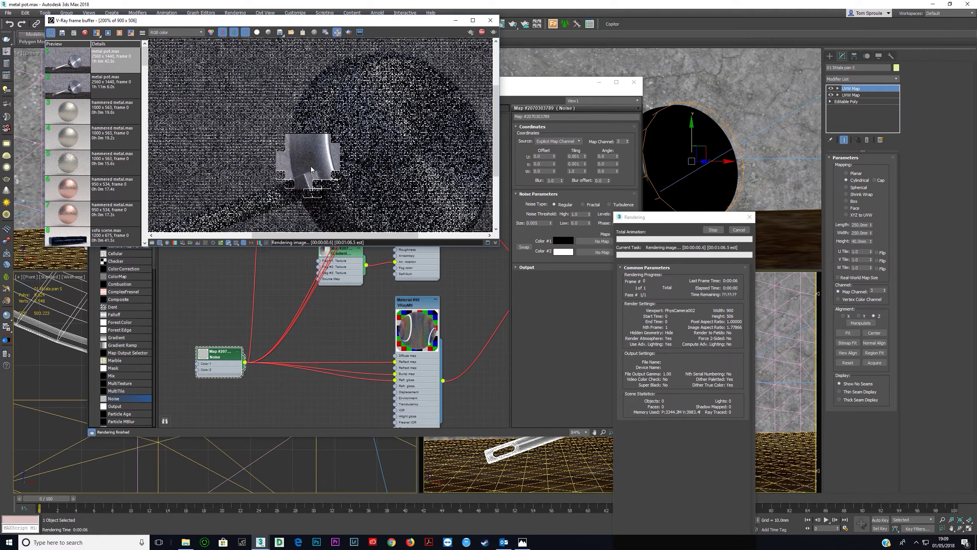
middle_click_drag(275, 194, 249, 187)
scroll(256, 185, "down", 1)
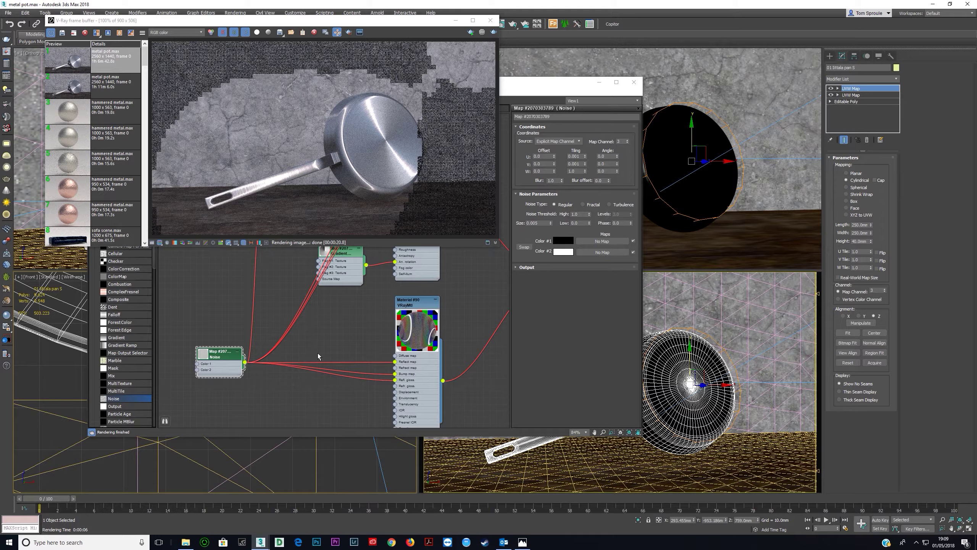
Duplicate the Noise map and connect the copy to Material #90's reflect, bump and reflection glossiness slots in place of the original.
left_click(225, 363)
left_click_drag(220, 359, 395, 361)
left_click_drag(251, 395, 395, 374)
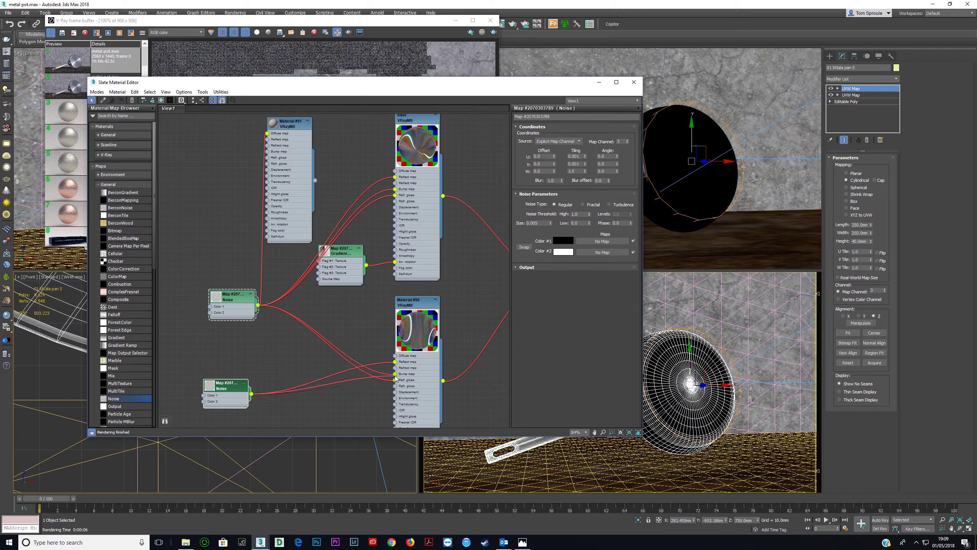
left_click_drag(285, 399, 395, 380)
left_click(223, 403)
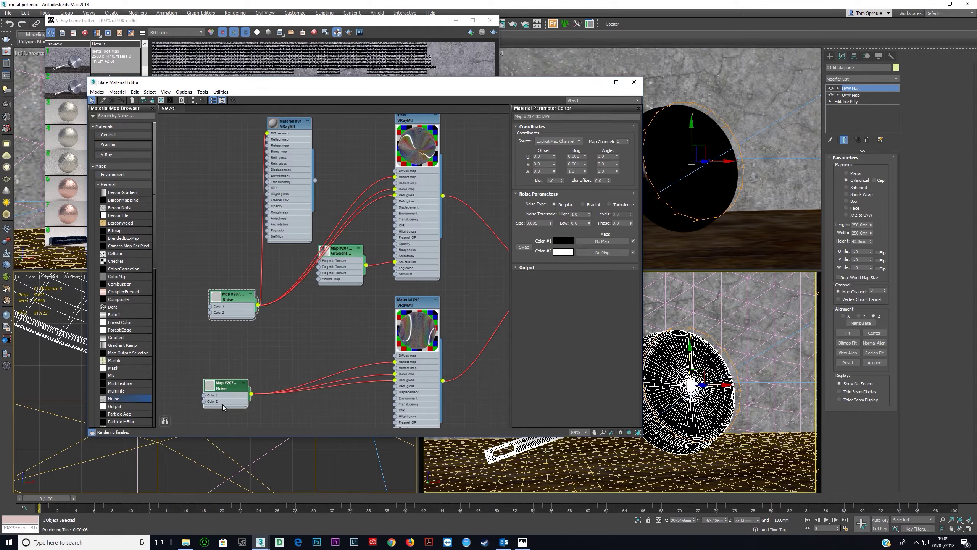
left_click_drag(450, 79, 421, 248)
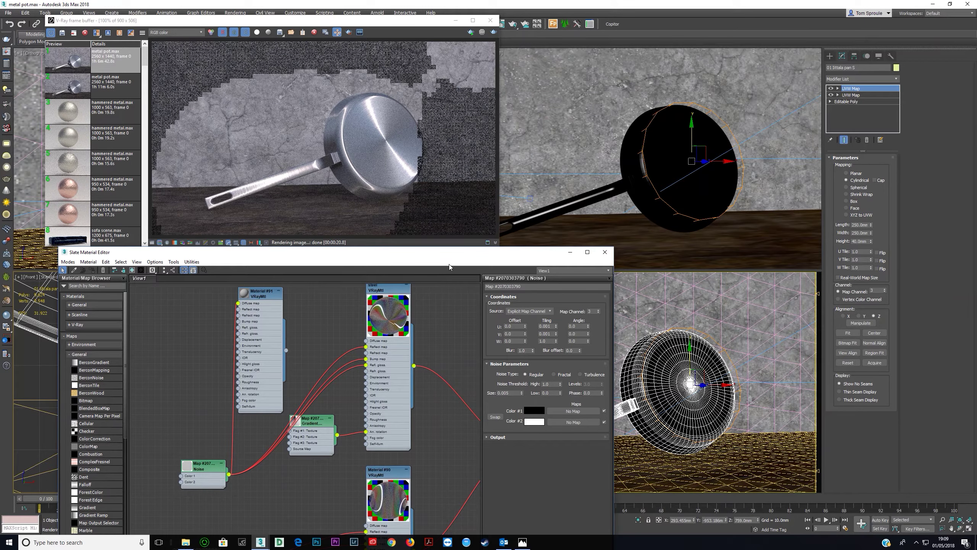
Select the pan's handle and its attachment as elements of the Editable Poly and assign them material ID 3.
left_click_drag(387, 253, 356, 84)
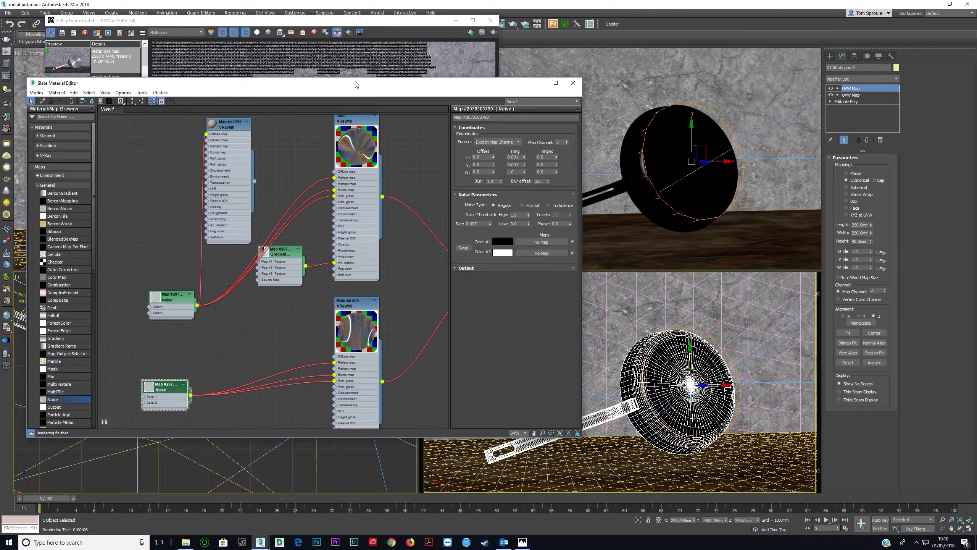
left_click(695, 375)
left_click(846, 101)
left_click(879, 167)
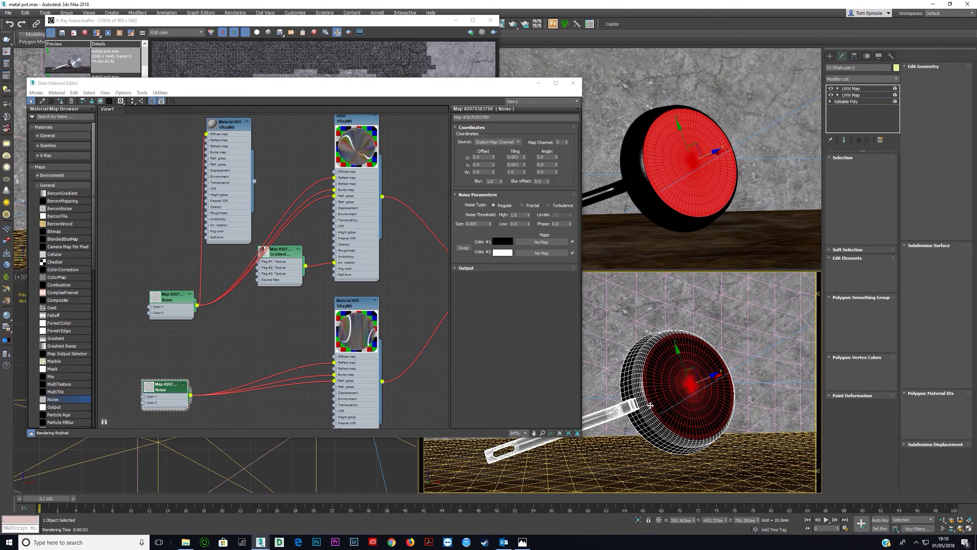
left_click(623, 420)
left_click(635, 404, "ctrl")
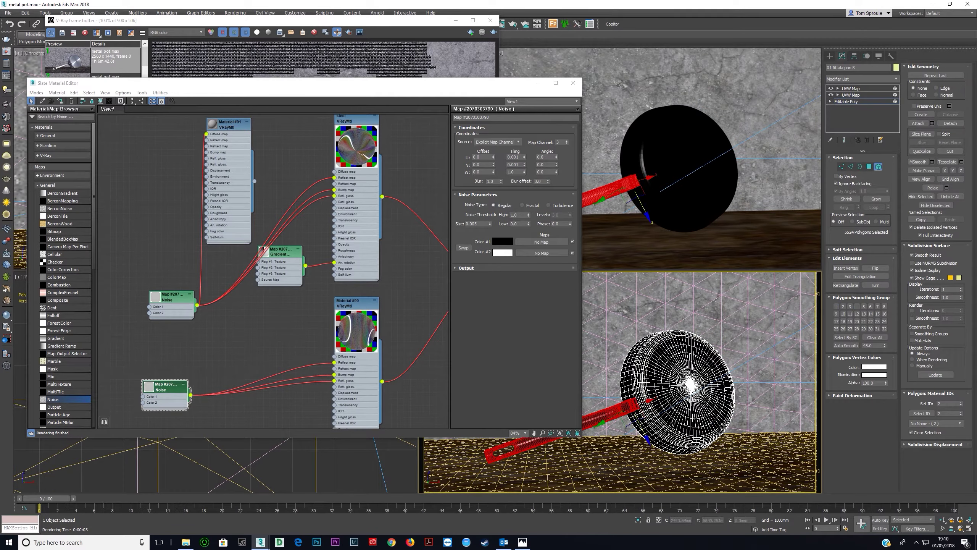
left_click(947, 404)
type("3")
key("Return")
Add a third entry to the steel Multi/Sub-Object, delete its default Standard material, and connect a duplicate of Material #90 there for the handle.
middle_click_drag(367, 302, 267, 286)
double_click(407, 251)
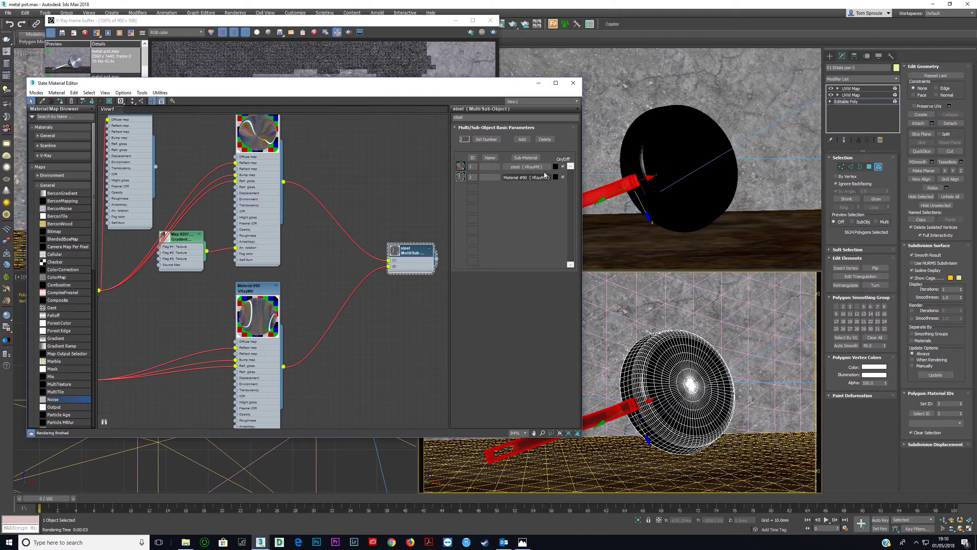
left_click(523, 139)
scroll(301, 321, "down", 3)
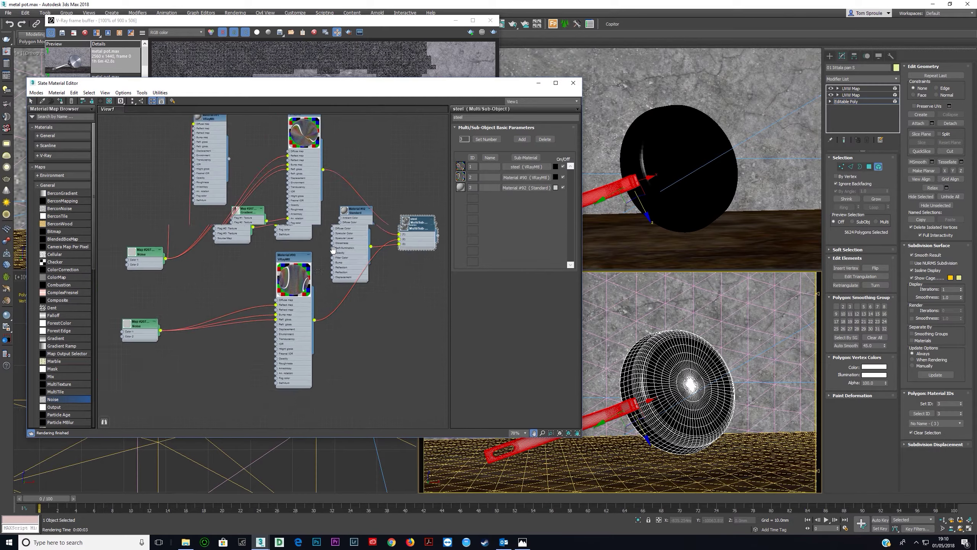
middle_click_drag(301, 320, 351, 257)
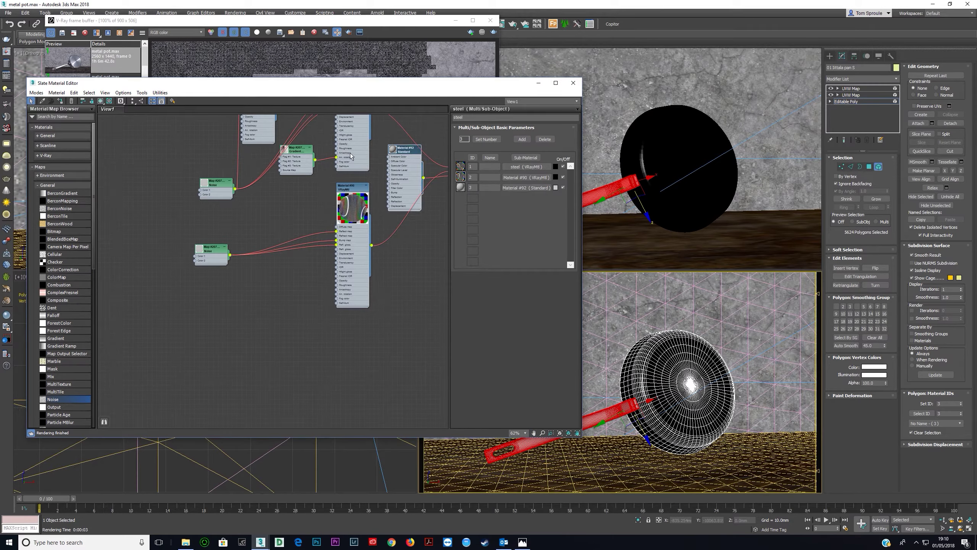
middle_click_drag(396, 169, 335, 209)
scroll(372, 210, "up", 1)
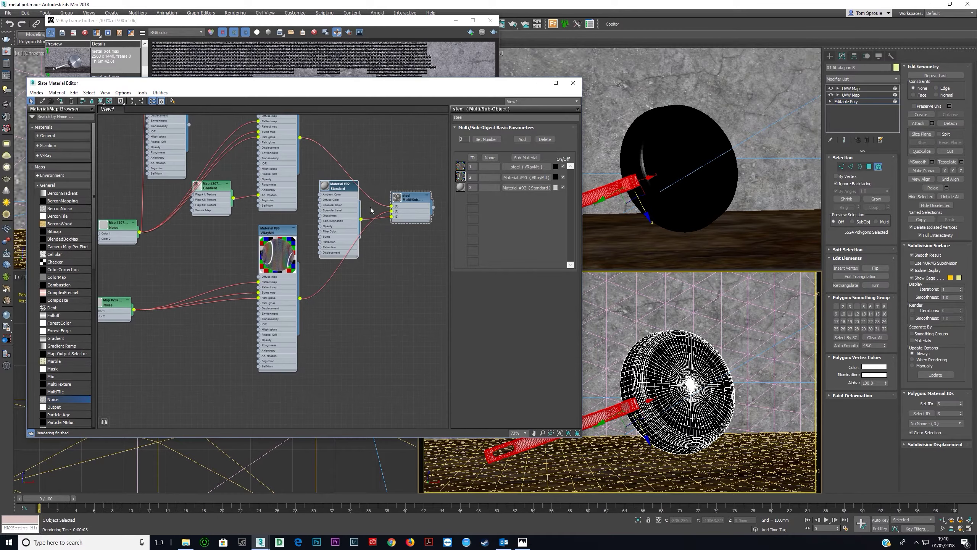
left_click(351, 227)
key("Delete")
middle_click_drag(281, 292, 293, 225)
left_click_drag(308, 251, 404, 159, "shift")
middle_click_drag(262, 309, 341, 257)
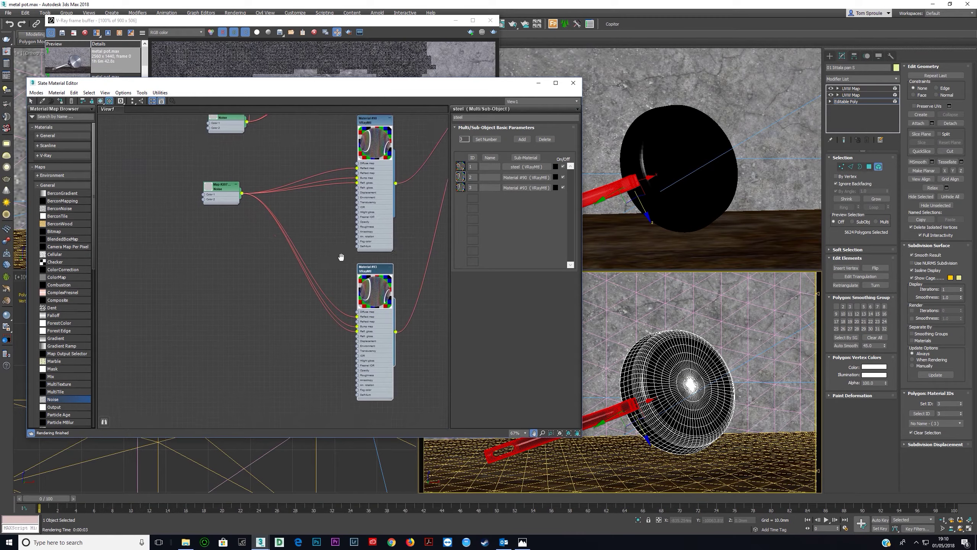
scroll(346, 262, "up", 1)
Set the anisotropy rotation of the duplicated handle material to 90.
double_click(376, 342)
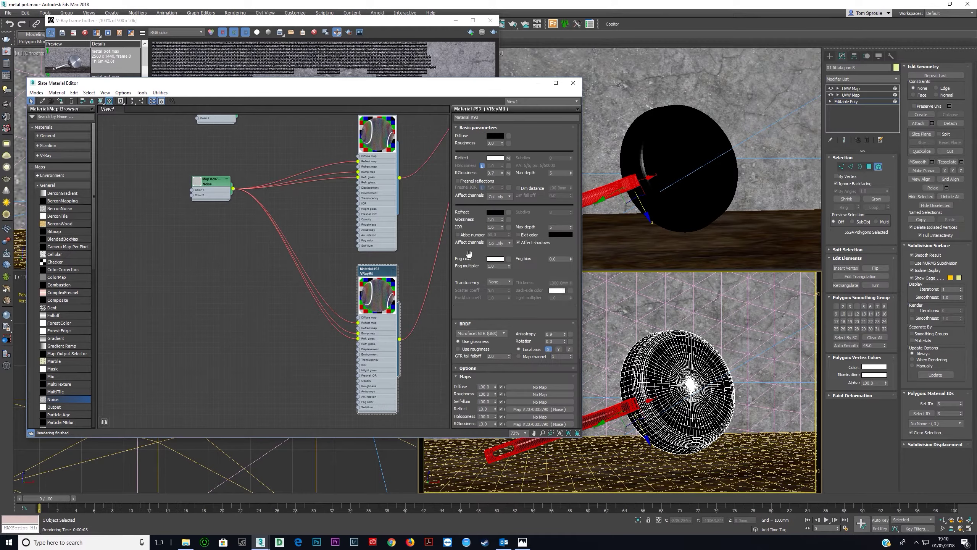
double_click(555, 340)
type("90")
key("Return")
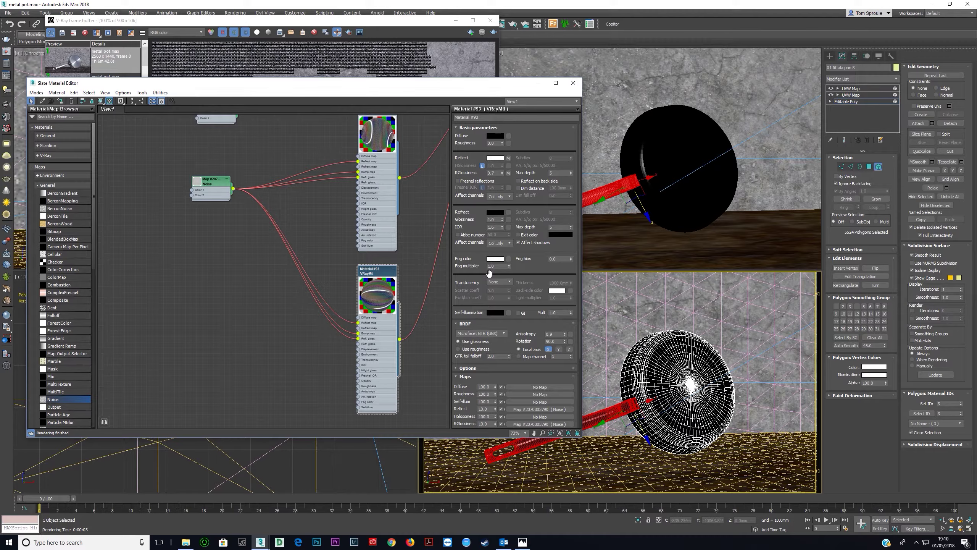
Render the pan and examine the brushed reflections on the handle.
key("shift+q")
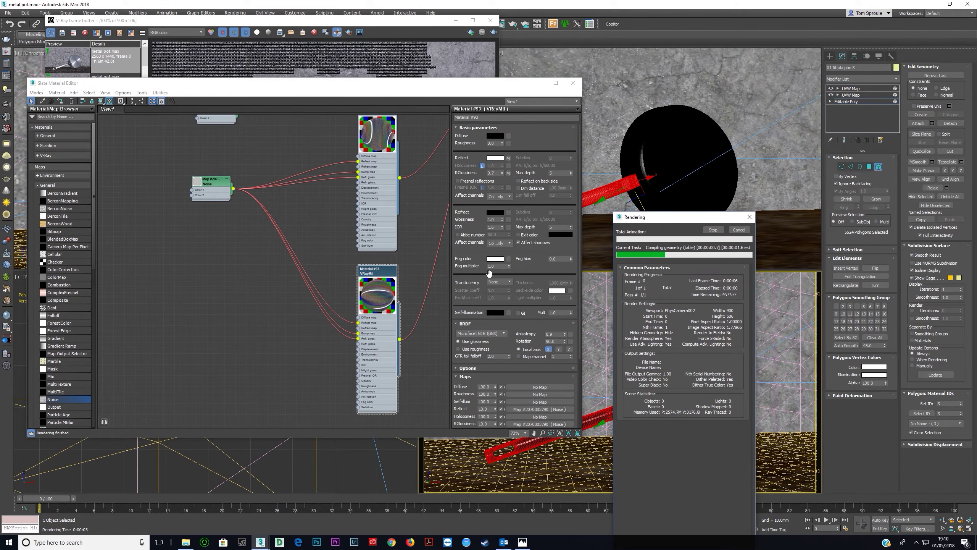
scroll(349, 147, "up", 2)
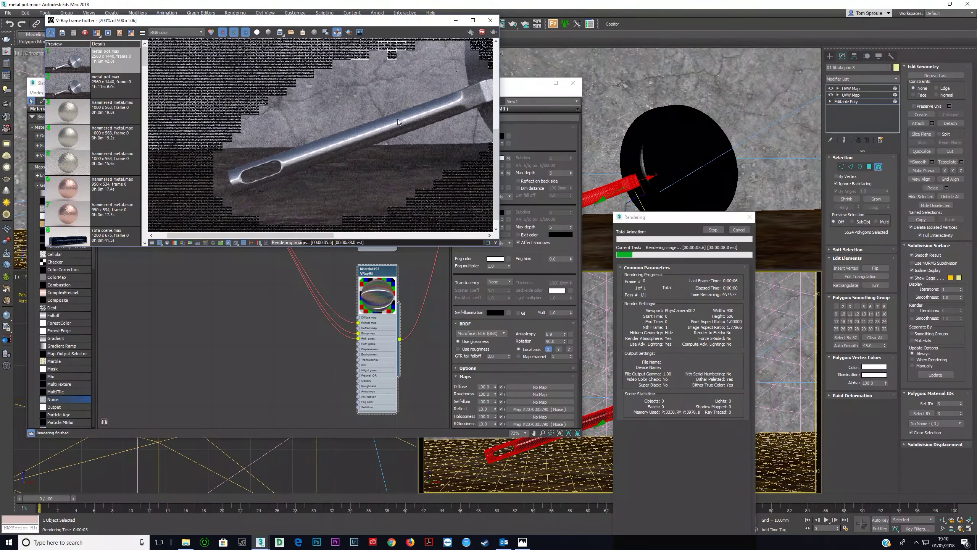
scroll(349, 148, "down", 3)
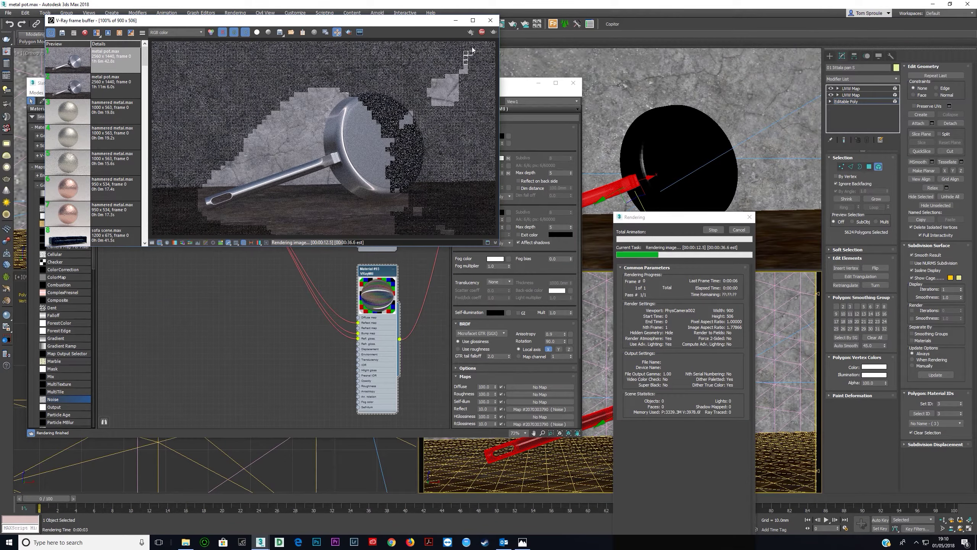
left_click(490, 20)
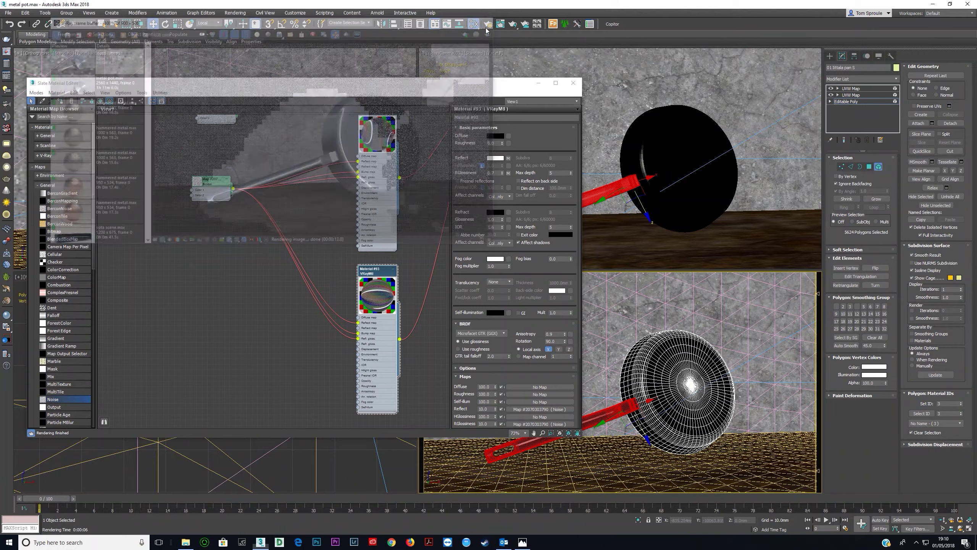
Spread out the node graph by moving both Noise maps further away from the materials.
middle_click_drag(253, 196, 315, 220)
scroll(267, 232, "down", 5)
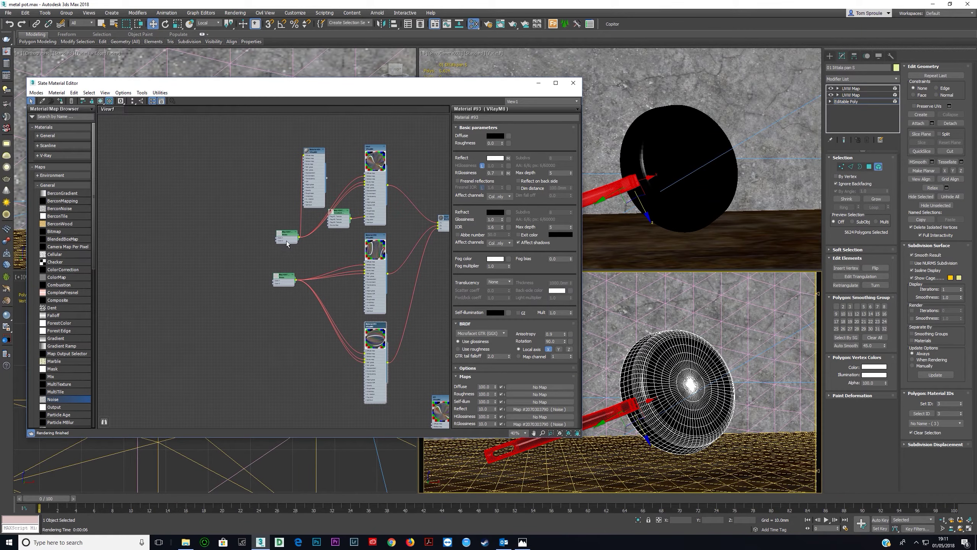
left_click_drag(296, 237, 251, 228)
left_click_drag(280, 281, 222, 271)
left_click_drag(240, 228, 217, 221)
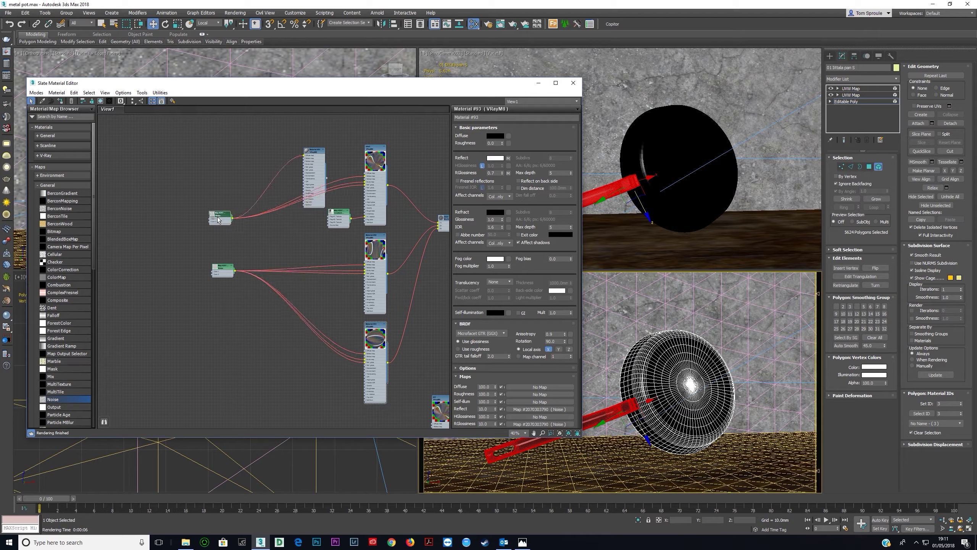
scroll(246, 255, "up", 2)
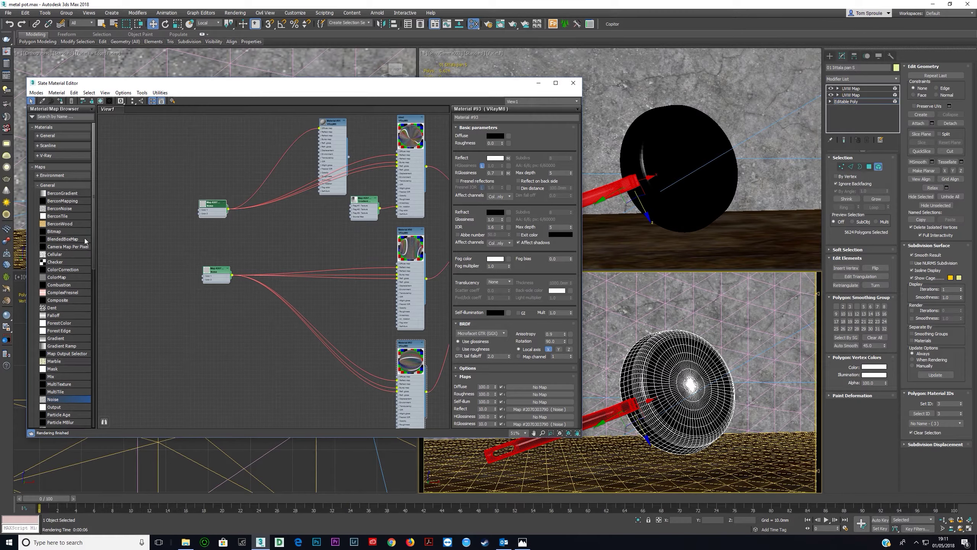
Duplicate the Multi/Sub-Object and fill its base and side slots with Material #91 and a copy of it driven by the second Noise map.
middle_click_drag(276, 166, 181, 231)
scroll(181, 232, "down", 1)
left_click_drag(378, 279, 343, 152, "shift")
scroll(260, 175, "up", 3)
left_click_drag(229, 238, 227, 156)
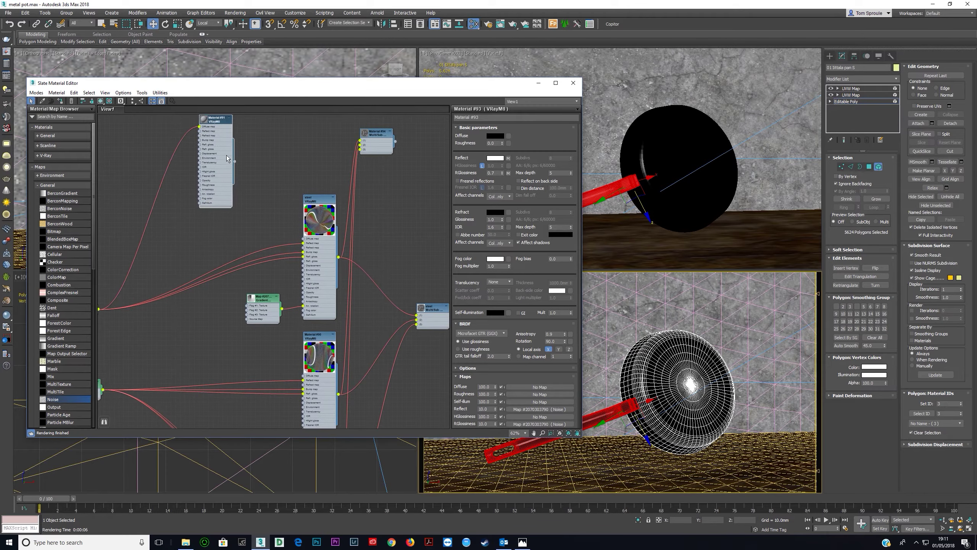
left_click_drag(350, 147, 360, 140)
scroll(245, 248, "down", 3)
left_click_drag(237, 180, 353, 167, "shift")
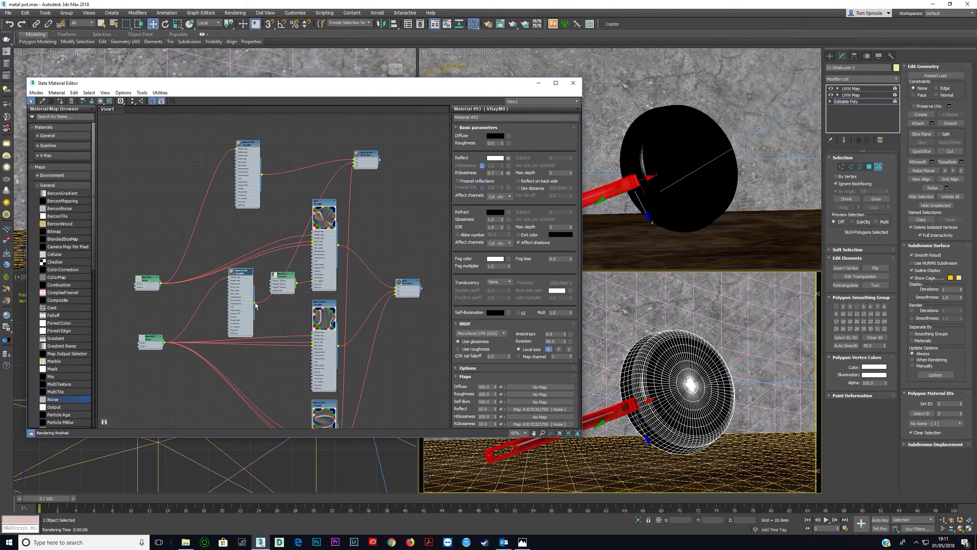
left_click_drag(255, 303, 355, 167)
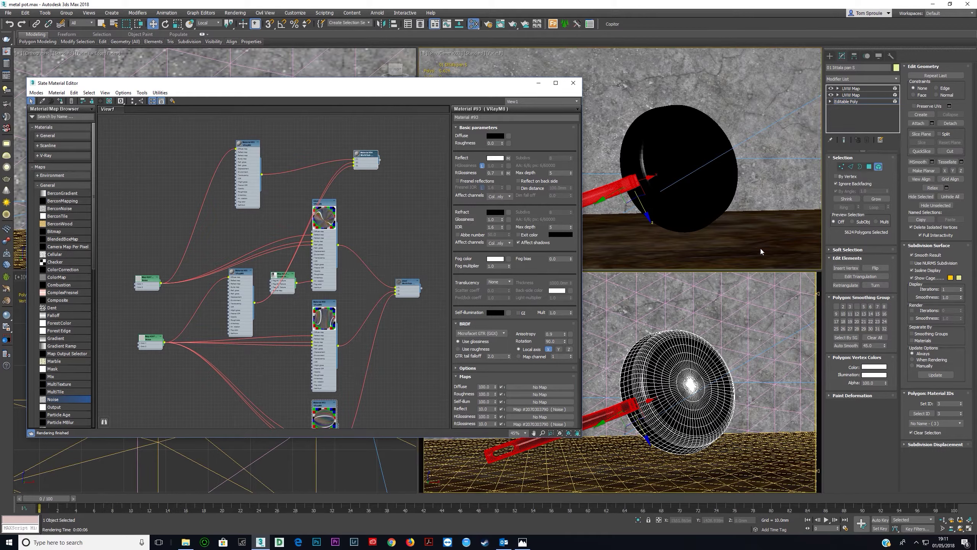
Assign the duplicated Multi/Sub-Object test material to the pan, render it, and review the settings of both Noise maps.
left_click(850, 88)
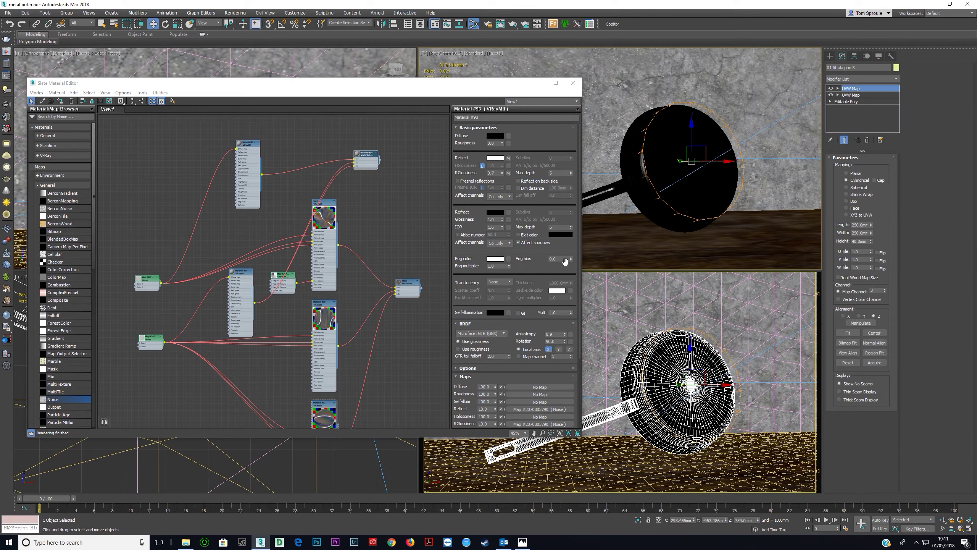
left_click(60, 100)
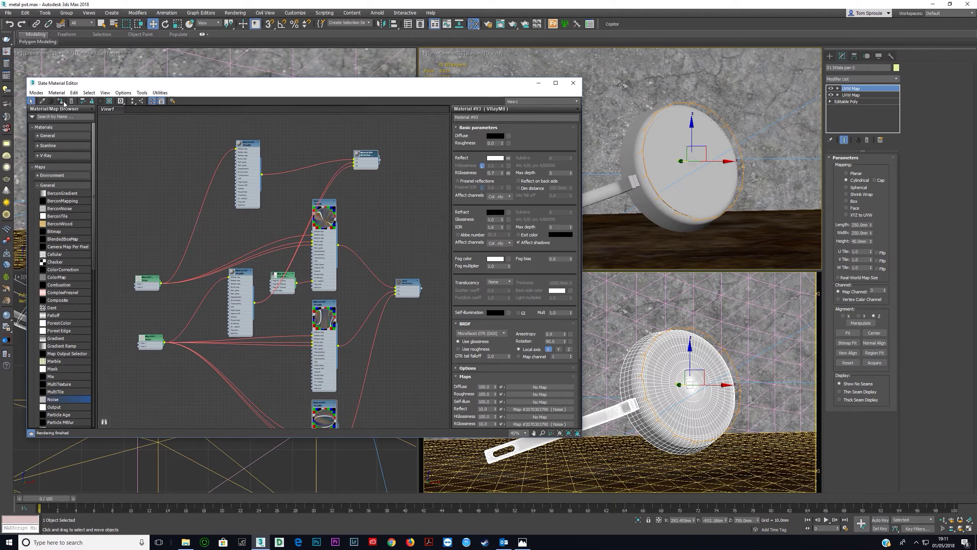
key("shift+q")
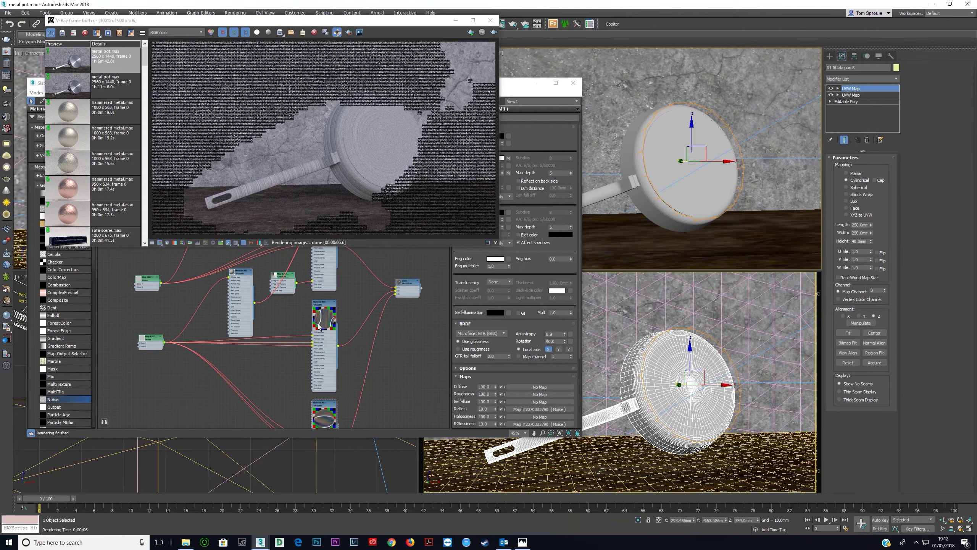
double_click(160, 346)
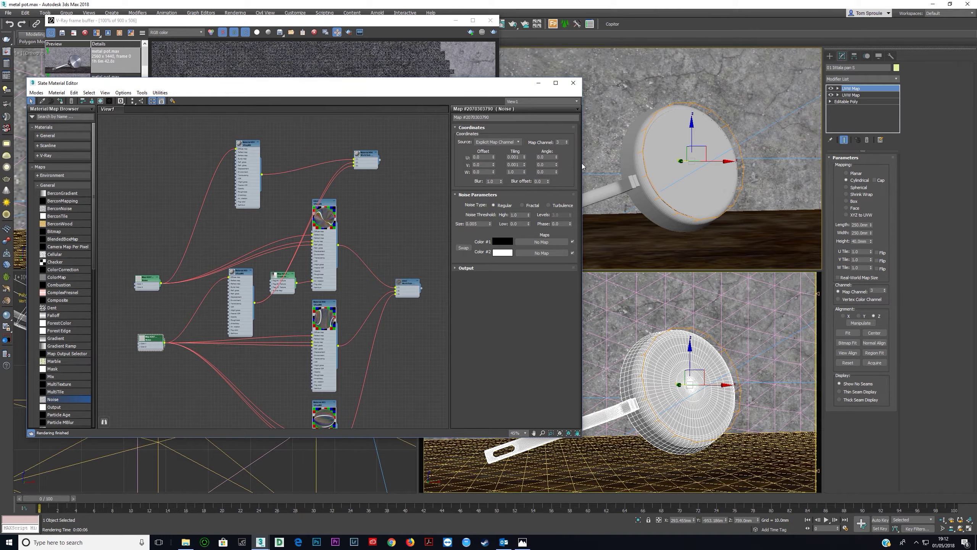
double_click(147, 287)
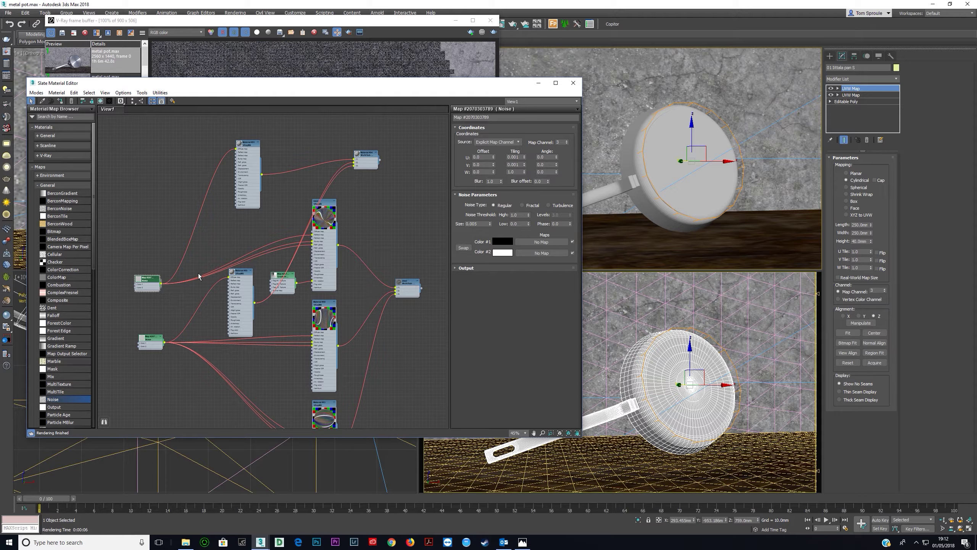
Duplicate the noise test material into the third sub-material slot and feed it with a copied Noise map set to map channel 1.
mouse_move(357, 83)
left_mouse_down()
mouse_move(347, 251)
mouse_move(350, 91)
left_mouse_up()
middle_click_drag(237, 308, 268, 217)
left_click_drag(269, 218, 232, 349, "shift")
middle_click_drag(263, 334, 238, 396)
left_click_drag(222, 417, 355, 148)
middle_click_drag(163, 321, 254, 250)
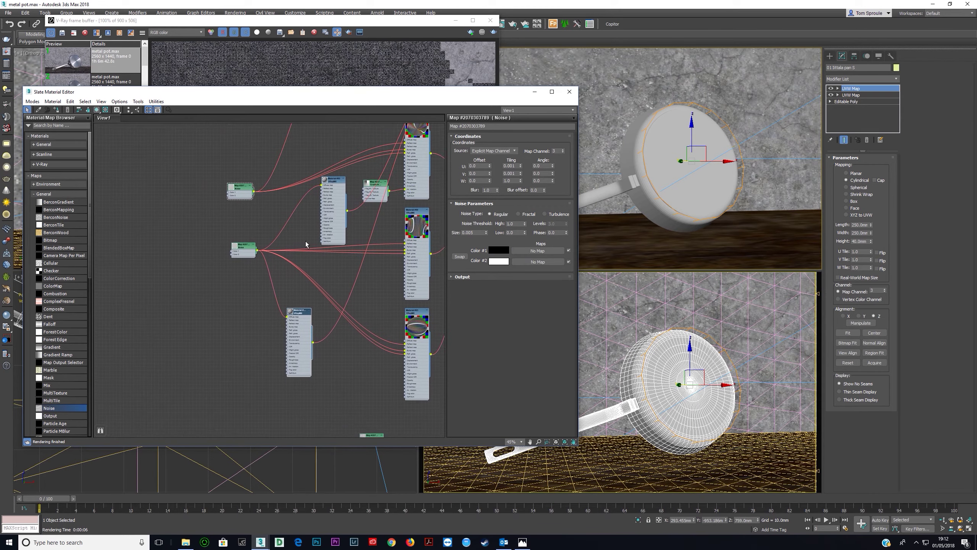
mouse_move(252, 253)
left_mouse_down("shift")
mouse_move(246, 333)
mouse_move(288, 317)
left_mouse_up("shift")
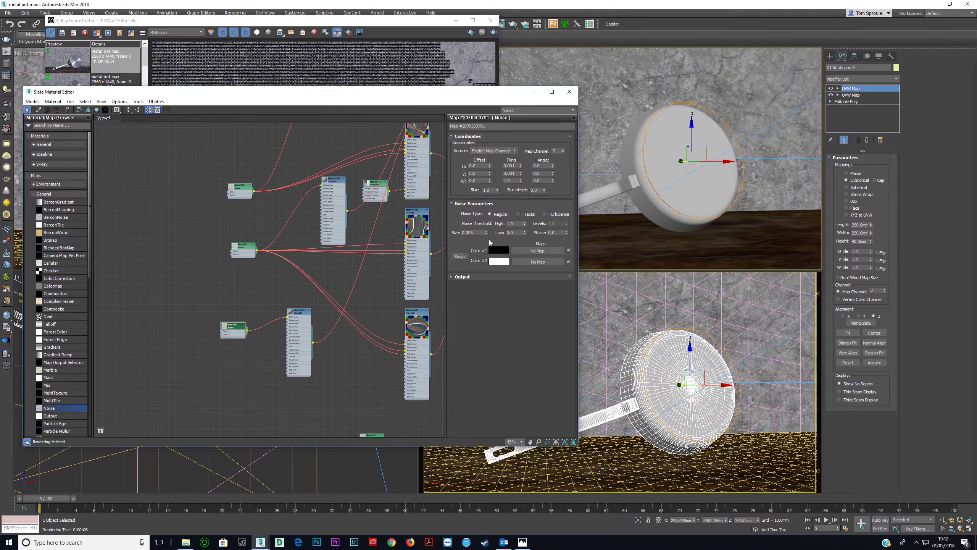
right_click(562, 152)
Render the pan with the test material and examine the noise pattern along the handle.
left_click(387, 23)
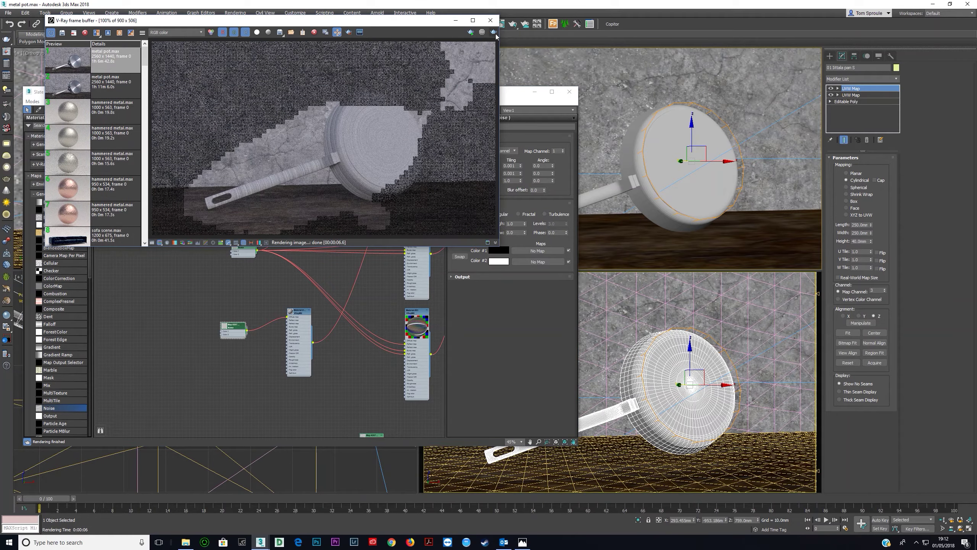
left_click(493, 33)
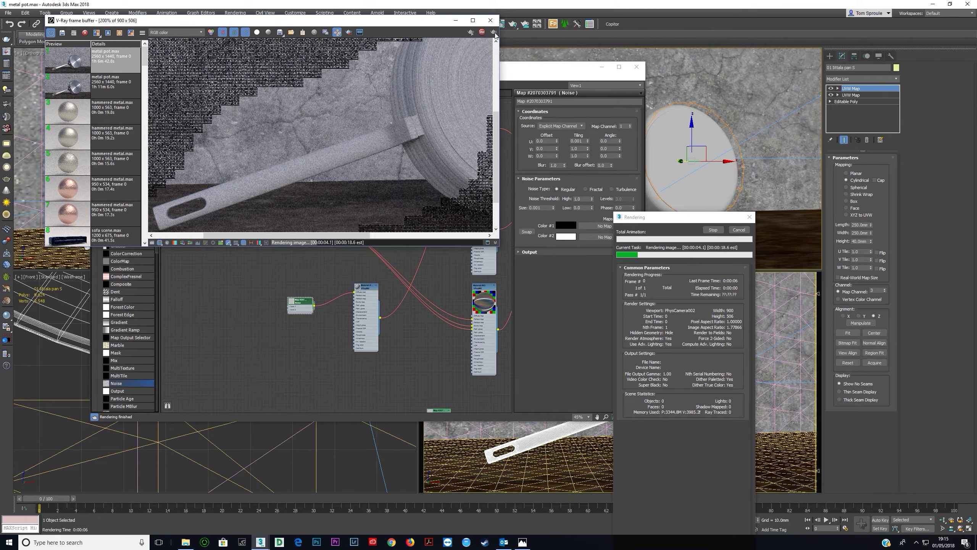
left_click(482, 32)
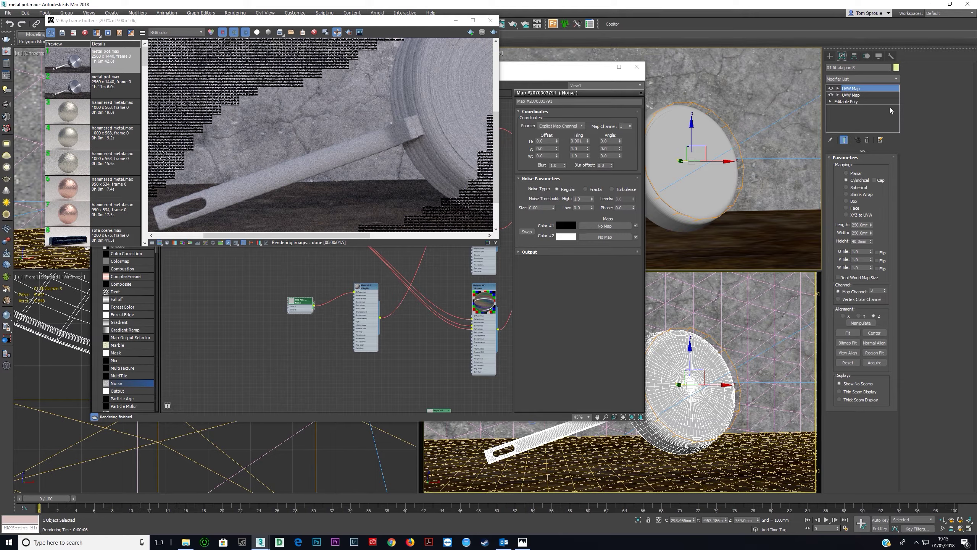
Add an Edit Poly modifier above the UVW Maps and work at element level with the handle selected.
left_click(895, 80)
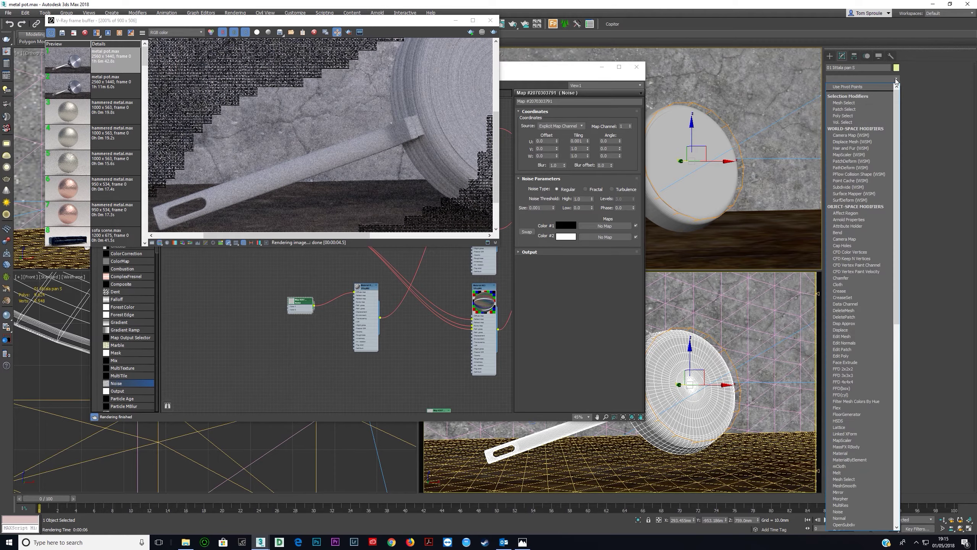
type("e")
key("e")
key("e")
key("e")
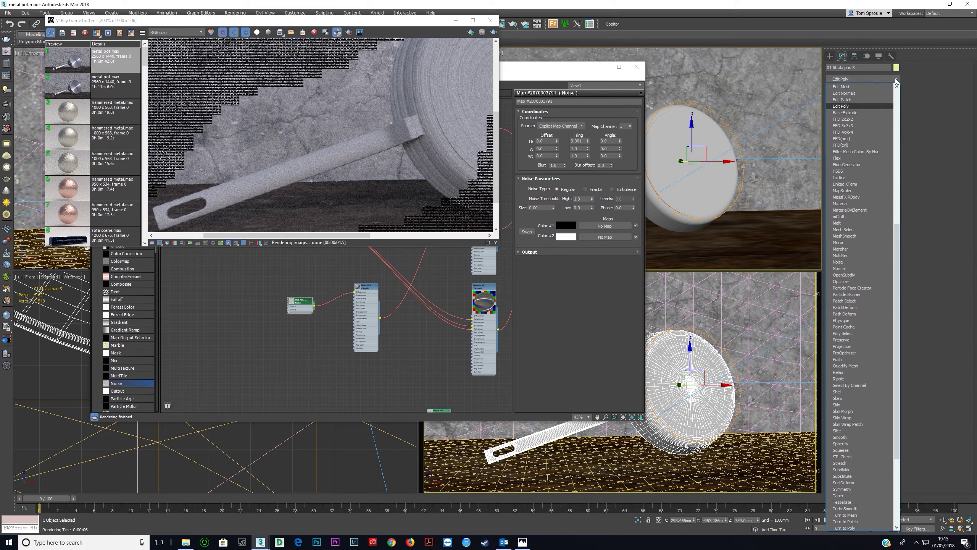
key("Return")
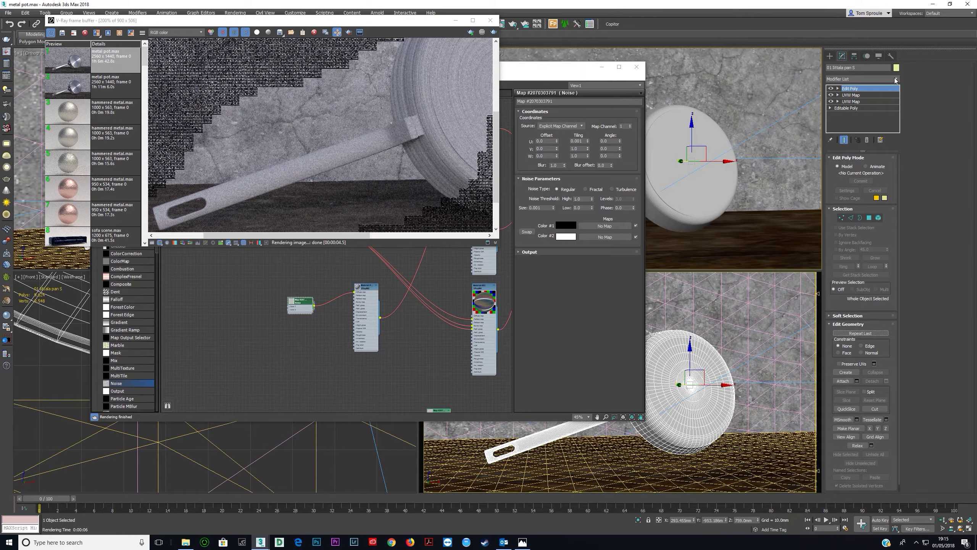
left_click(879, 218)
left_click(565, 67)
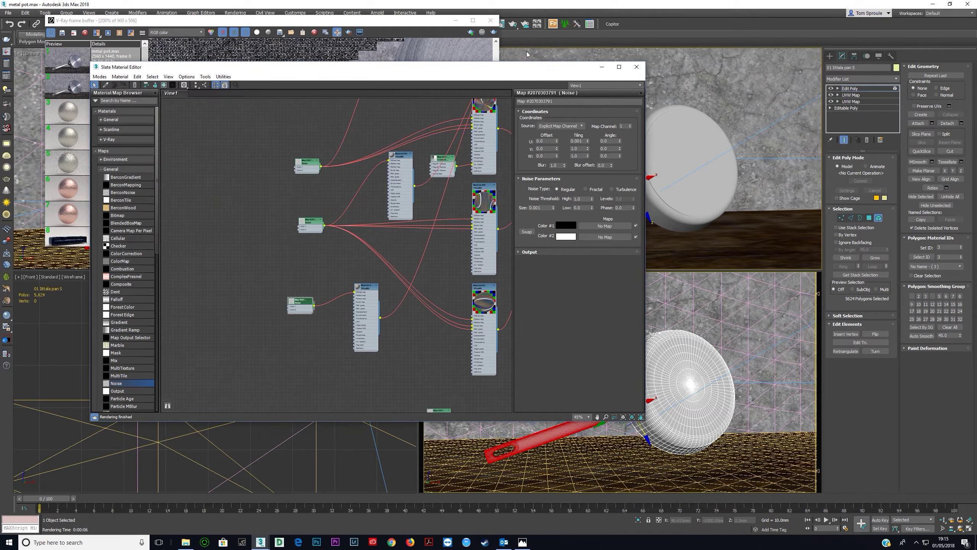
left_click_drag(559, 64, 408, 260)
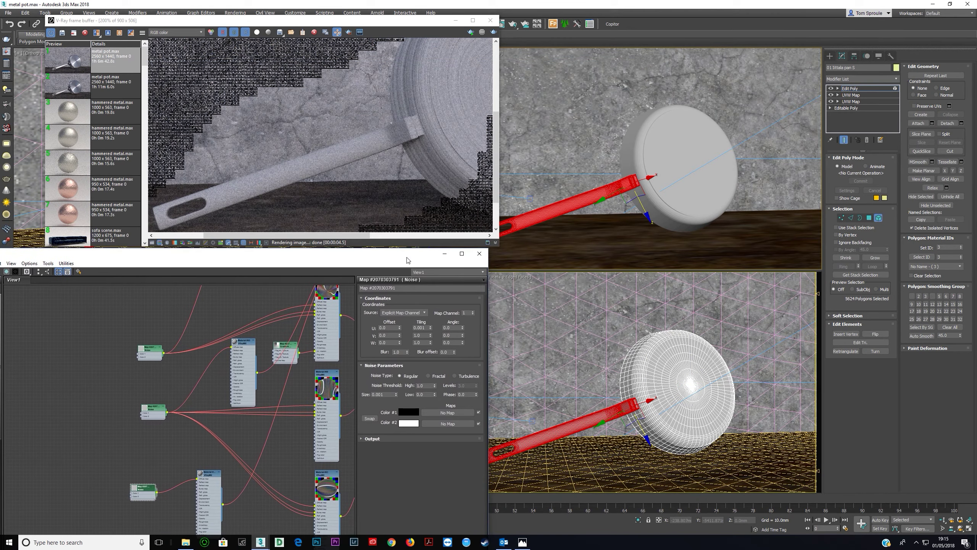
Add a UVW Map modifier to the selected handle elements and set its mapping to Box.
left_click(897, 79)
type("uv")
key("Down")
key("Down")
key("Down")
key("Down")
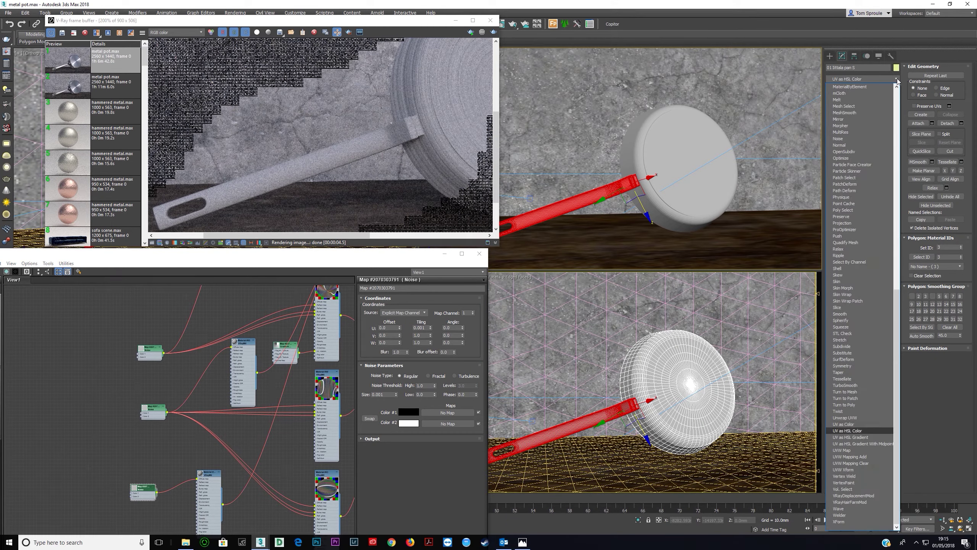
key("Return")
left_click(851, 201)
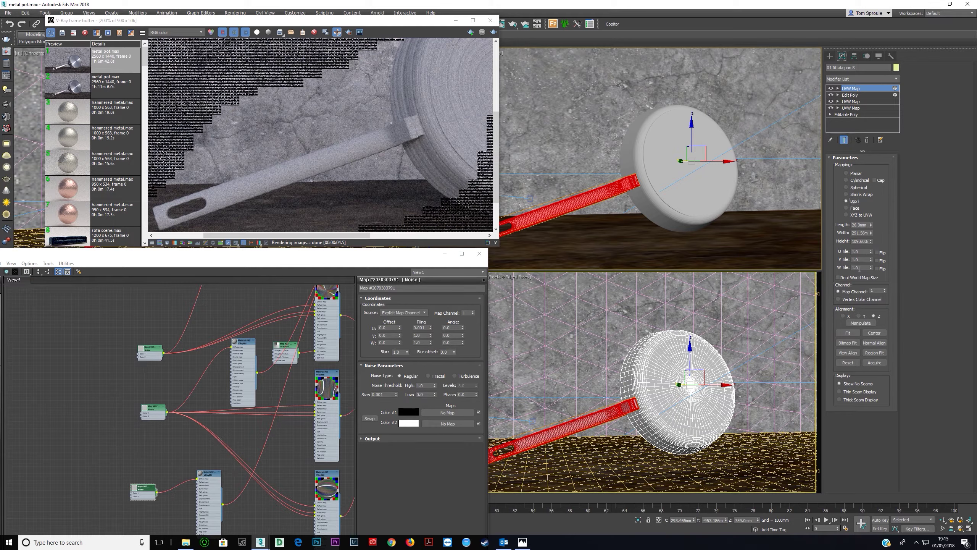
Set the handle's box mapping length, width and height to 200 mm each.
double_click(862, 225)
type("200")
key("Tab")
type("200")
key("Tab")
type("2")
Render the pan to check the noise on the handle with the resized box mapping.
left_click_drag(388, 258, 428, 256)
left_click(444, 37)
left_click(493, 34)
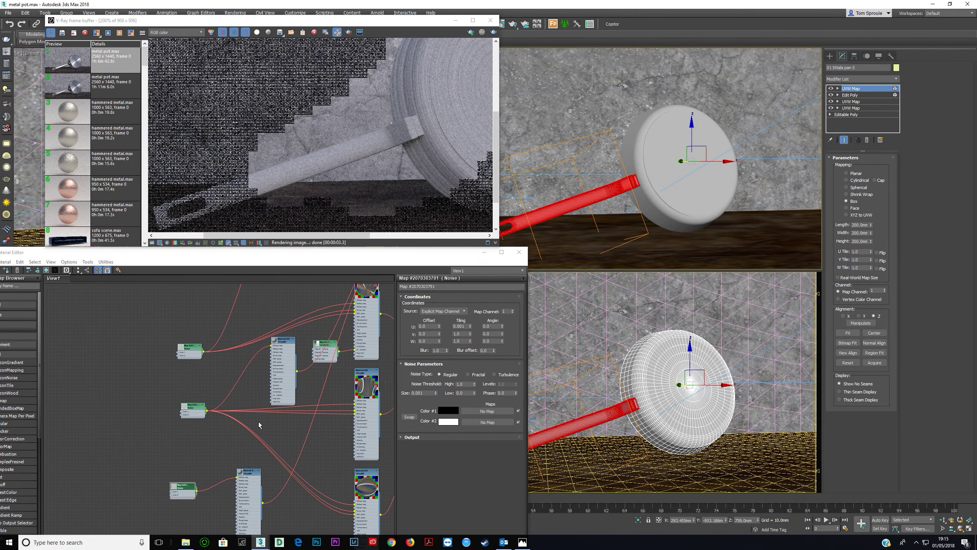
Set the size of the handle's Noise map to 0.01 and render the pan to check it.
left_click(181, 496)
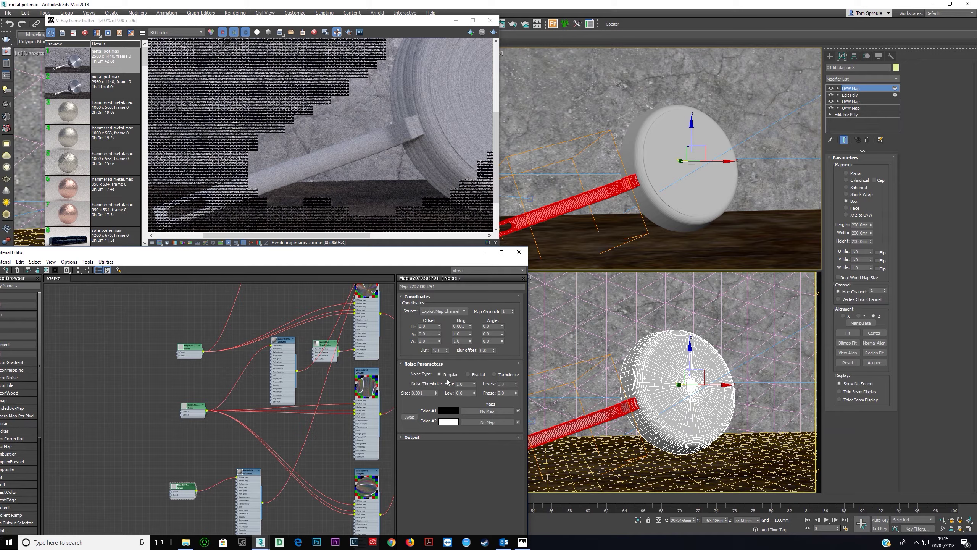
left_click(425, 393)
type("0.01")
key("Tab")
left_click(494, 33)
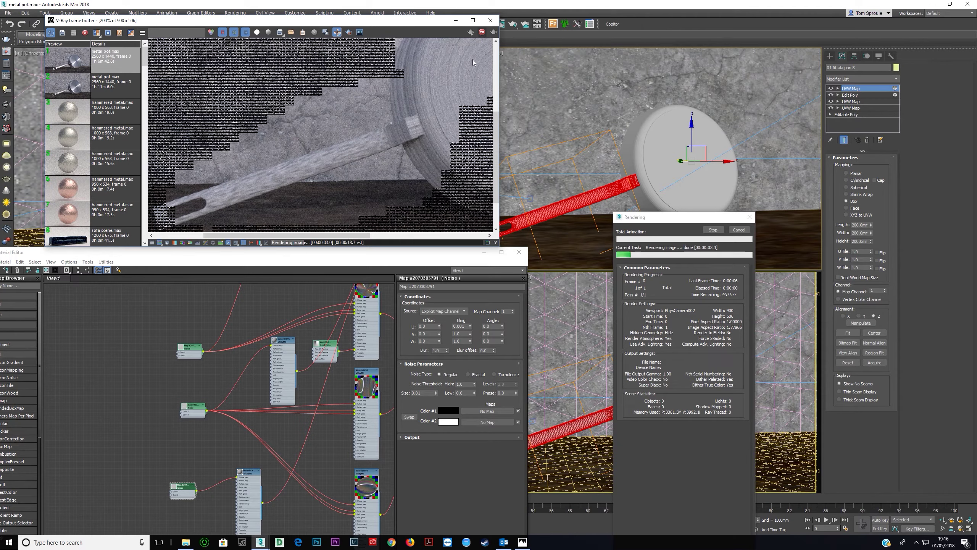
Reduce the handle noise's size to 0.005 and render the pan again.
double_click(426, 393)
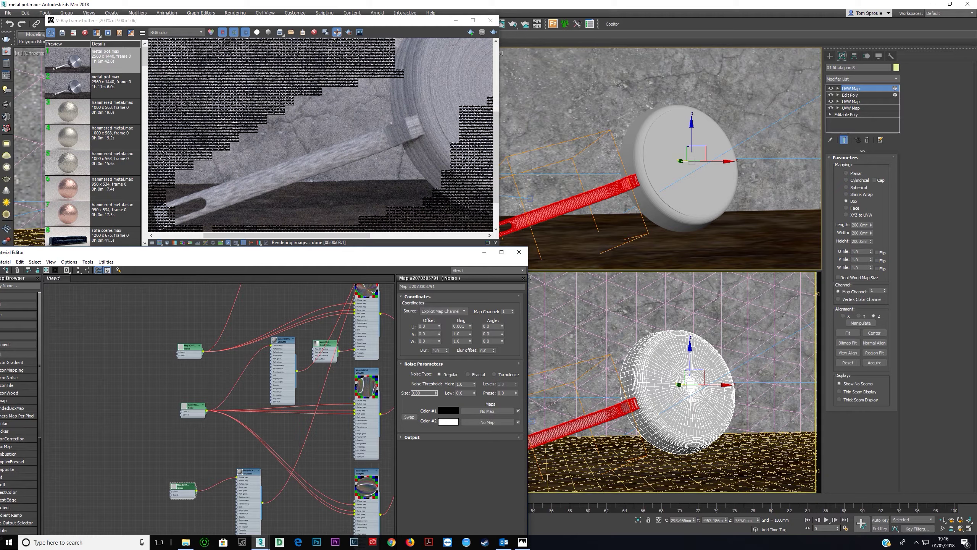
key("Return")
key("shift+q")
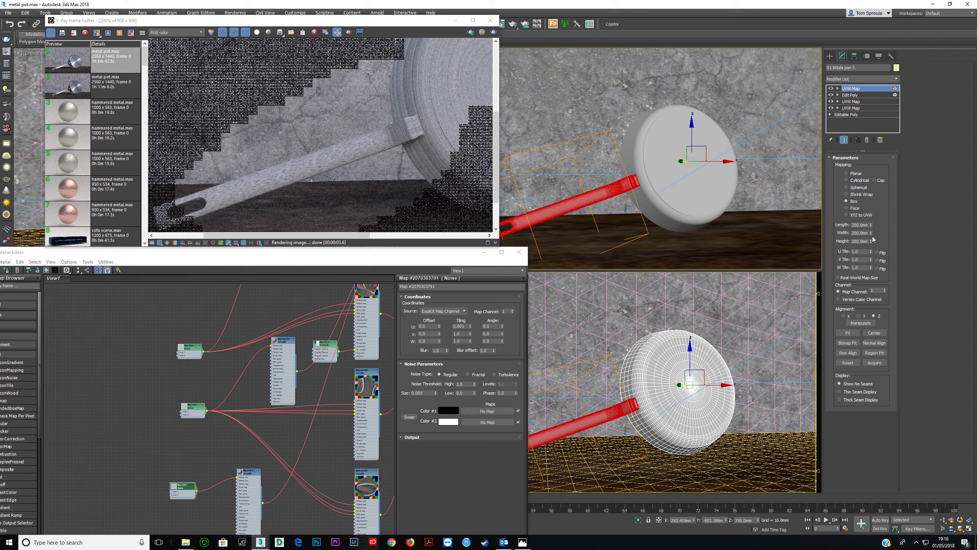
Increase the width of the handle's box mapping and run a brief test render.
left_click_drag(872, 234, 881, 144)
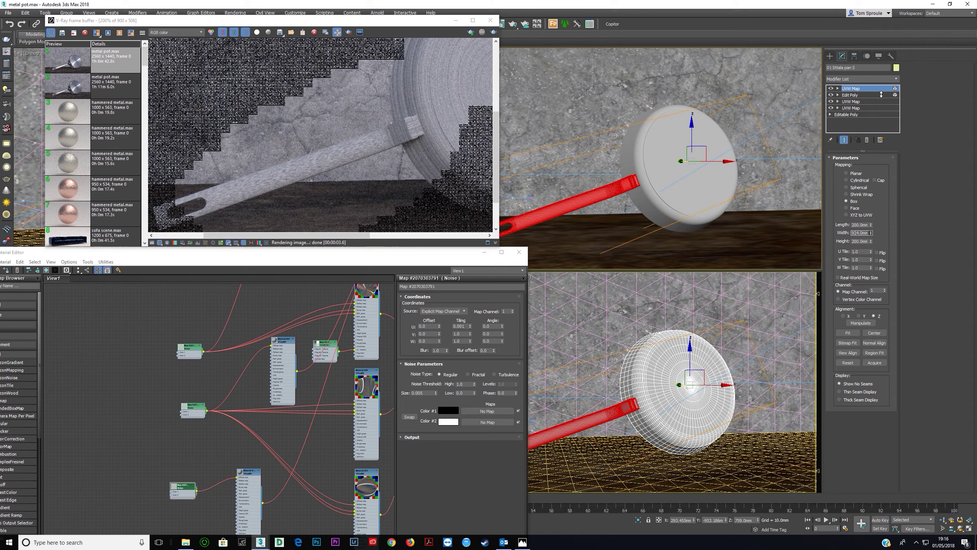
left_click(482, 32)
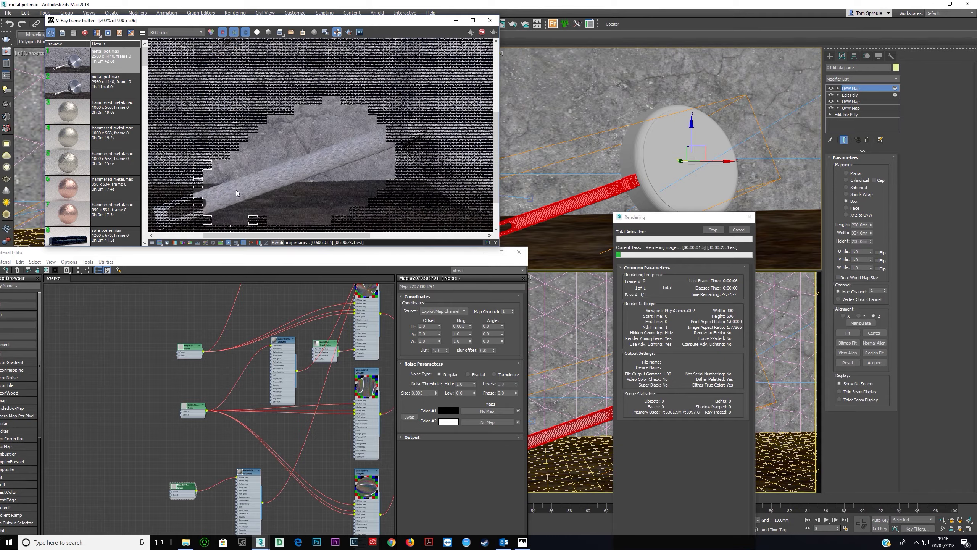
left_click(482, 33)
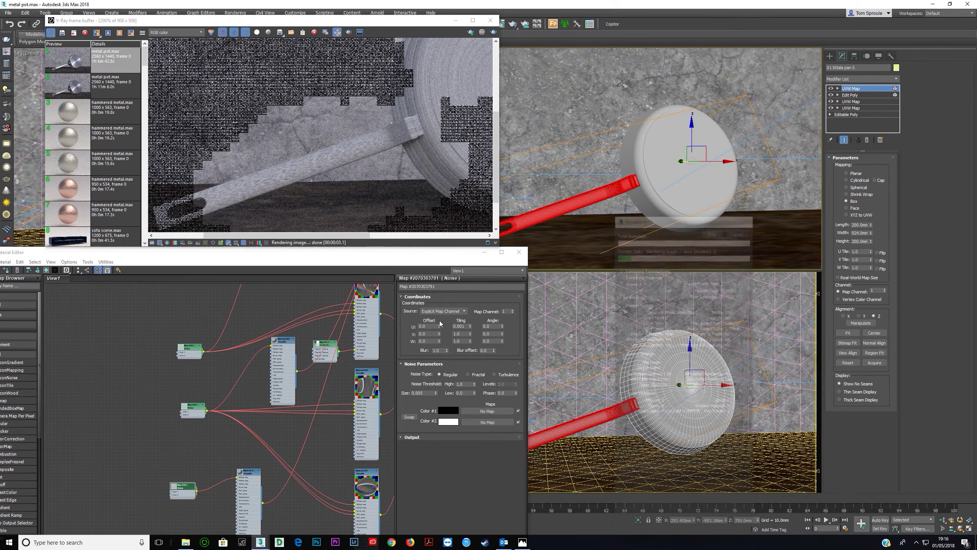
Switch the handle noise's coordinate source to Object XYZ and set its Z tiling to 0.001.
left_click(446, 312)
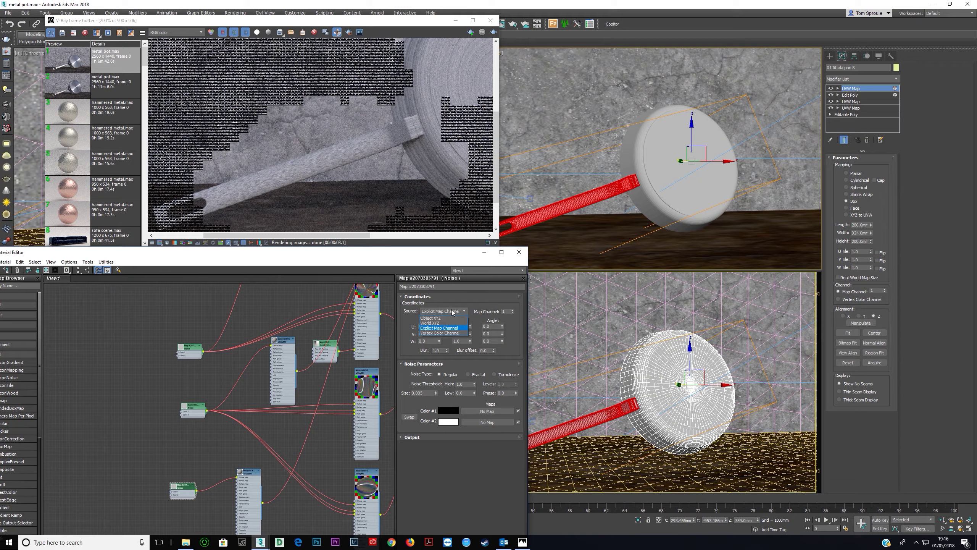
left_click(437, 328)
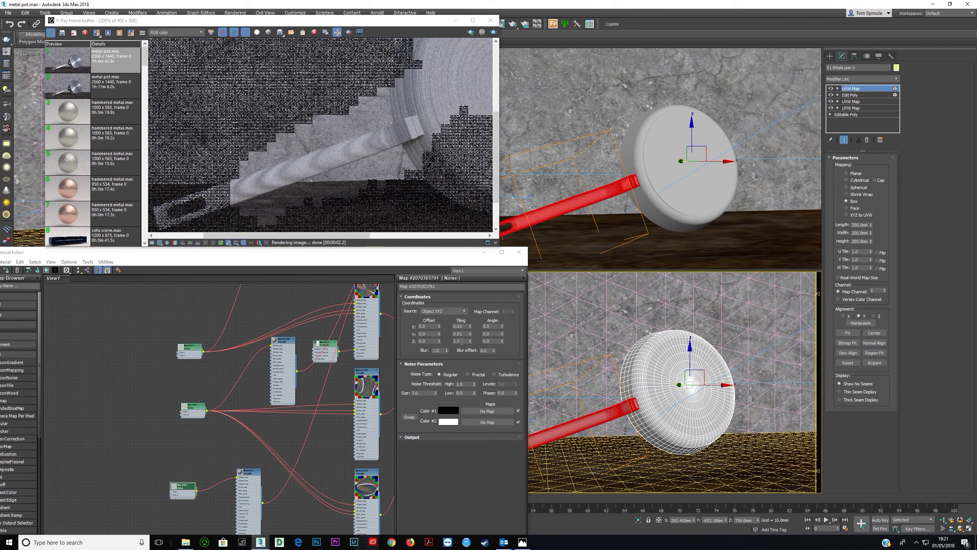
double_click(461, 341)
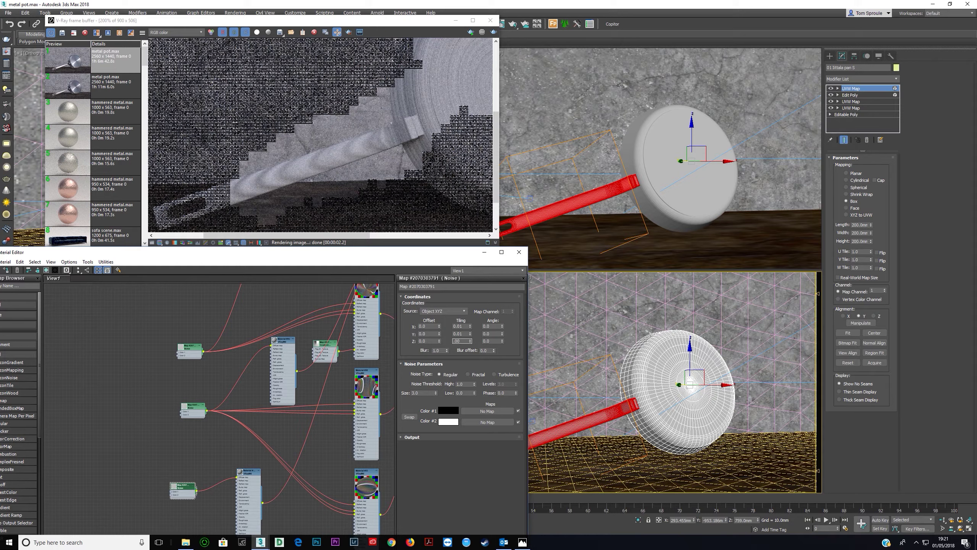
type(".001")
key("Tab")
key("Tab")
Set the handle noise's Y tiling to 1 and X tiling to 0.001, and test-render the stretched grain.
double_click(463, 334)
type("0.011")
key("Tab")
double_click(465, 333)
type("1")
key("Tab")
left_click_drag(464, 327, 406, 331)
type(".001")
key("Return")
left_click(494, 33)
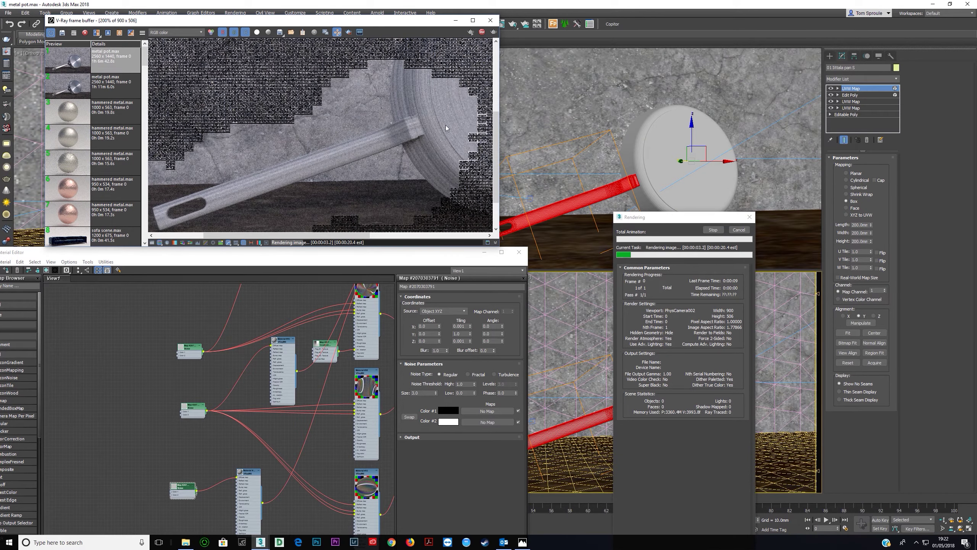
left_click(482, 32)
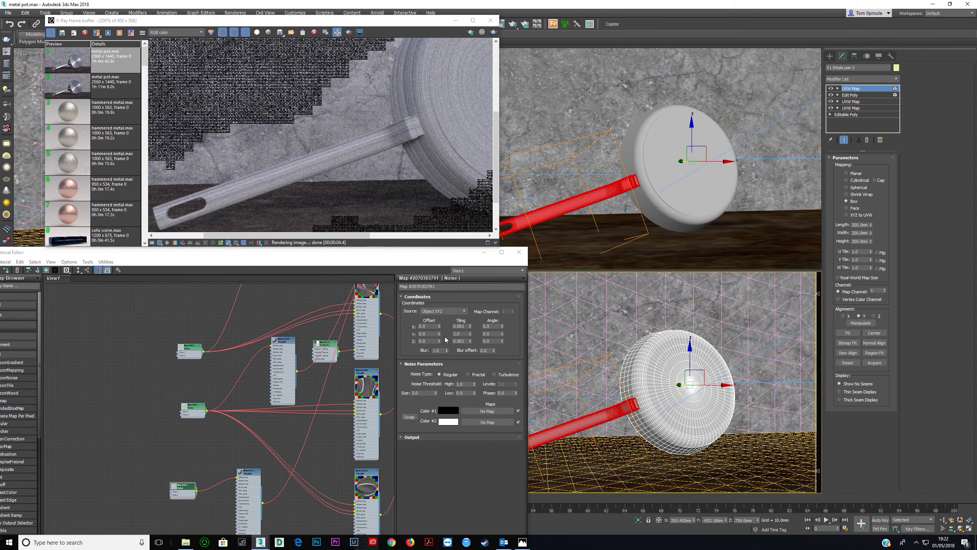
Set the handle noise's size to 1.0 and its X and Z tiling to 0.005, rendering a test after each change.
left_click(422, 393)
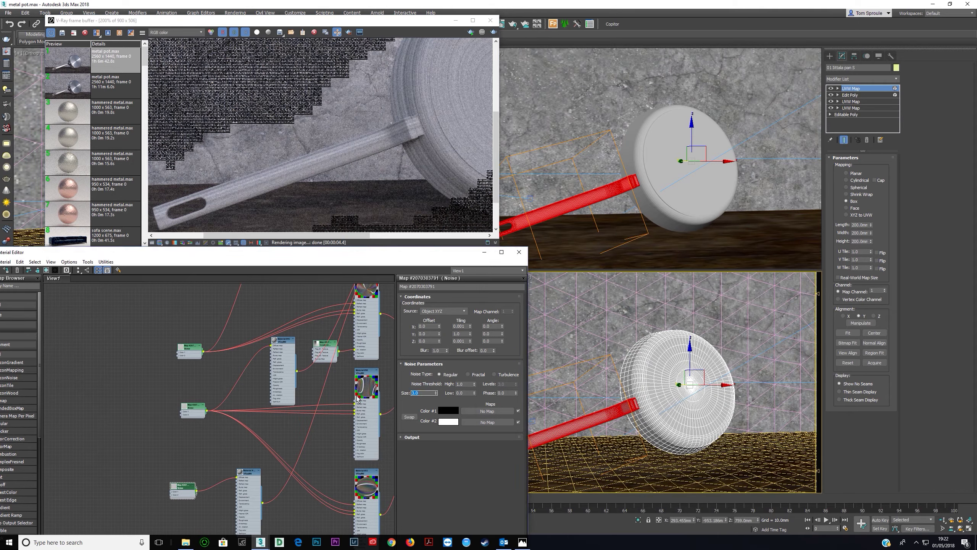
left_click(493, 32)
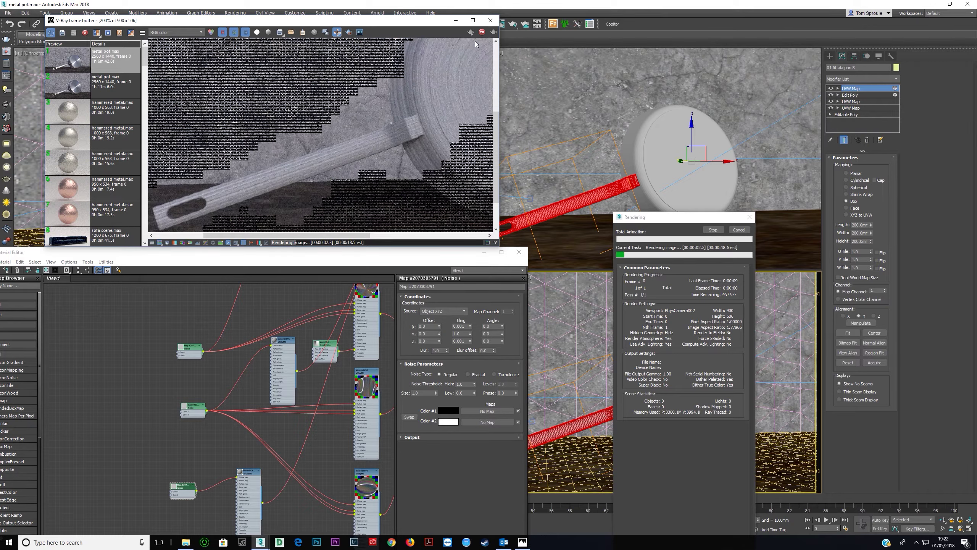
left_click(466, 326)
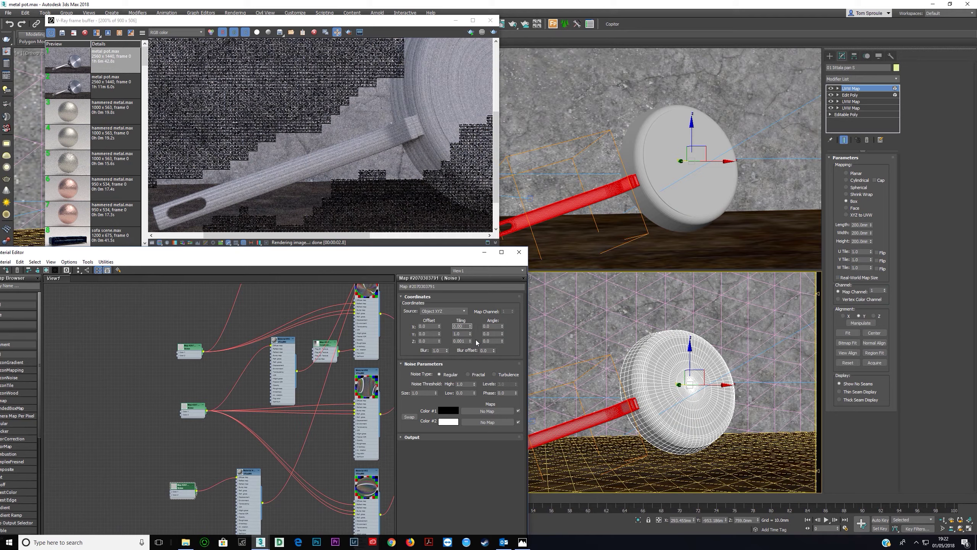
key("Tab")
key("Tab")
type("0.005")
key("Return")
left_click(493, 32)
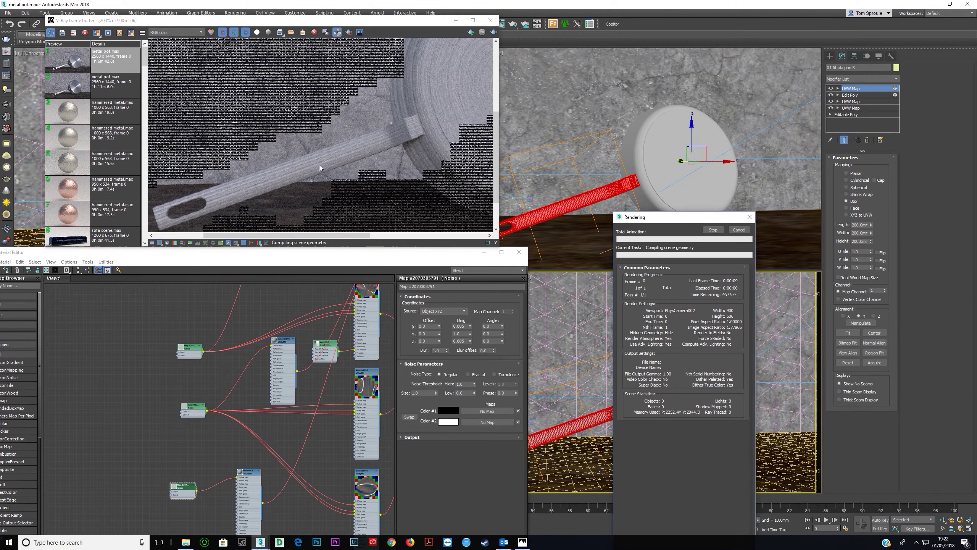
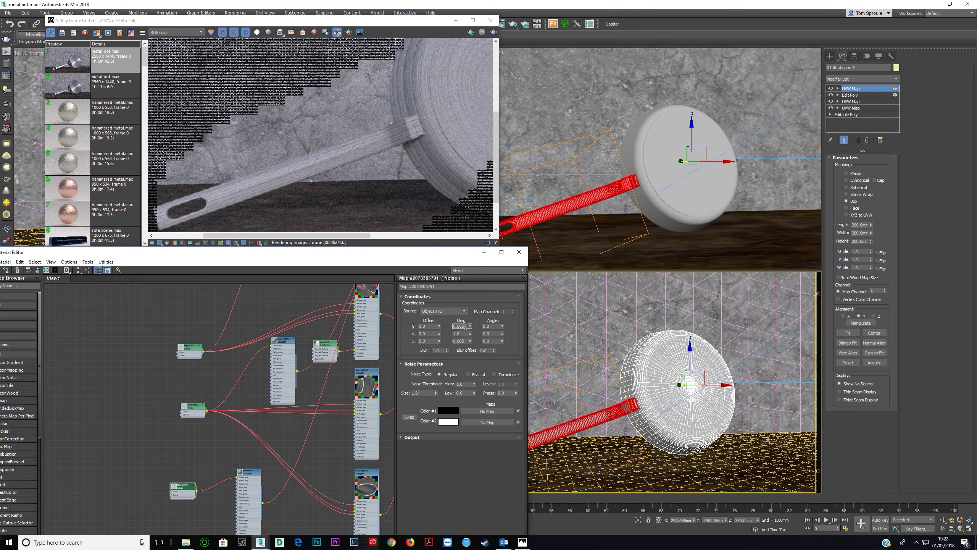
Set the handle noise's X and Z tiling to 0.01 and render the pan, inspecting the handle joint and the whole pan.
type("1")
key("Tab")
key("Tab")
type(".01")
key("Return")
key("shift+q")
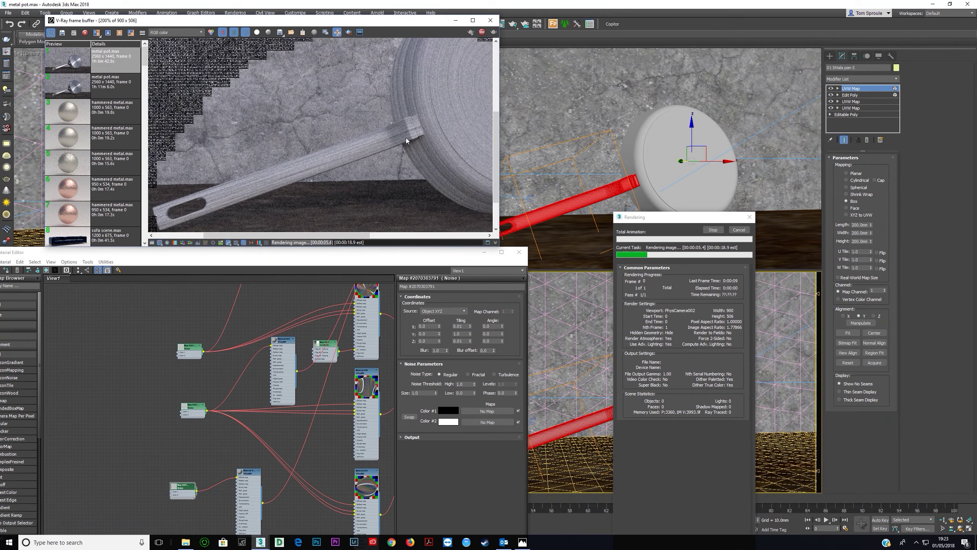
scroll(411, 137, "down", 2)
scroll(344, 153, "up", 2)
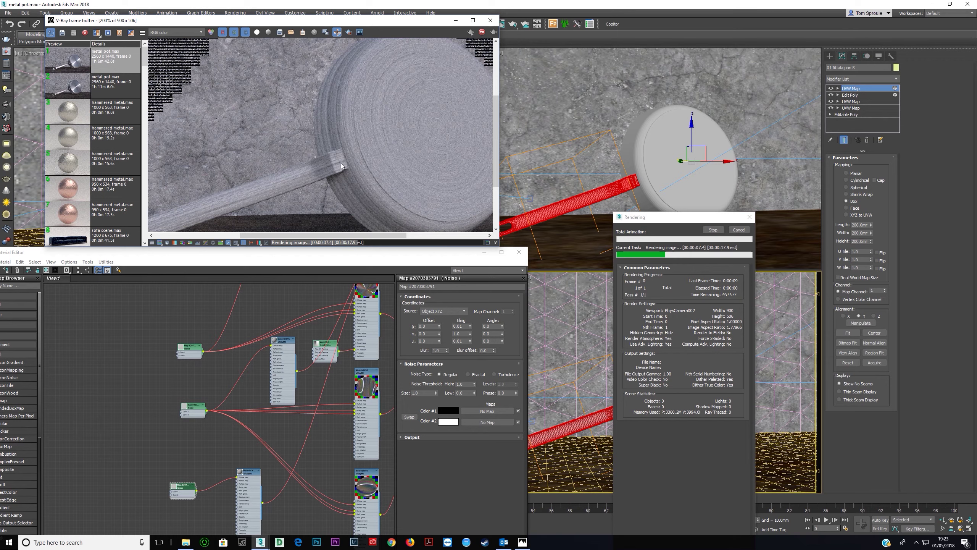
scroll(342, 163, "down", 1)
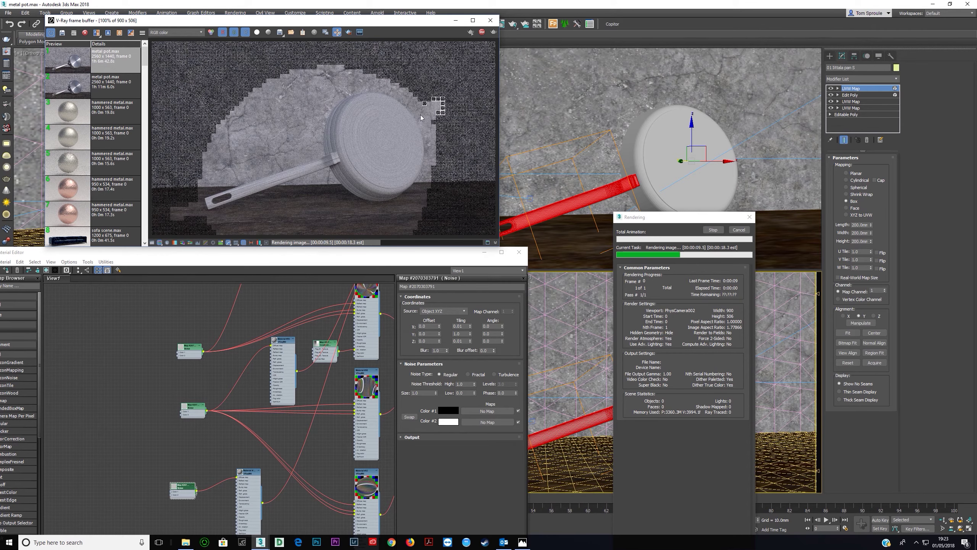
Connect the handle's Noise map to the third sub-material's map inputs in place of the noise shared with the second sub-material.
left_click_drag(155, 438, 296, 458)
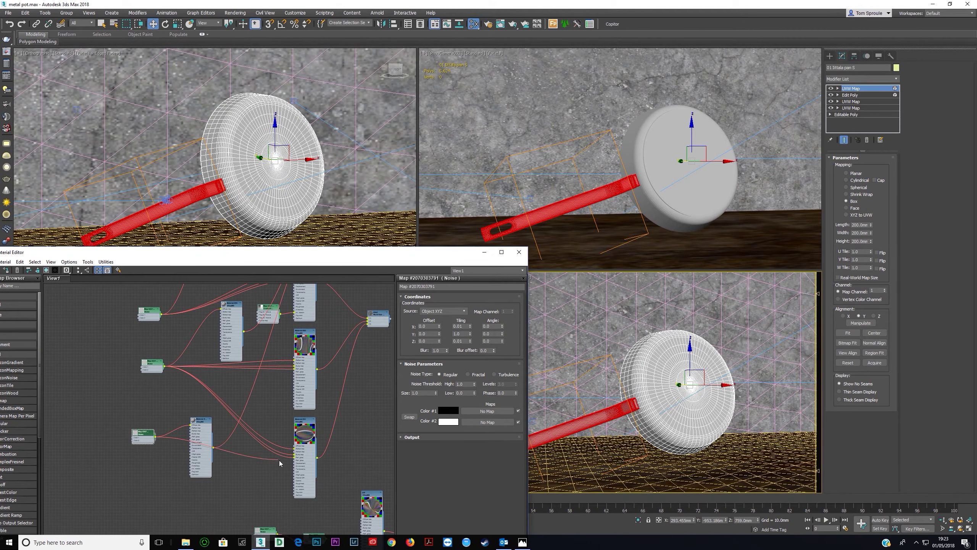
left_click_drag(155, 438, 295, 455)
left_click_drag(154, 437, 295, 456)
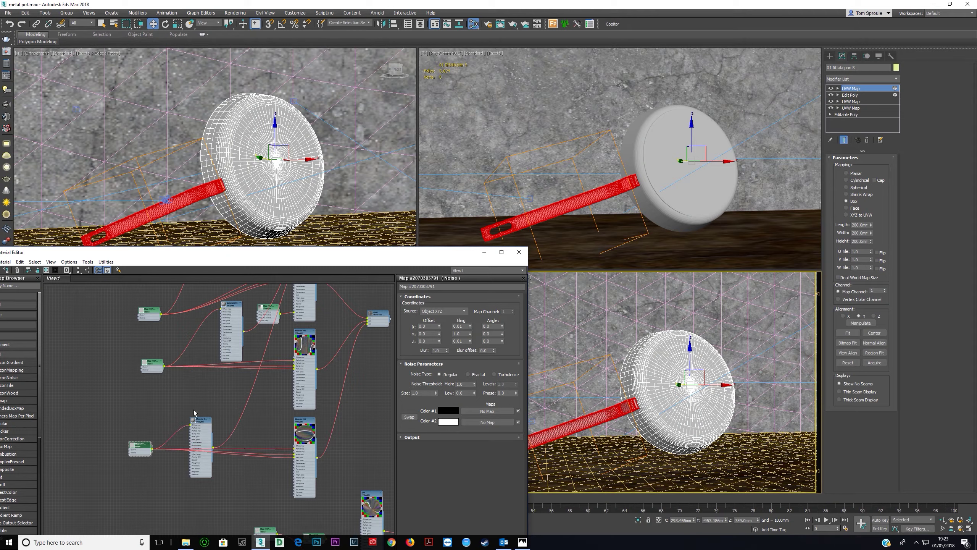
Examine the material graph from the noise maps through the sub-materials to the Multi/Sub-Object material.
scroll(158, 371, "up", 2)
middle_click_drag(175, 386, 249, 370)
scroll(110, 404, "down", 1)
scroll(250, 371, "down", 1)
scroll(255, 431, "up", 1)
middle_click_drag(254, 429, 190, 405)
scroll(291, 347, "up", 1)
middle_click_drag(291, 347, 191, 381)
left_click(244, 370)
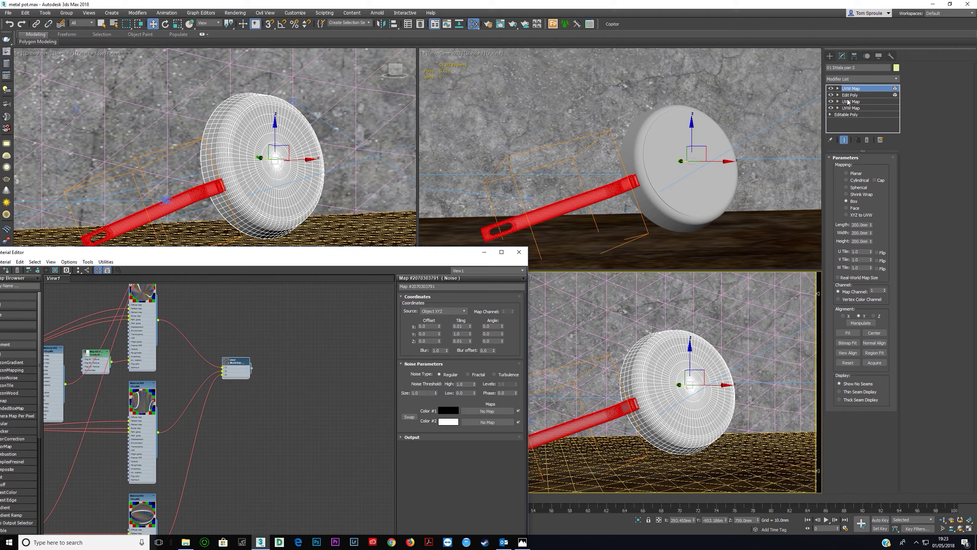
Try converting the pan to an Editable Poly and undo the conversion.
right_click(322, 109)
mouse_move(369, 193)
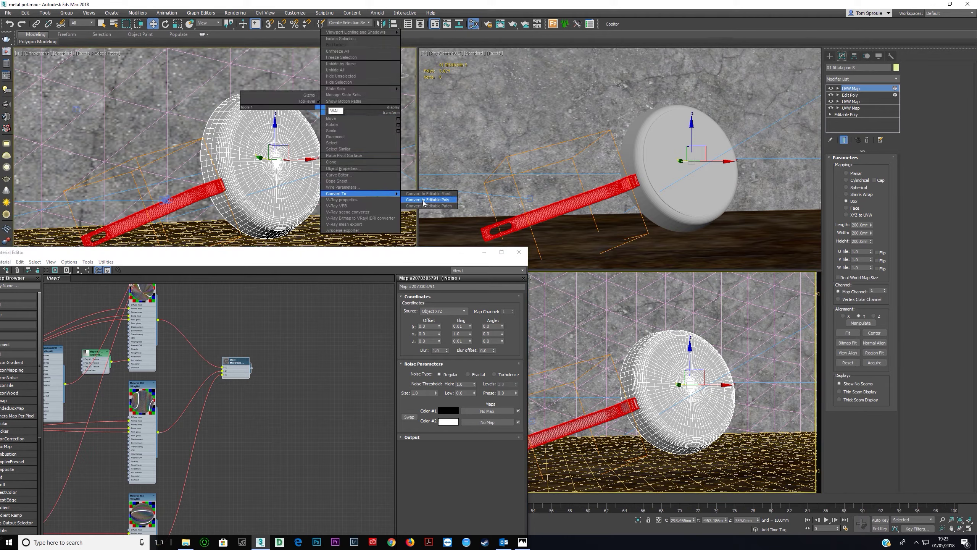
left_click(423, 200)
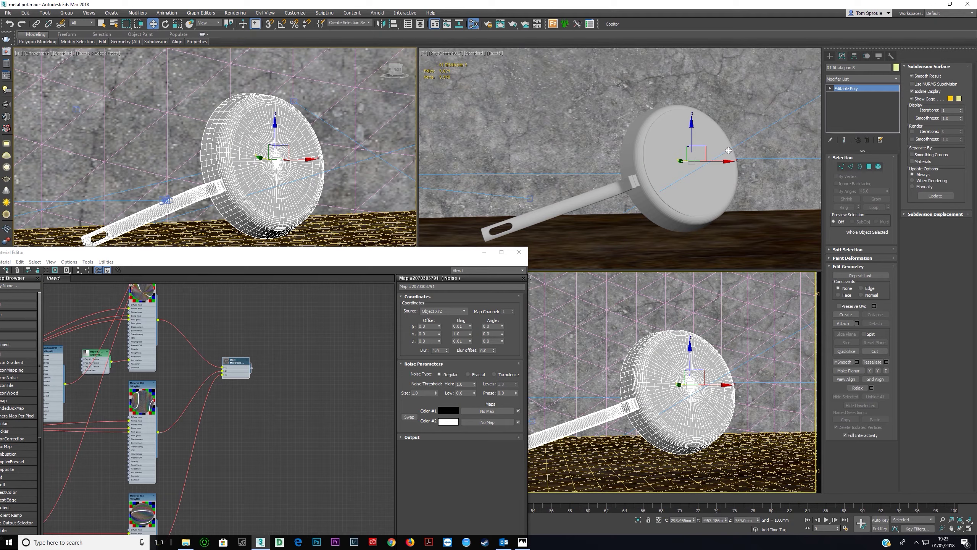
key("ctrl+z")
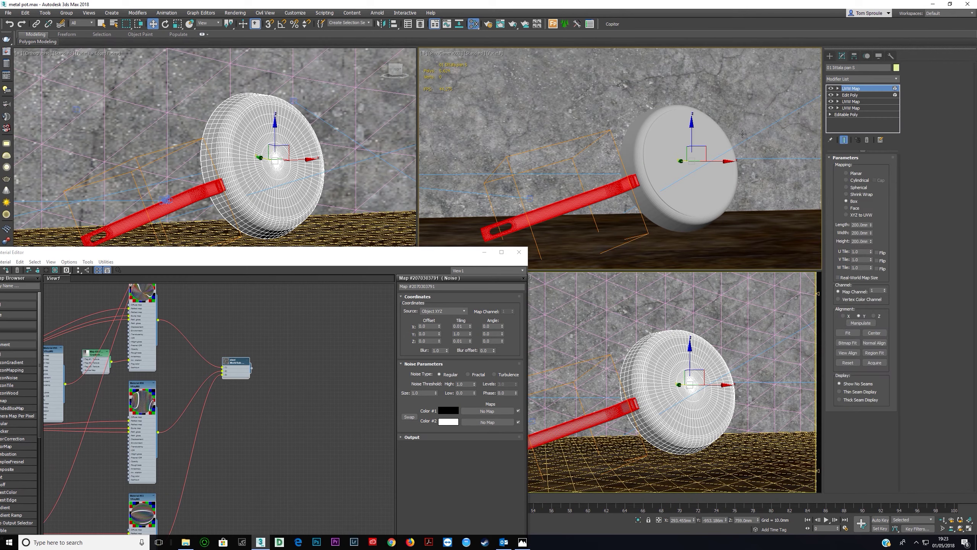
Add an Edit Poly modifier above the handle's UVW Map in the pan's modifier stack.
left_click(896, 79)
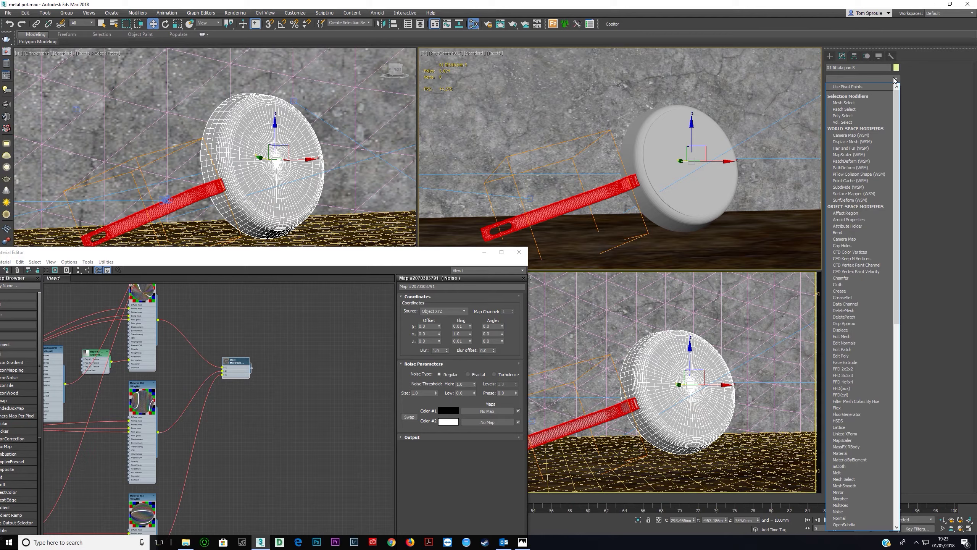
key("e")
key("Down")
key("Down")
key("Down")
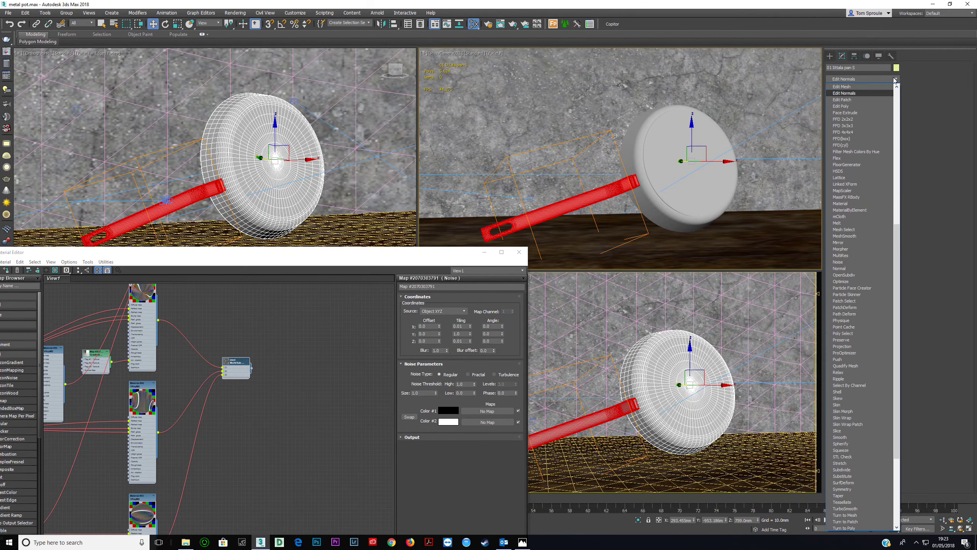
key("Return")
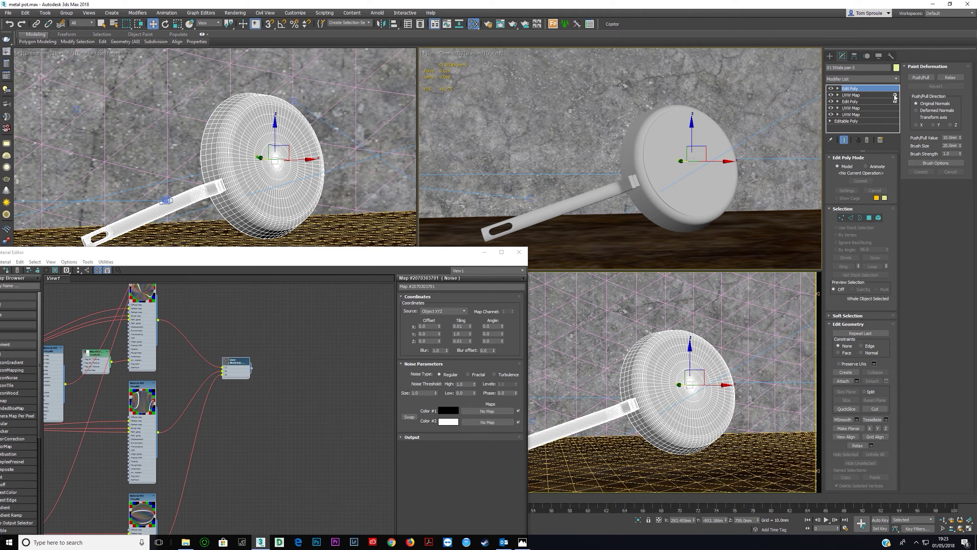
Check the Edit Poly and UVW Map modifiers in the stack and collapse the pan to an Editable Poly.
left_click(855, 101)
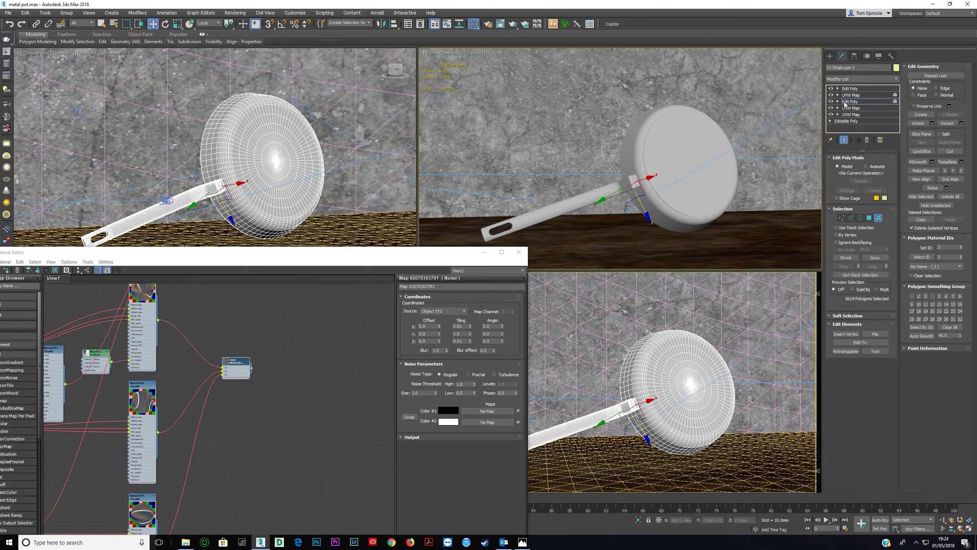
left_click(870, 95)
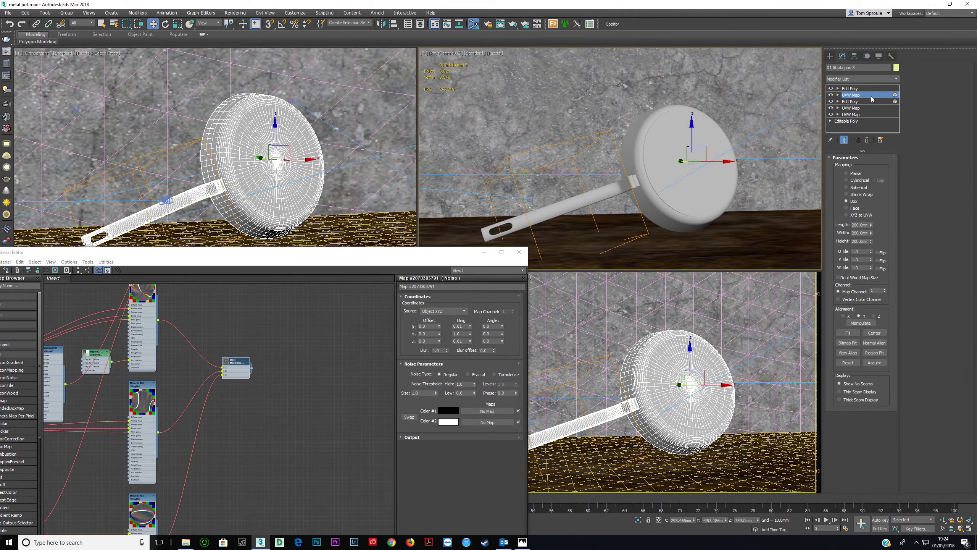
left_click(851, 88)
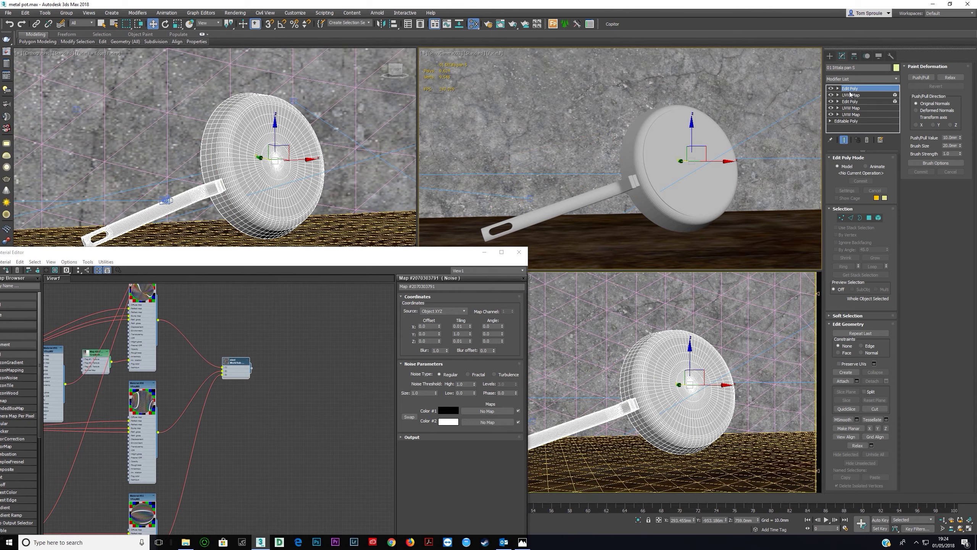
right_click(329, 166)
right_click(349, 168)
mouse_move(380, 250)
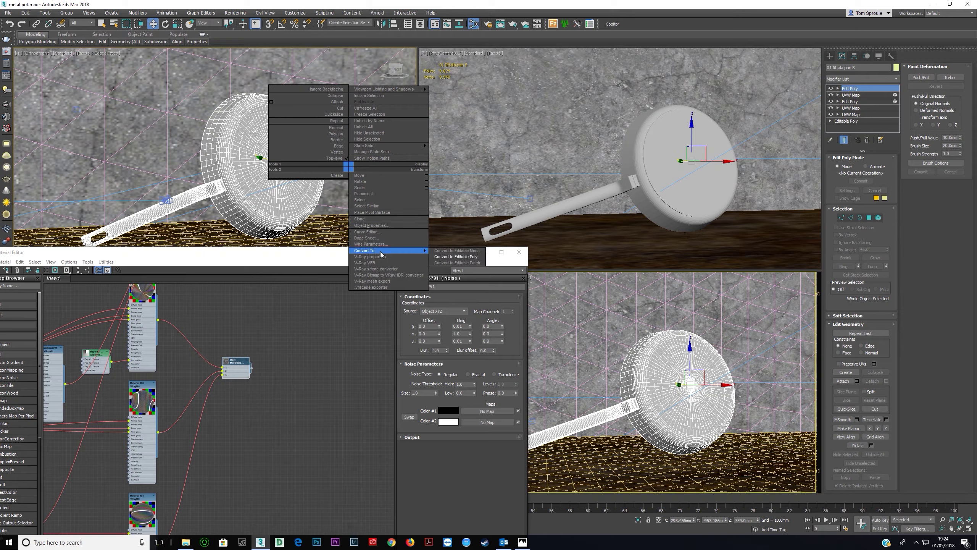
left_click(448, 257)
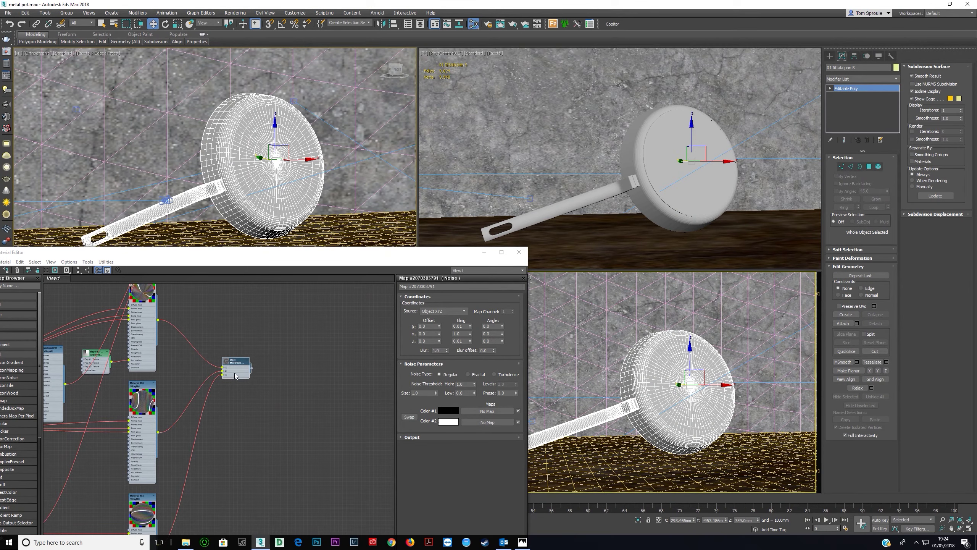
Assign the Multi/Sub-Object material to the pan and reposition the Slate Material Editor window.
left_click_drag(48, 254, 149, 251)
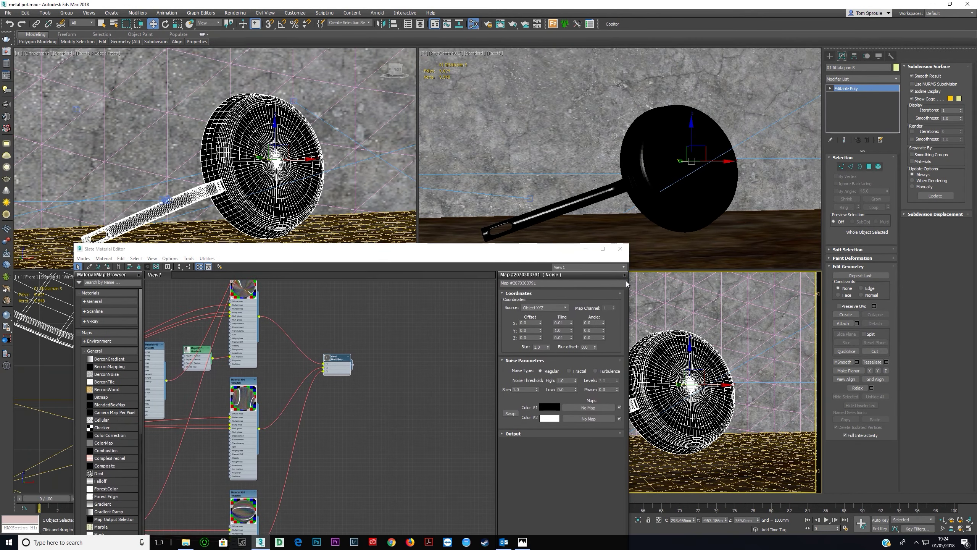
Render the pan in its current pose and rotated about its vertical axis, then restore its original orientation.
key("shift+q")
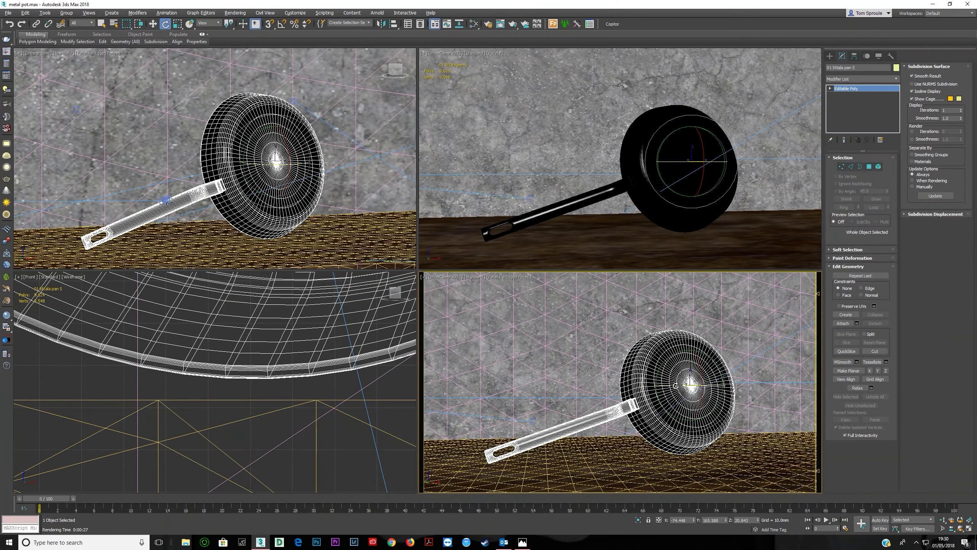
left_click_drag(676, 384, 707, 383)
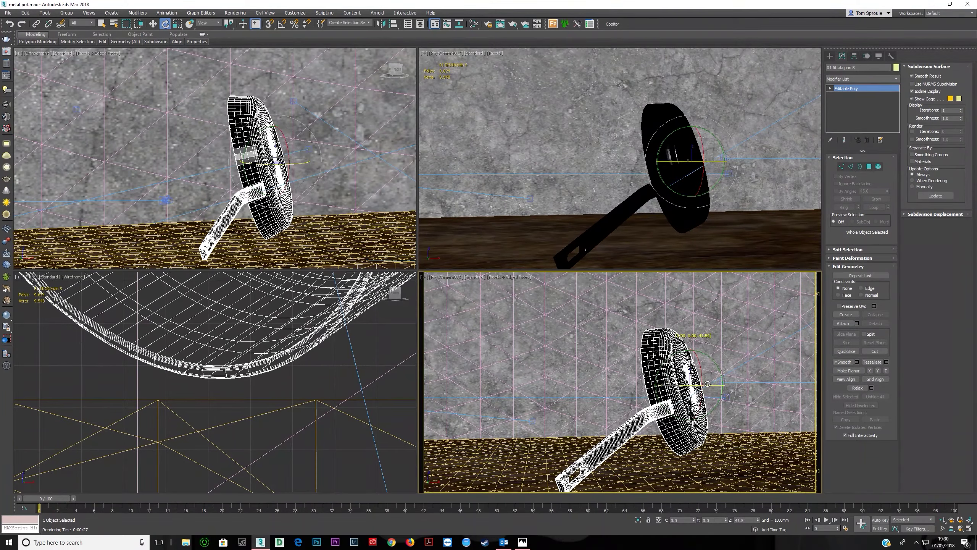
key("shift+q")
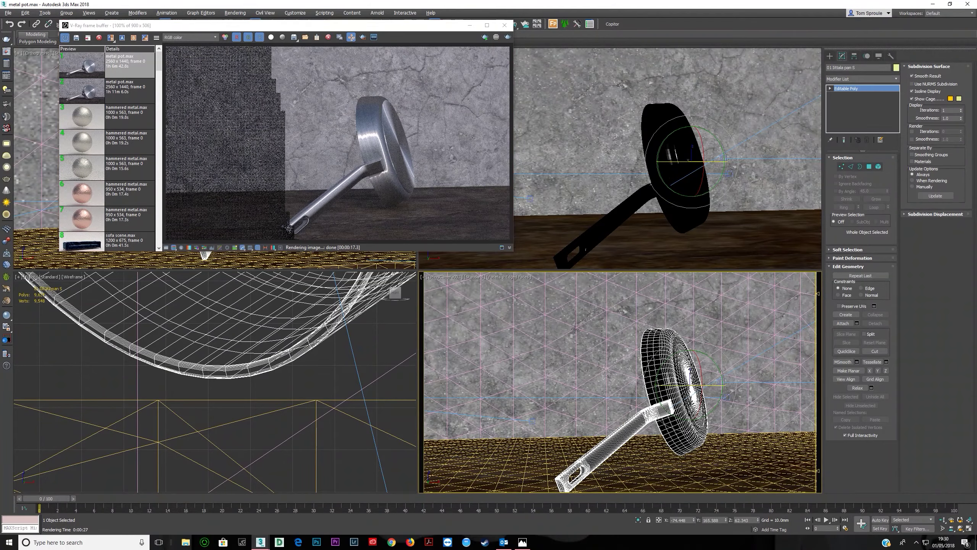
left_click_drag(713, 387, 621, 387)
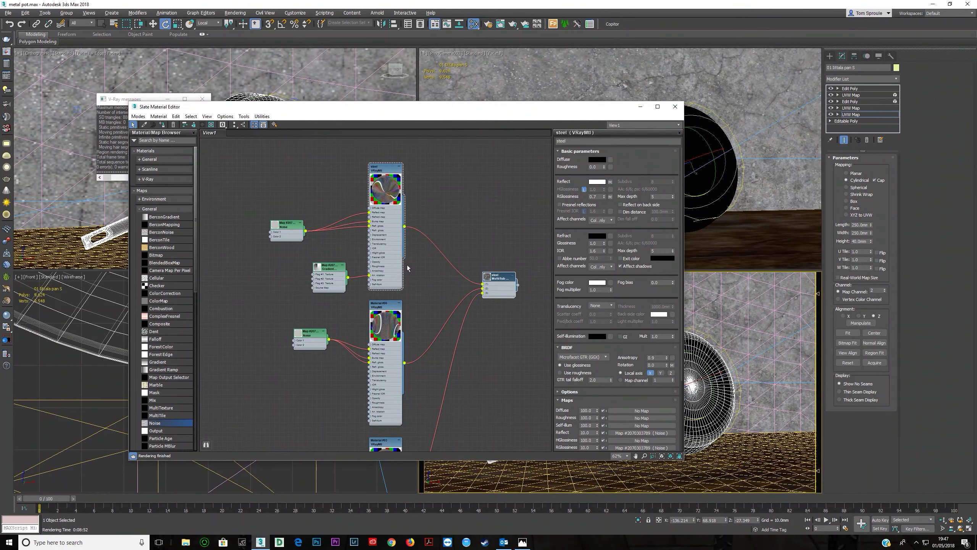
Test-render the pan's base with the steel material's anisotropy on local axis X and stop the render.
left_click(388, 230)
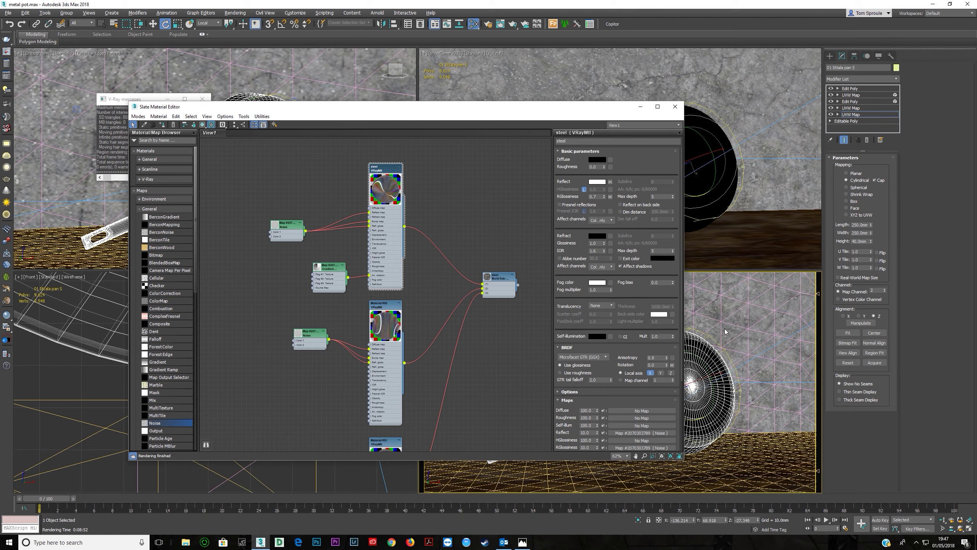
key("shift+q")
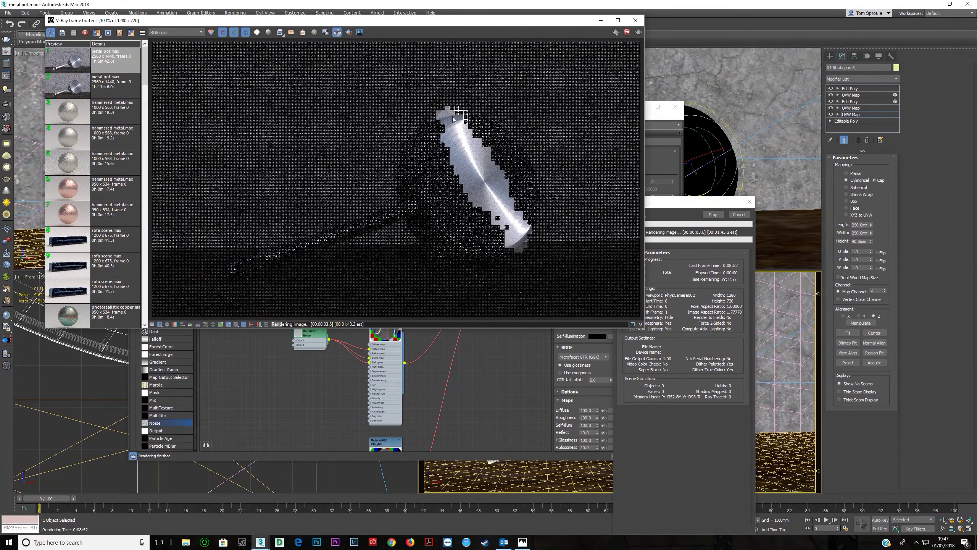
left_click(626, 32)
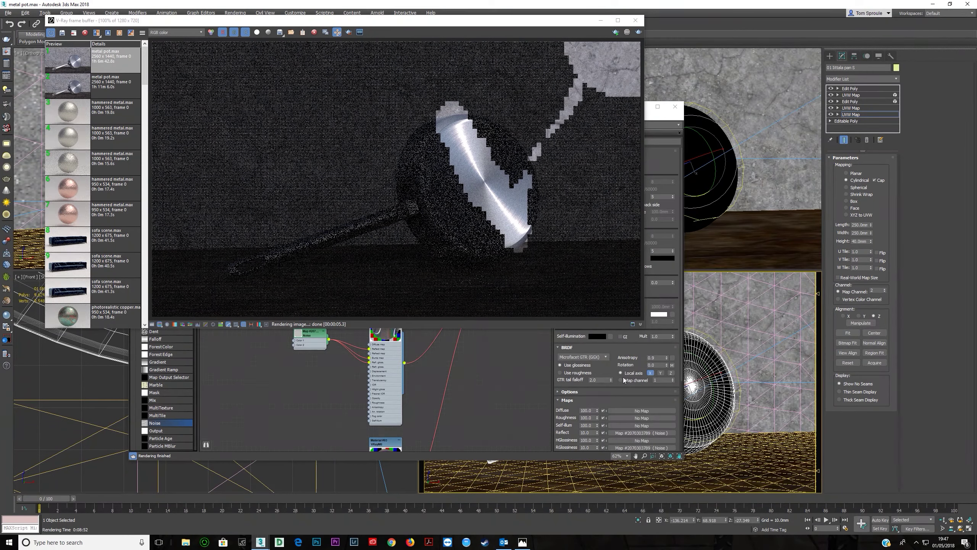
Try local axis Y for the steel material's anisotropy and test-render the pan's base.
left_click(661, 372)
left_click(574, 342)
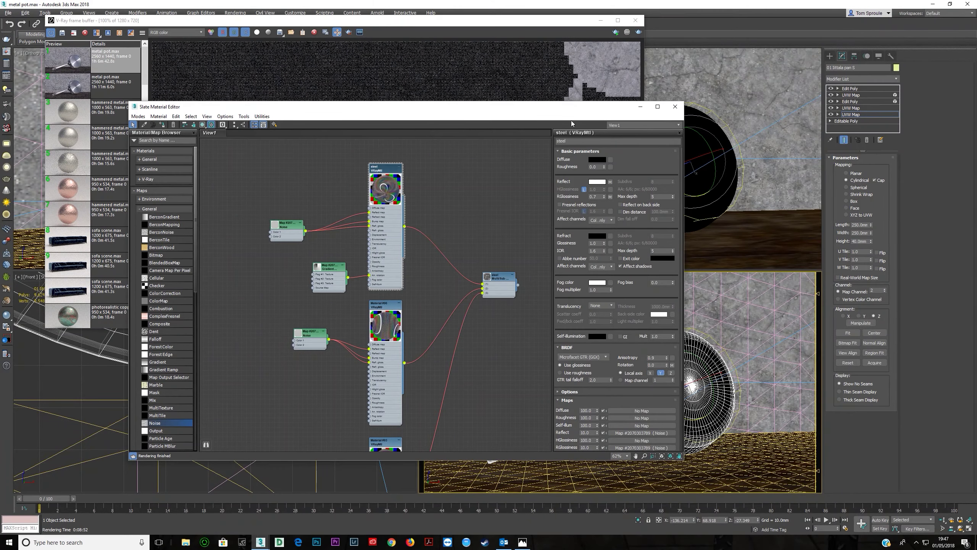
left_click(488, 35)
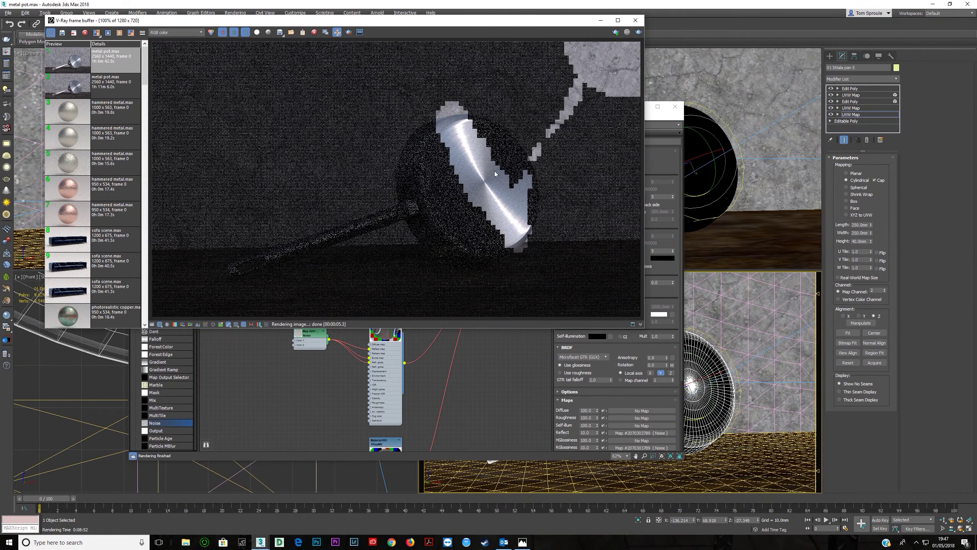
left_click(638, 33)
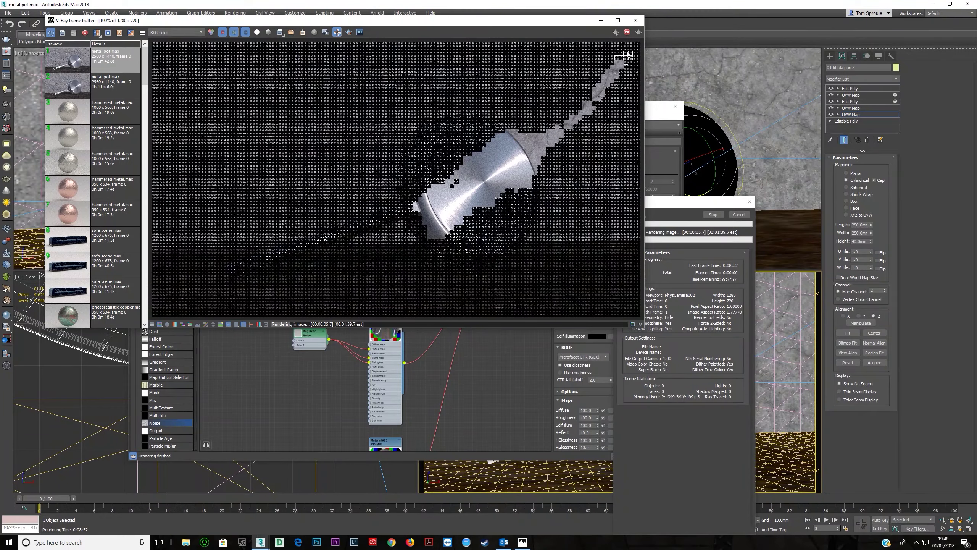
key("Escape")
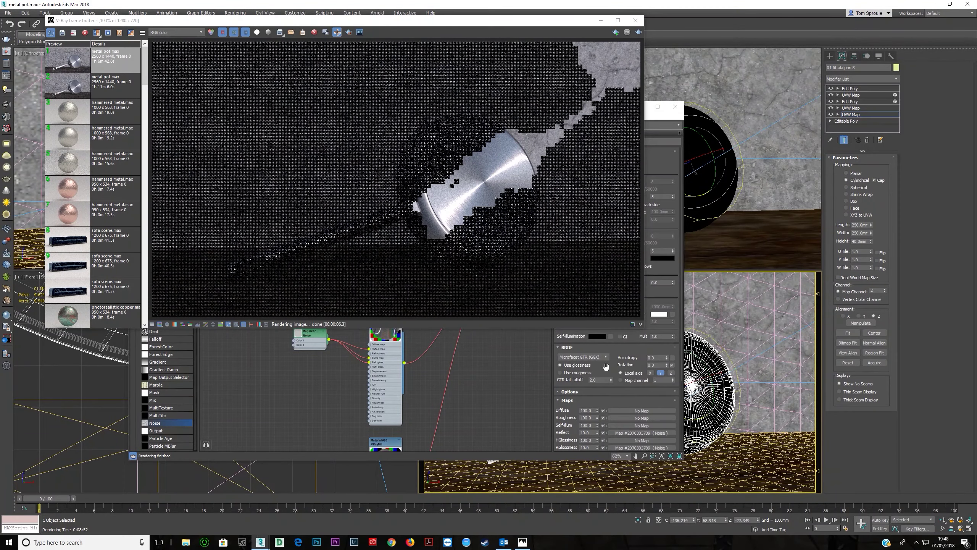
Try local axis Z for the steel material's anisotropy in a test render, and return the setting to X.
left_click(672, 373)
left_click(643, 34)
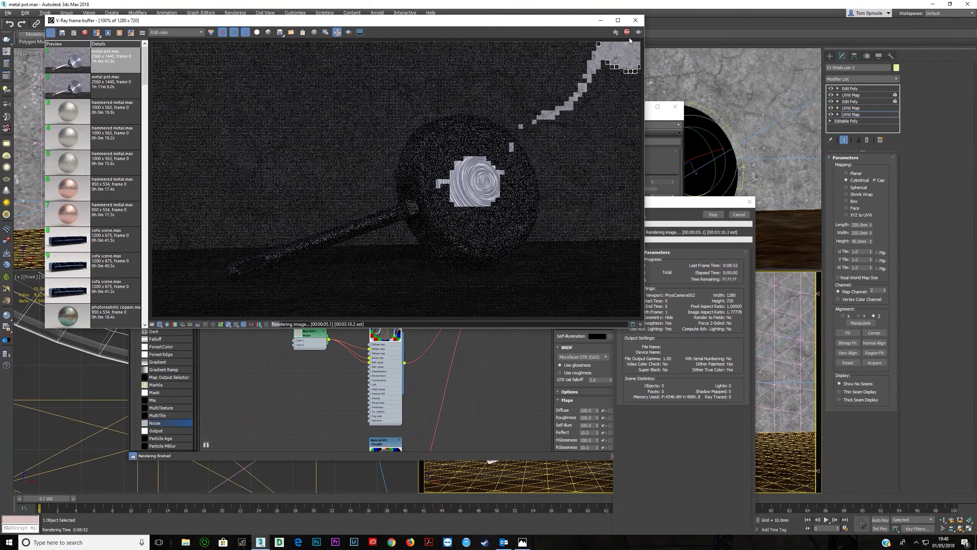
left_click(653, 373)
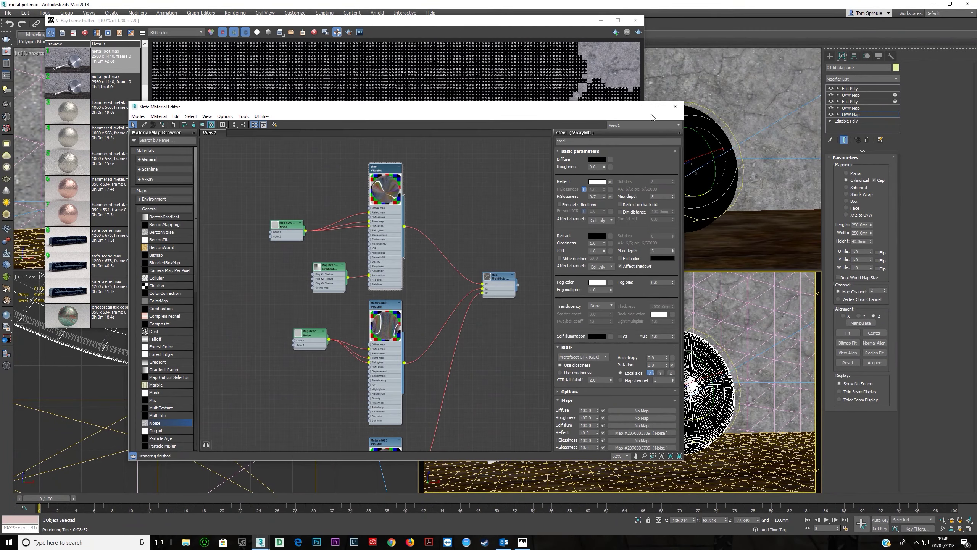
Expand the lowest UVW Map modifier in the pan's stack and set the rotation reference coordinate system to Local.
left_click(851, 114)
left_click(853, 113)
left_click(838, 115)
left_click(675, 107)
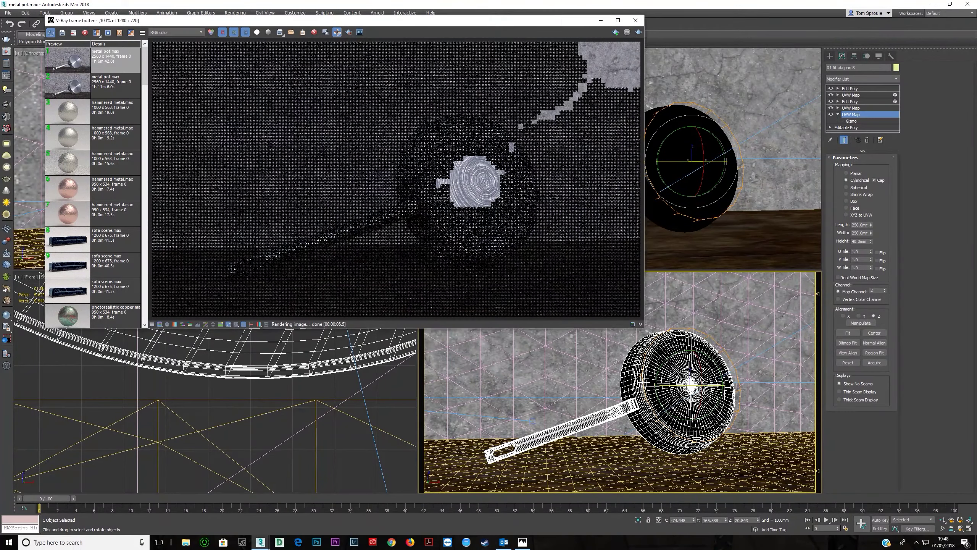
left_click_drag(500, 19, 458, 271)
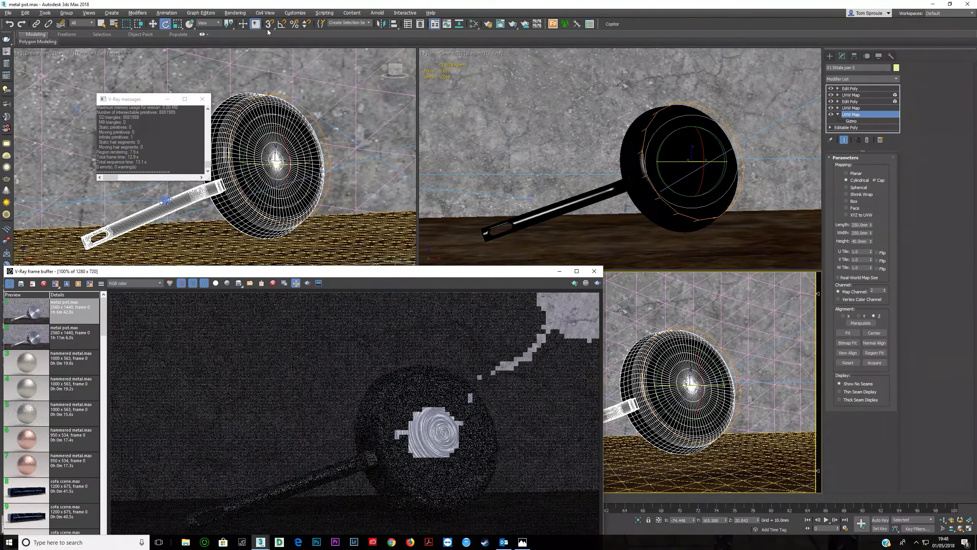
left_click(212, 24)
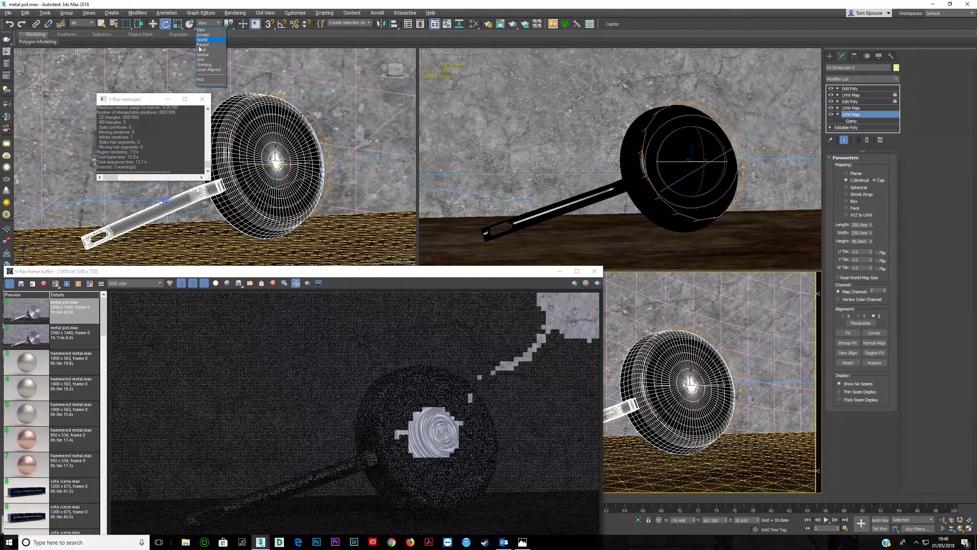
left_click(201, 50)
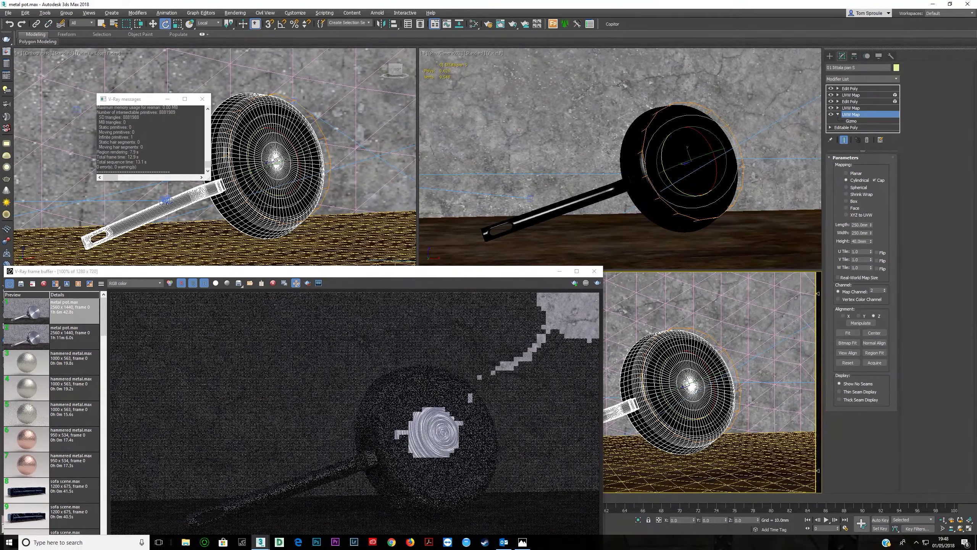
Rotate the gizmo of the pan's lowest UVW Map about a local axis and test-render the base.
key("1")
left_click_drag(664, 374, 598, 315)
key("shift+q")
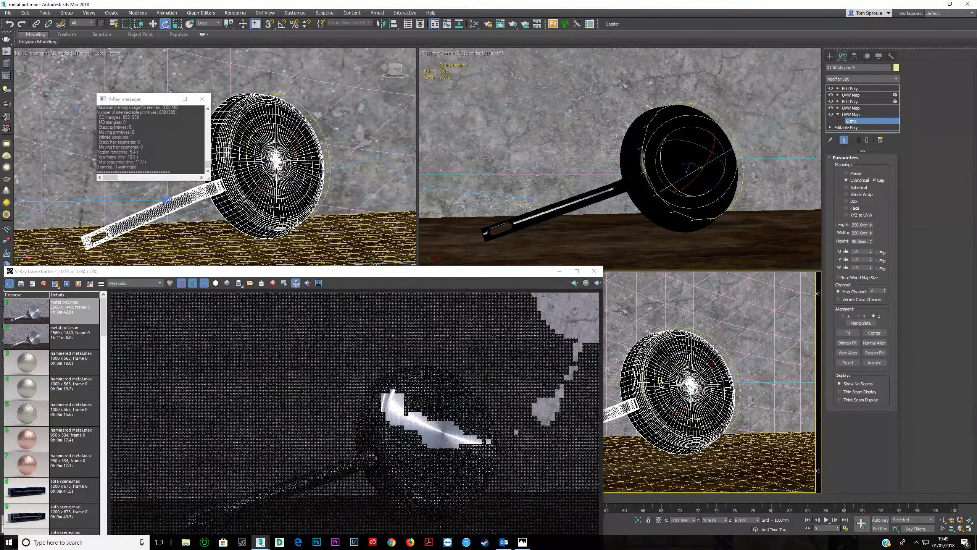
Rotate the UVW Map gizmo further about its local axes, test-rendering the base's highlight after each rotation.
left_click_drag(659, 385, 576, 313)
left_click(597, 283)
left_click(586, 283)
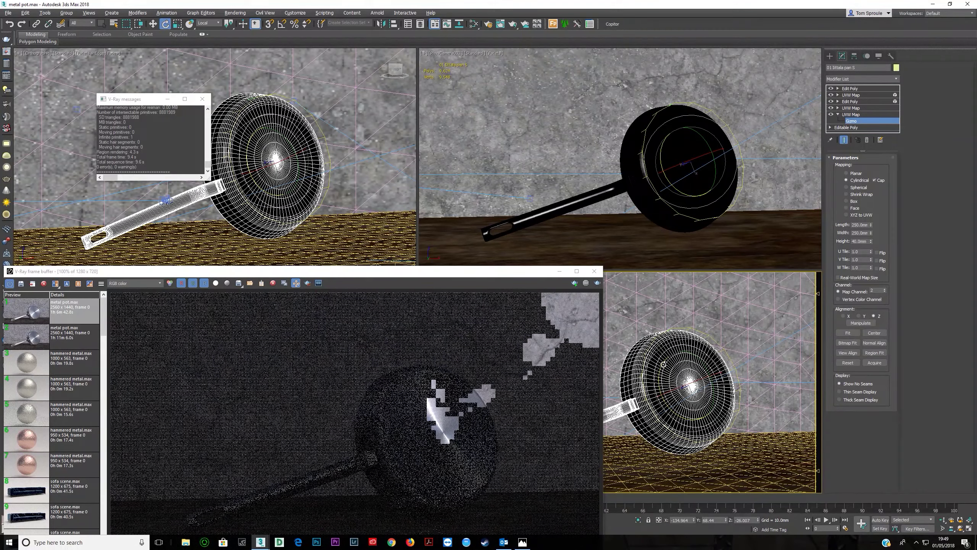
left_click_drag(662, 365, 763, 411)
left_click(597, 283)
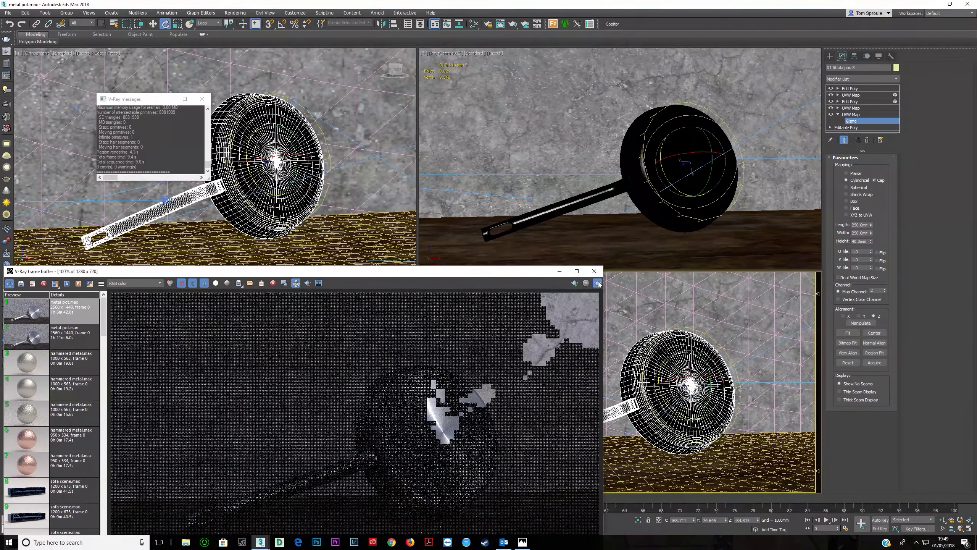
left_click_drag(426, 271, 454, 109)
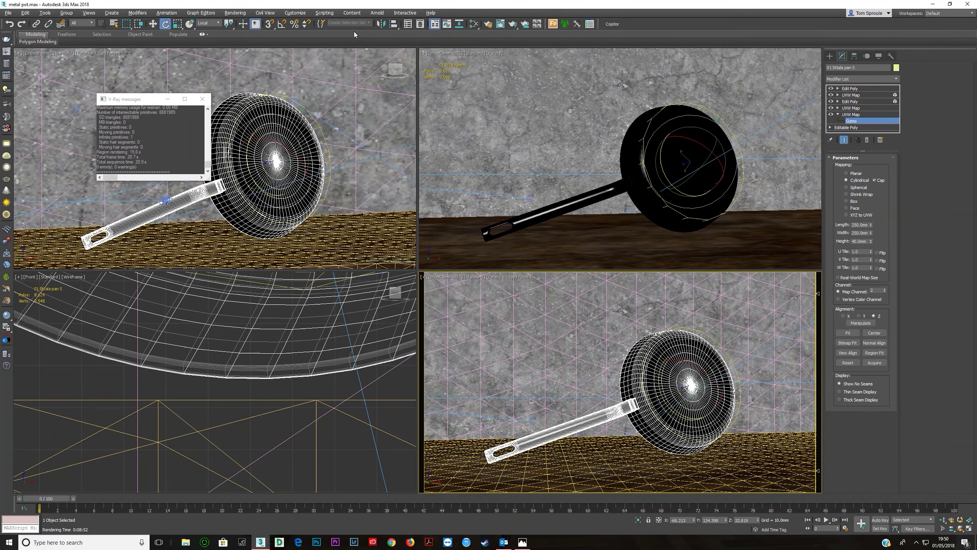
Set the steel material's Reflect and RGlossiness map amounts to 5 and its Bump map amount to 1.
left_click(473, 24)
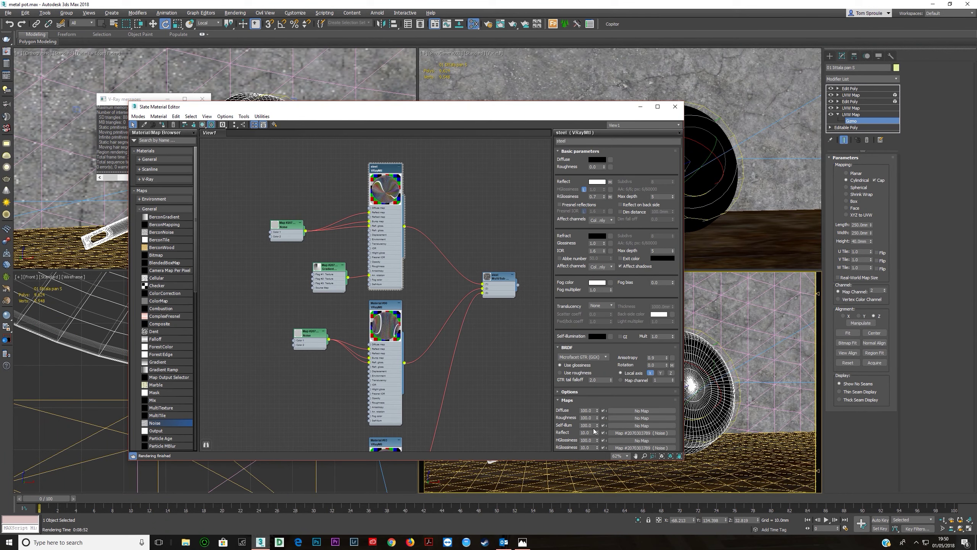
left_click(585, 432)
type("5")
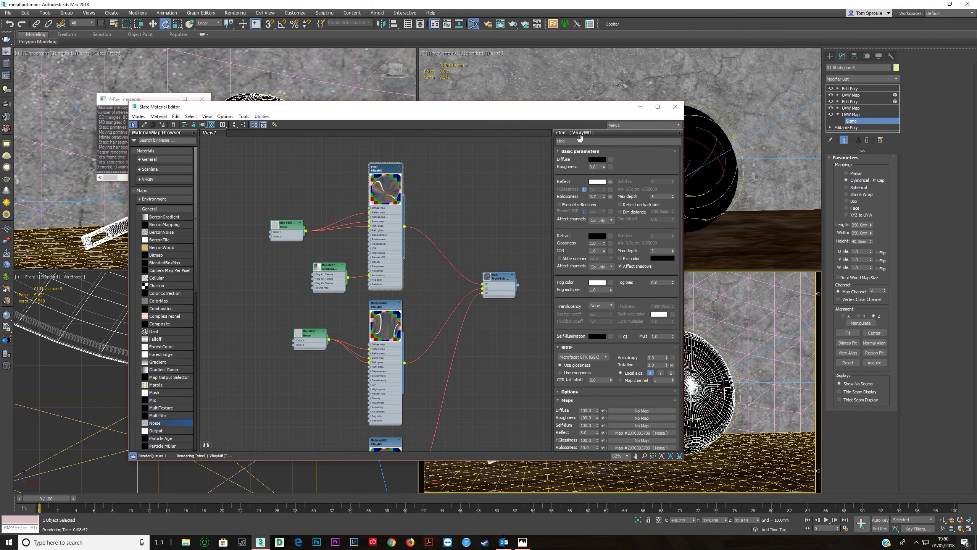
left_click_drag(580, 107, 577, 36)
scroll(583, 322, "down", 4)
double_click(585, 286)
type("5")
key("Return")
double_click(586, 353)
type("1")
key("Return")
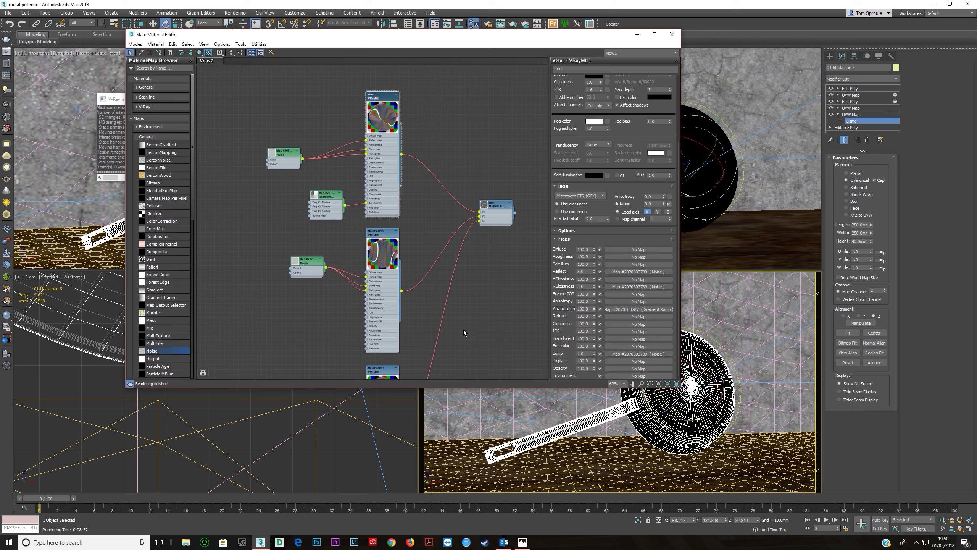
Set the Reflect and RGlossiness map amounts to 5 in both Material #90 and Material #93.
double_click(375, 282)
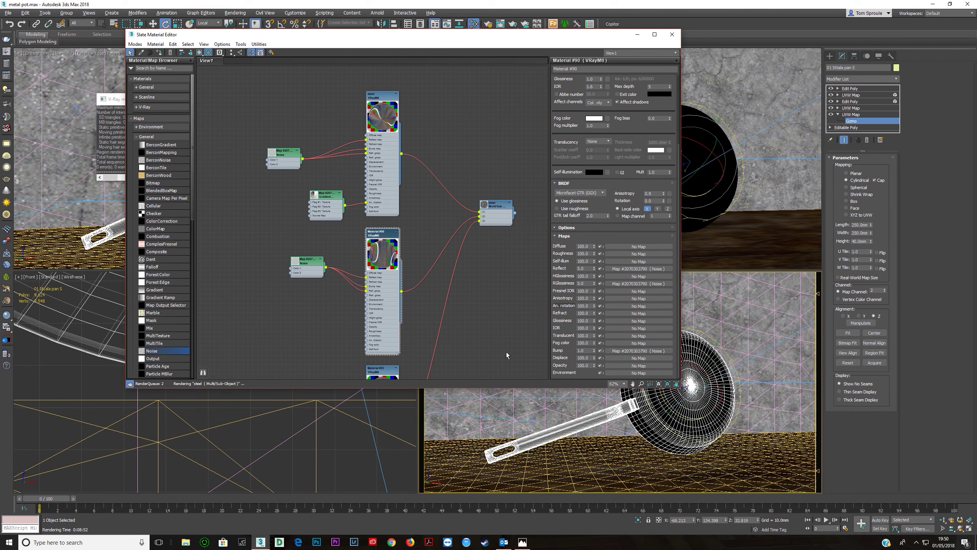
middle_click_drag(507, 356, 500, 228)
scroll(499, 228, "down", 1)
double_click(389, 300)
left_click_drag(587, 361, 519, 364)
type("5")
key("Return")
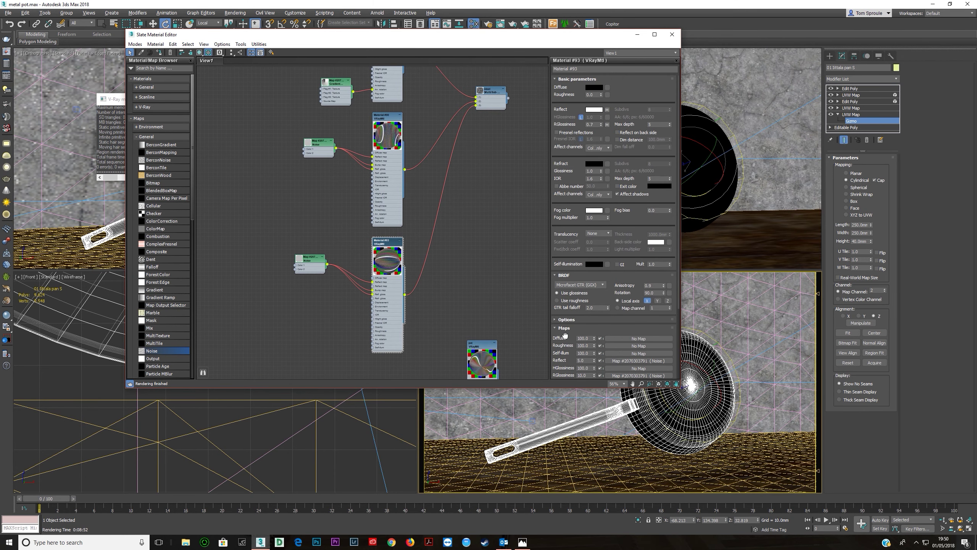
scroll(565, 335, "down", 3)
double_click(583, 282)
type("5")
key("Return")
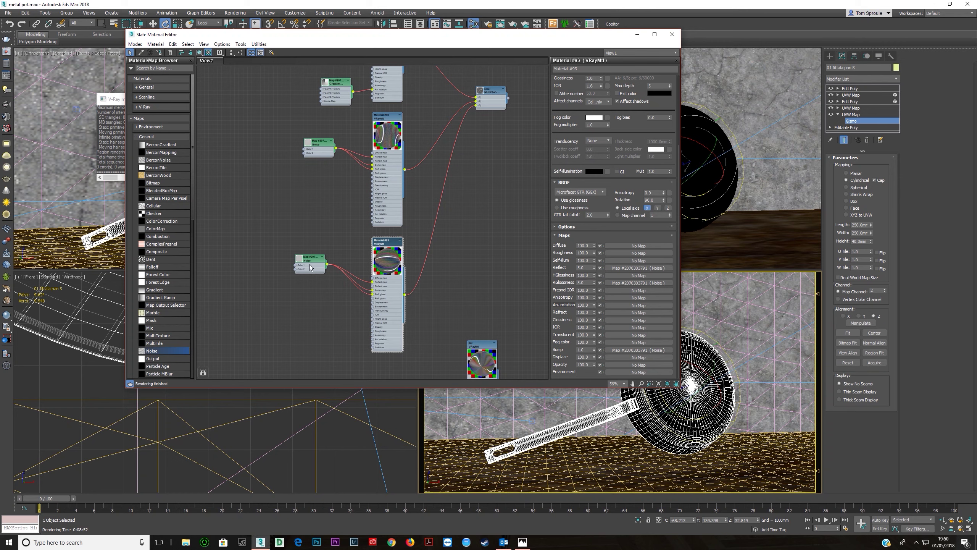
Open the parameters of the Noise map connected to Material #93.
double_click(312, 267)
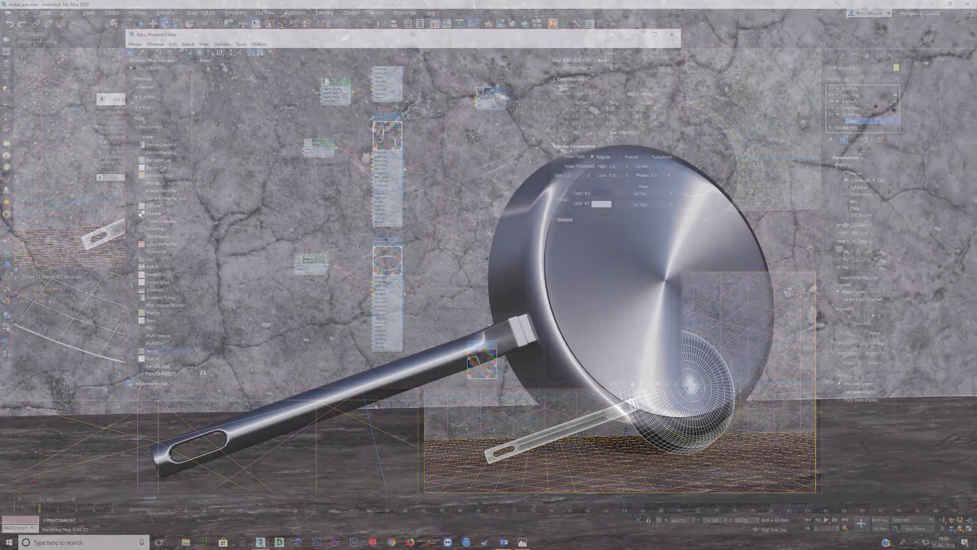